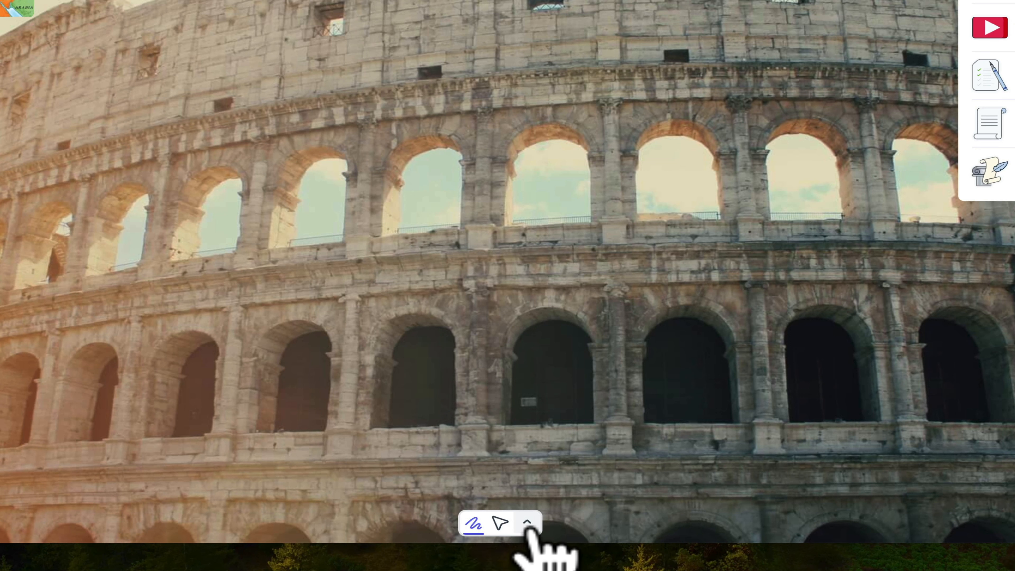
- Draw freehand strokes over the Colosseum background with the pink pencil, the purple highlighter and the green brush
{"action": "left_click", "coordinate": [526, 525]}
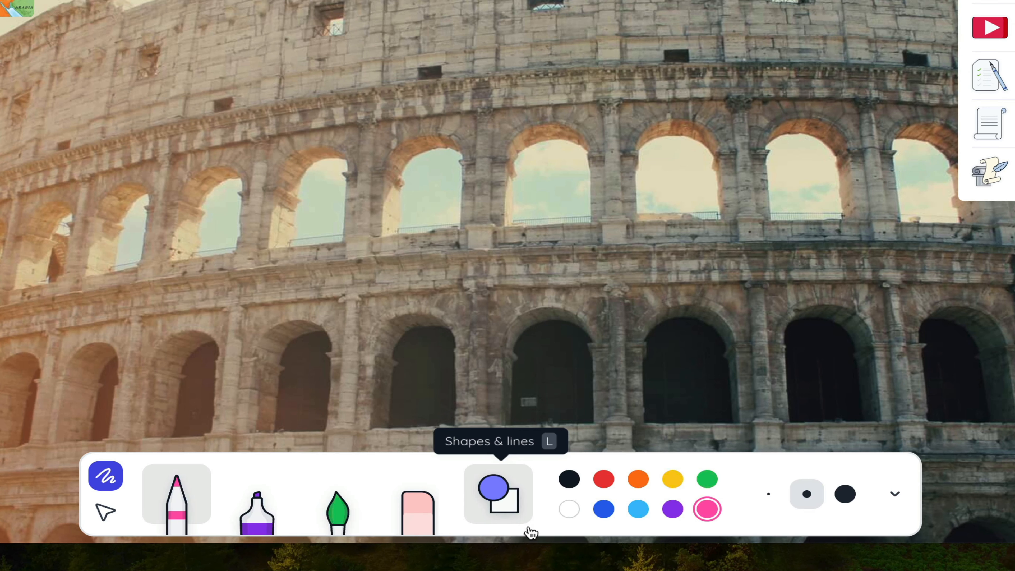
{"action": "left_click", "coordinate": [168, 496]}
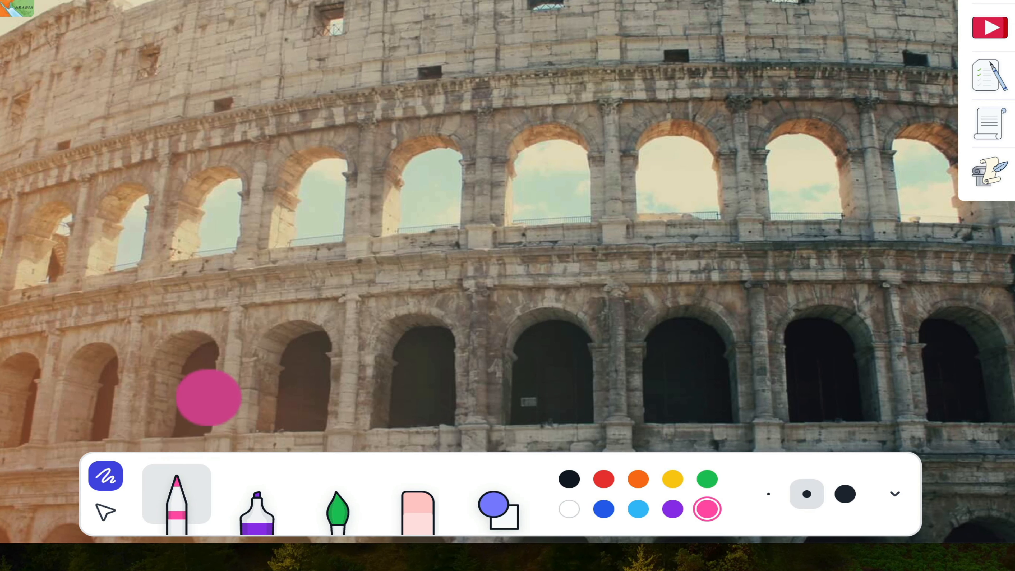
{"action": "mouse_move", "coordinate": [184, 222]}
{"action": "left_mouse_down"}
{"action": "mouse_move", "coordinate": [265, 106]}
{"action": "mouse_move", "coordinate": [188, 272]}
{"action": "mouse_move", "coordinate": [305, 263]}
{"action": "mouse_move", "coordinate": [376, 236]}
{"action": "left_mouse_up"}
{"action": "left_click", "coordinate": [236, 507]}
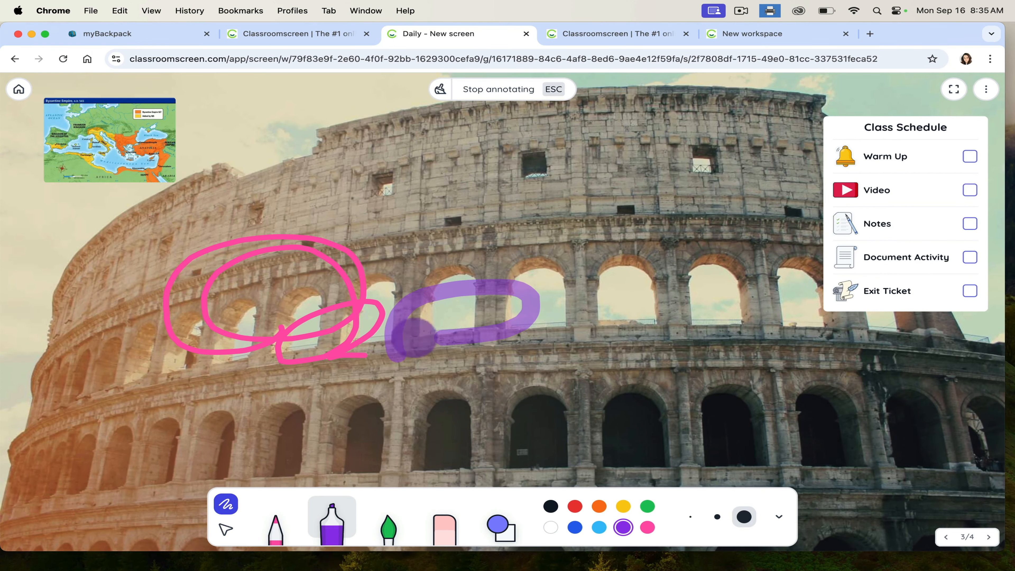
{"action": "mouse_move", "coordinate": [416, 336]}
{"action": "left_mouse_down"}
{"action": "mouse_move", "coordinate": [487, 356]}
{"action": "mouse_move", "coordinate": [530, 344]}
{"action": "left_mouse_up"}
{"action": "left_click", "coordinate": [387, 522]}
{"action": "left_click_drag", "start_coordinate": [435, 230], "coordinate": [374, 239]}
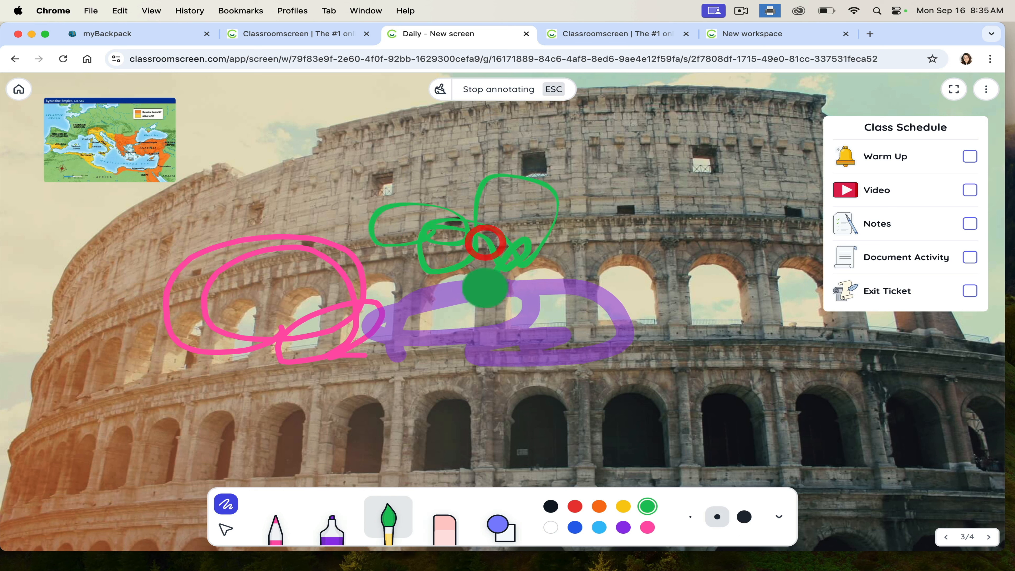
- Erase the purple, green and pink freehand annotations from the screen
{"action": "left_click", "coordinate": [446, 526]}
{"action": "left_click_drag", "start_coordinate": [564, 256], "coordinate": [452, 372]}
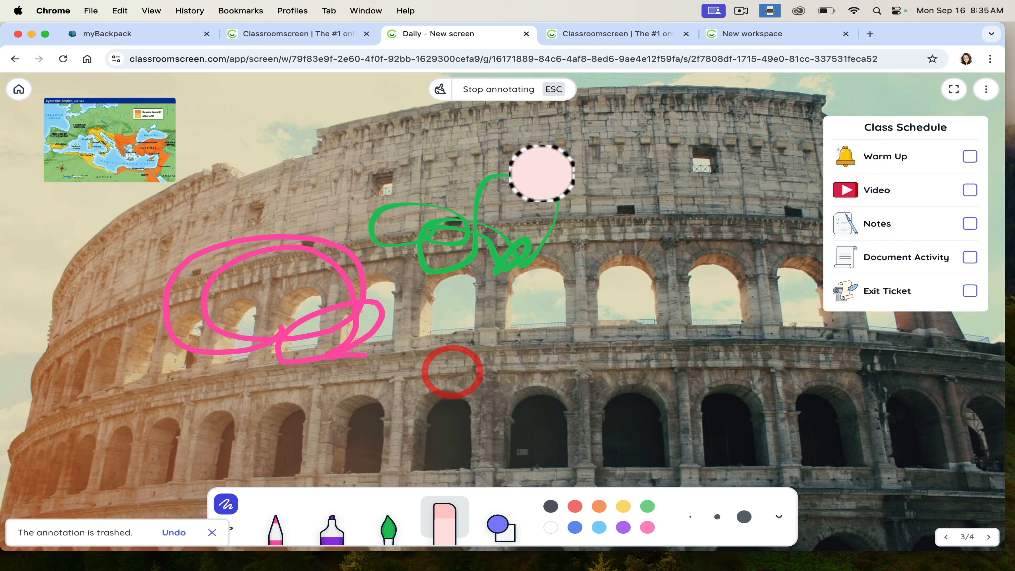
{"action": "mouse_move", "coordinate": [467, 244]}
{"action": "left_mouse_down"}
{"action": "mouse_move", "coordinate": [340, 215]}
{"action": "mouse_move", "coordinate": [268, 347]}
{"action": "left_mouse_up"}
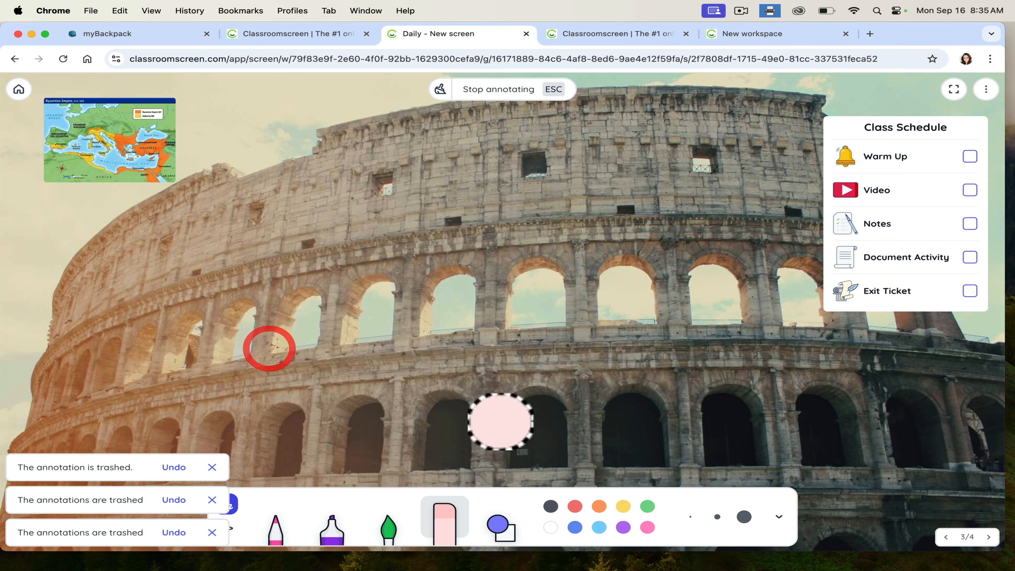
- Draw a near-horizontal black line and a diagonal black arrow pointing up across the arches
{"action": "left_click", "coordinate": [504, 527]}
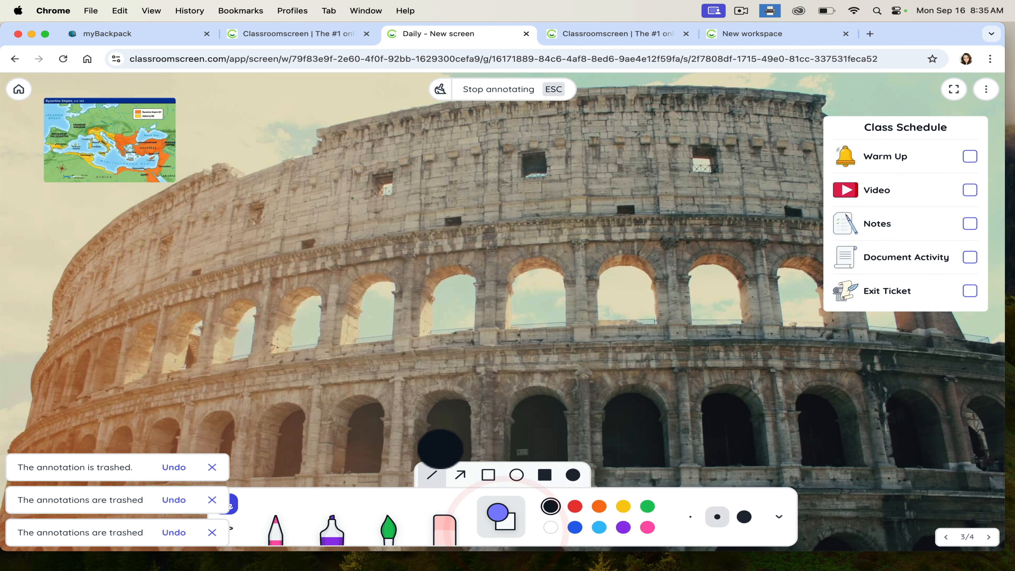
{"action": "left_click", "coordinate": [431, 476]}
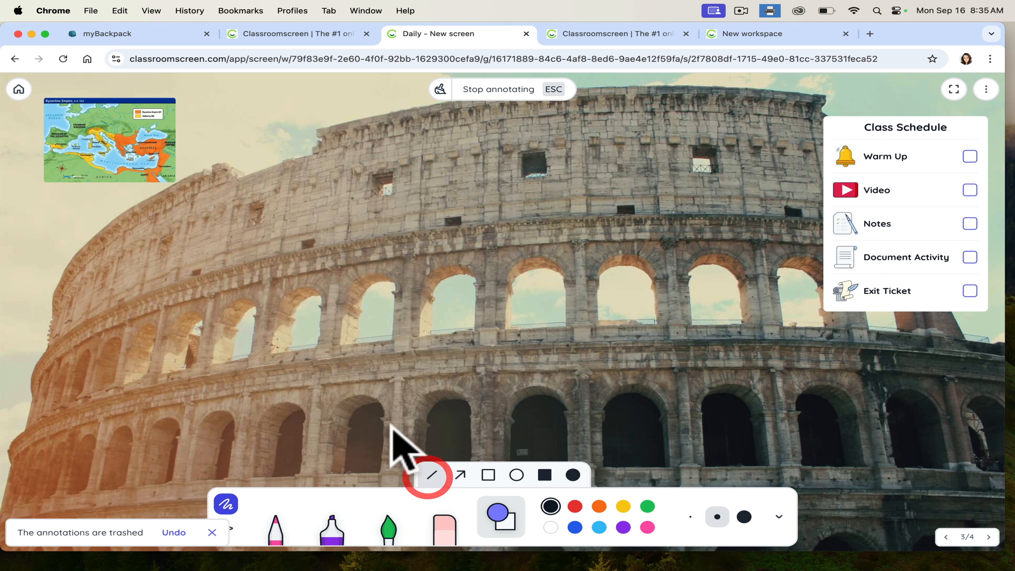
{"action": "left_click_drag", "start_coordinate": [293, 262], "coordinate": [618, 254]}
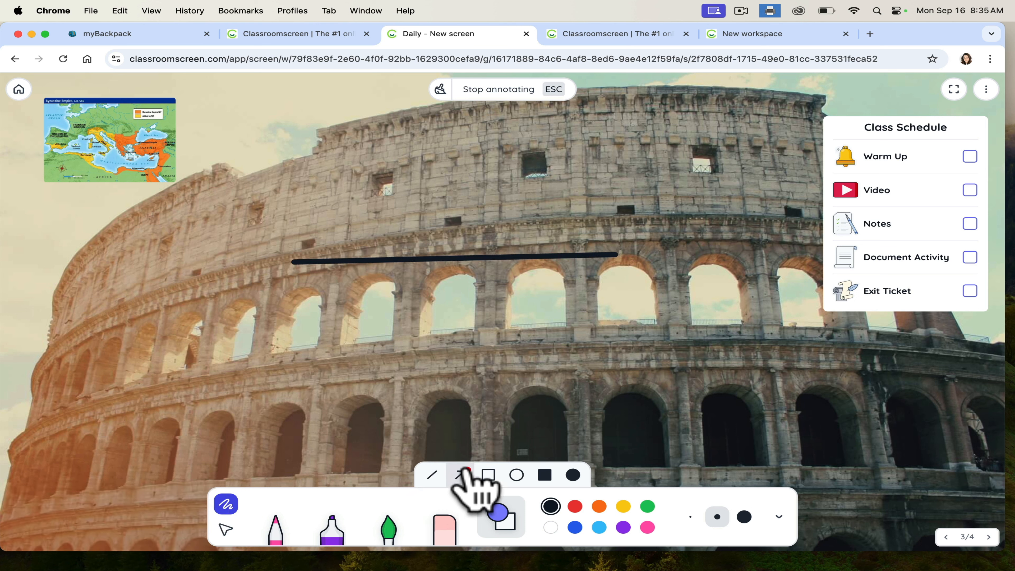
{"action": "left_click", "coordinate": [460, 475]}
{"action": "left_click_drag", "start_coordinate": [389, 368], "coordinate": [507, 196]}
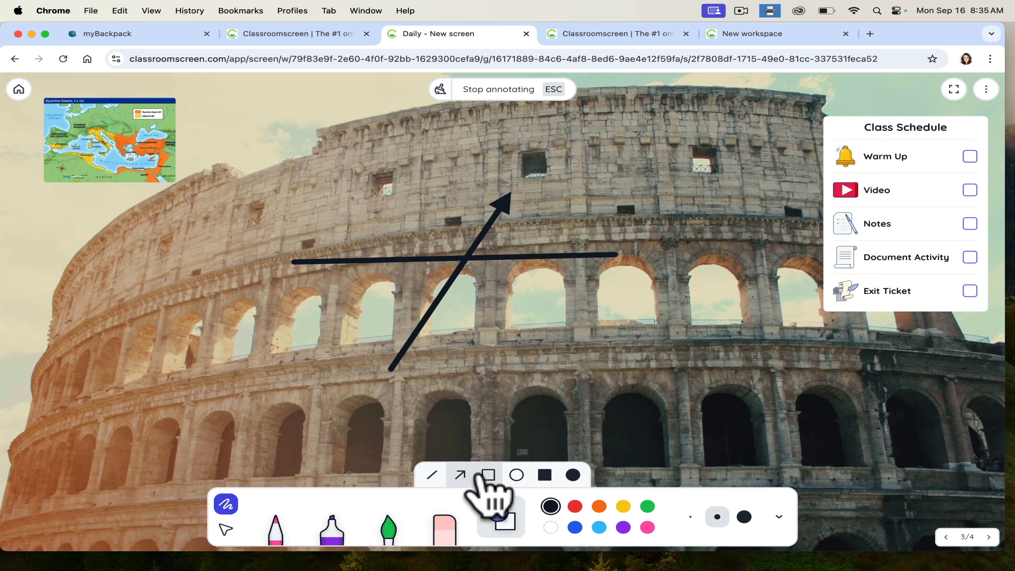
- Draw a black outlined rectangle over the lower arches and a black outlined circle overlapping it
{"action": "left_click", "coordinate": [488, 475]}
{"action": "mouse_move", "coordinate": [463, 347]}
{"action": "left_mouse_down"}
{"action": "mouse_move", "coordinate": [566, 374]}
{"action": "mouse_move", "coordinate": [635, 426]}
{"action": "left_mouse_up"}
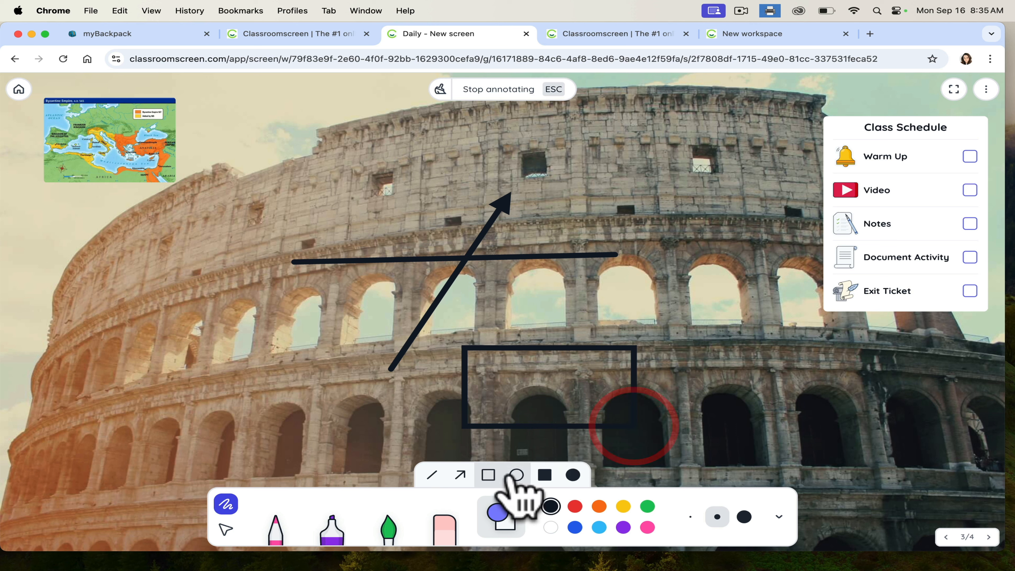
{"action": "left_click", "coordinate": [517, 475]}
{"action": "left_click_drag", "start_coordinate": [571, 265], "coordinate": [468, 374]}
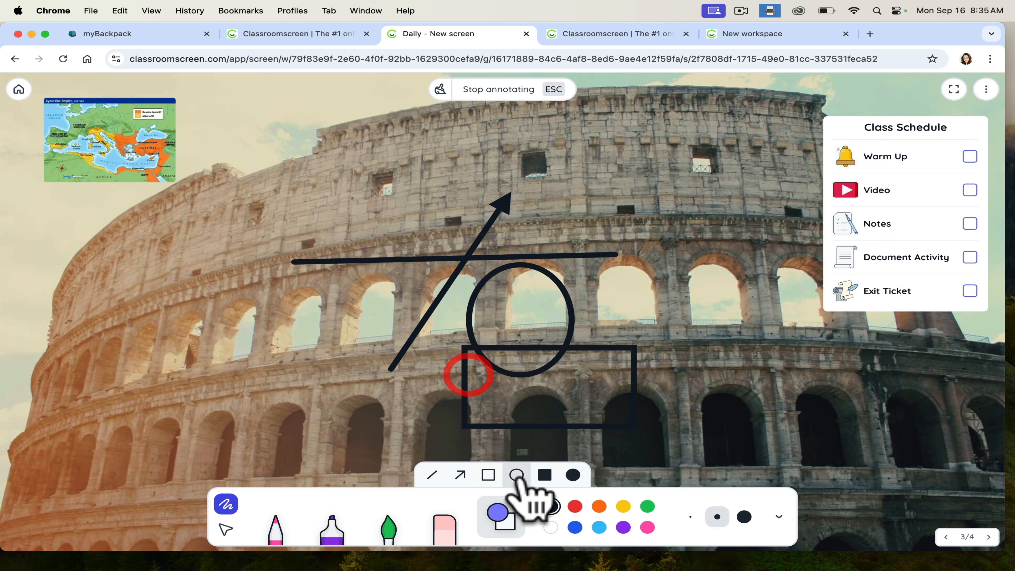
- Draw a filled black rectangle, a filled black ellipse and a filled yellow ellipse, and select the largest stroke size
{"action": "left_click", "coordinate": [544, 475]}
{"action": "left_click_drag", "start_coordinate": [271, 188], "coordinate": [385, 327]}
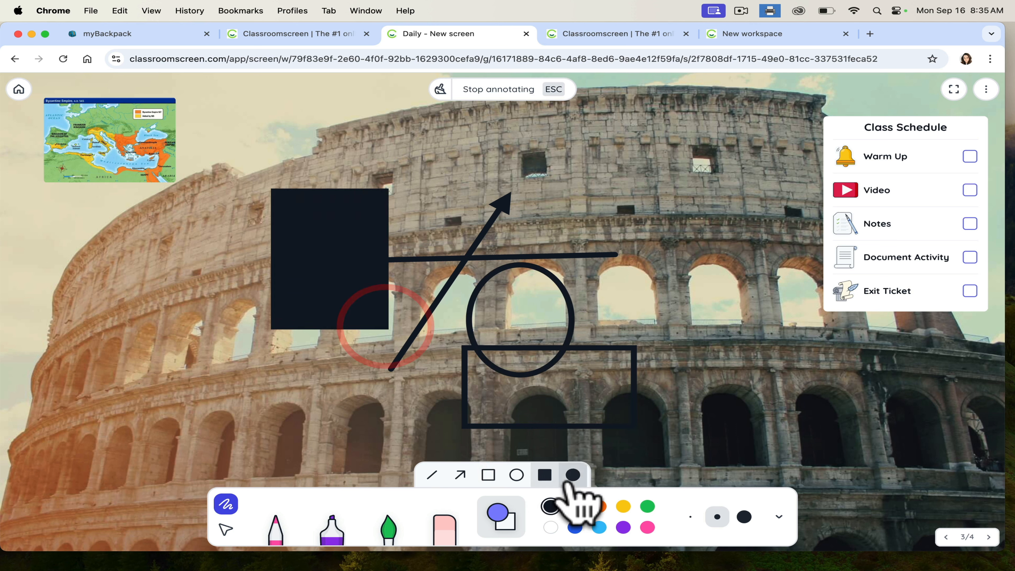
{"action": "left_click", "coordinate": [572, 475]}
{"action": "mouse_move", "coordinate": [510, 159]}
{"action": "left_mouse_down"}
{"action": "mouse_move", "coordinate": [639, 236]}
{"action": "mouse_move", "coordinate": [659, 268]}
{"action": "left_mouse_up"}
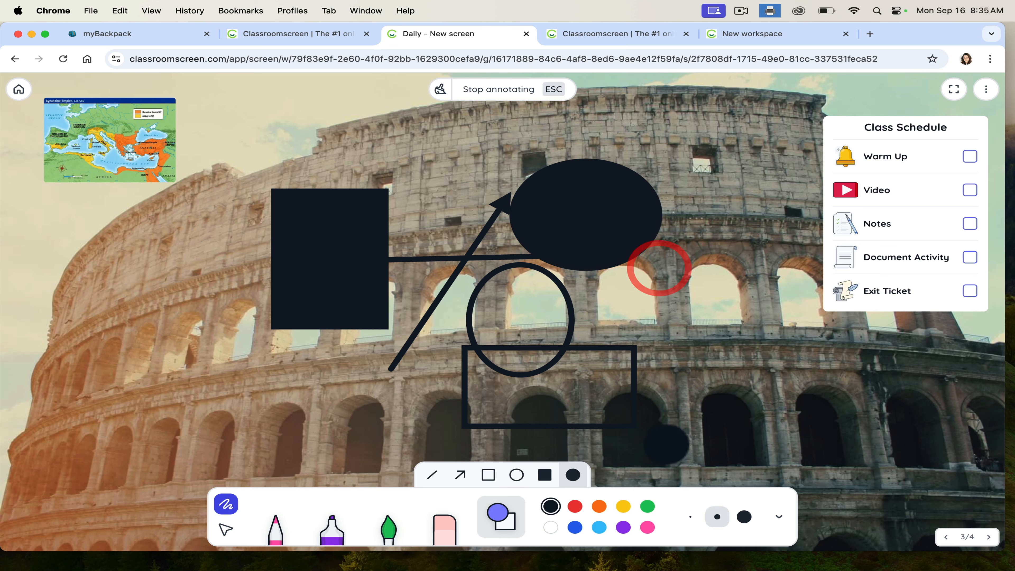
{"action": "left_click", "coordinate": [624, 506]}
{"action": "mouse_move", "coordinate": [702, 307]}
{"action": "left_mouse_down"}
{"action": "mouse_move", "coordinate": [604, 362]}
{"action": "mouse_move", "coordinate": [580, 416]}
{"action": "left_mouse_up"}
{"action": "left_click", "coordinate": [743, 516]}
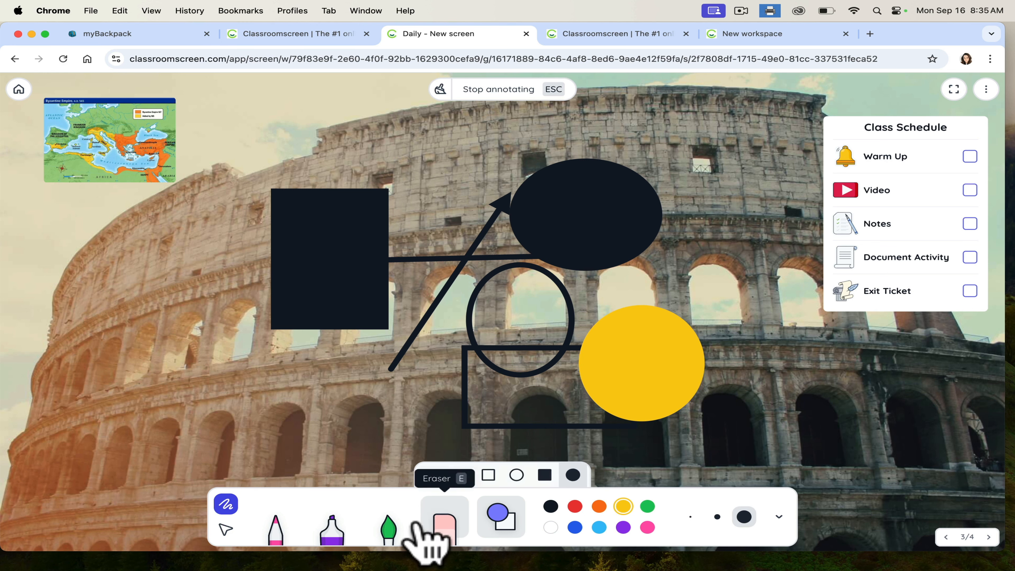
- Clear all drawn shapes and scribble over the Class Schedule with the green brush
{"action": "left_click", "coordinate": [388, 522]}
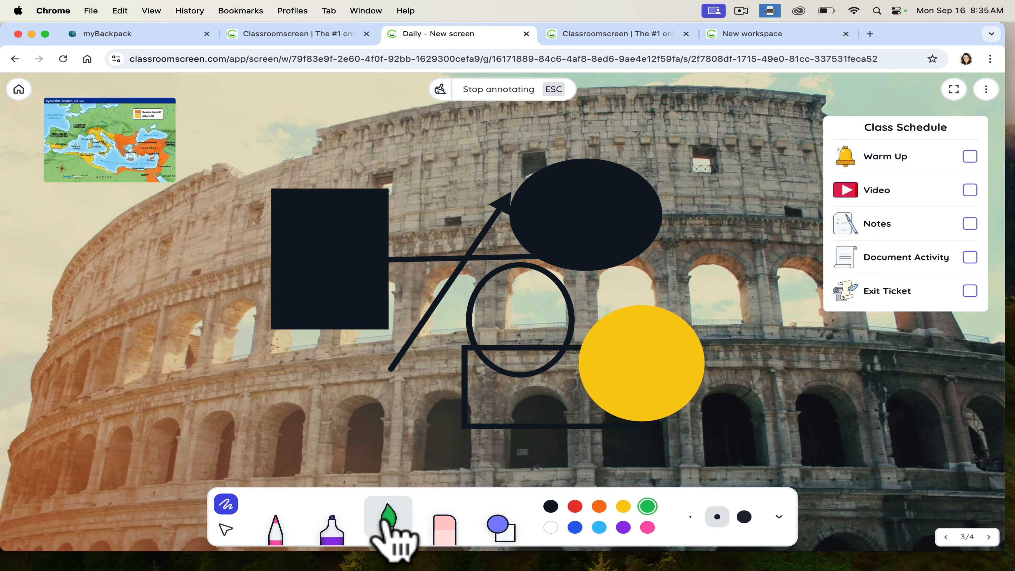
{"action": "left_click", "coordinate": [440, 92]}
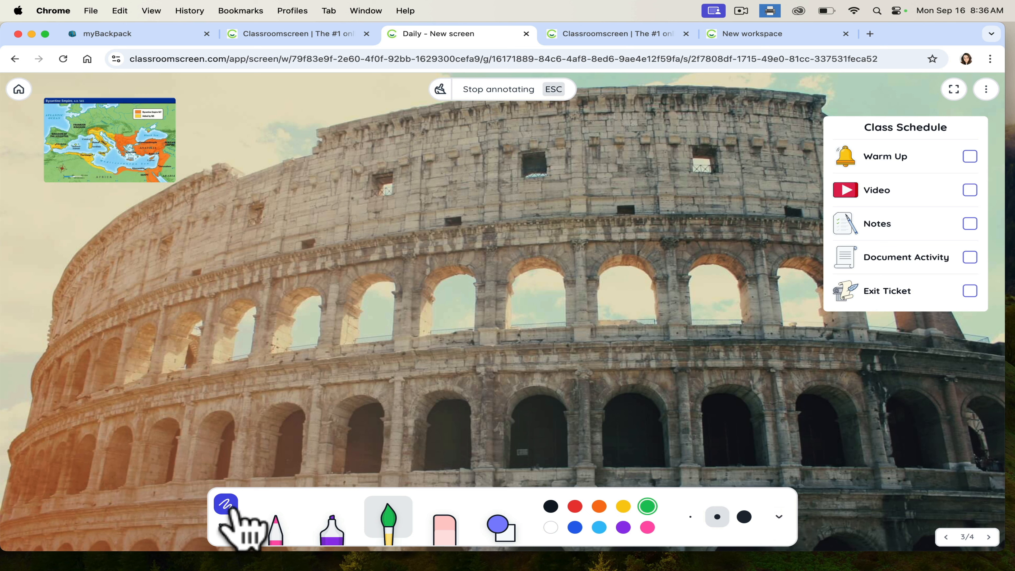
{"action": "mouse_move", "coordinate": [907, 204]}
{"action": "left_mouse_down"}
{"action": "mouse_move", "coordinate": [896, 166]}
{"action": "mouse_move", "coordinate": [843, 132]}
{"action": "mouse_move", "coordinate": [897, 268]}
{"action": "mouse_move", "coordinate": [867, 275]}
{"action": "mouse_move", "coordinate": [839, 245]}
{"action": "left_mouse_up"}
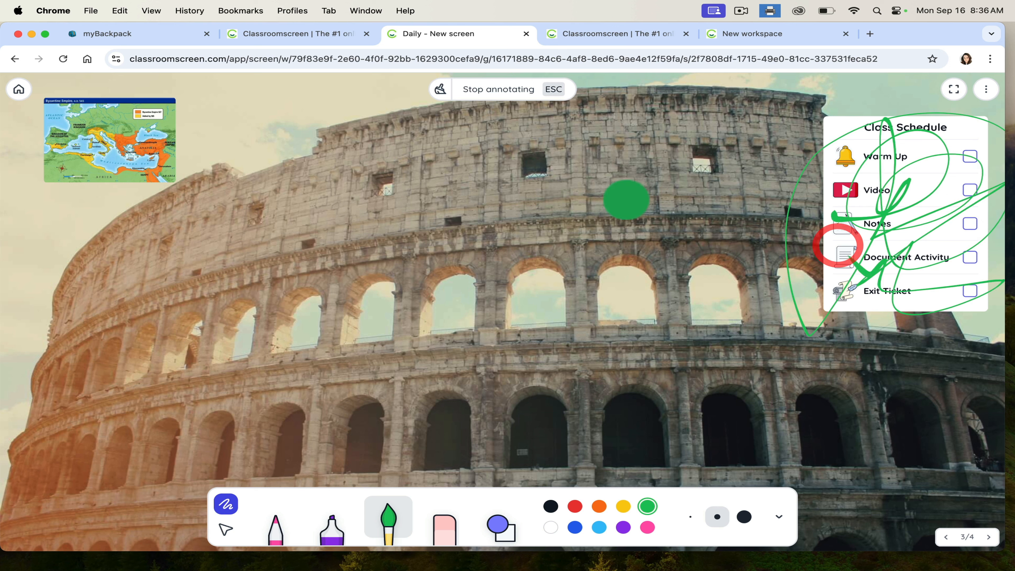
- Clear the green scribble from the Class Schedule and stop annotating
{"action": "left_click", "coordinate": [440, 89]}
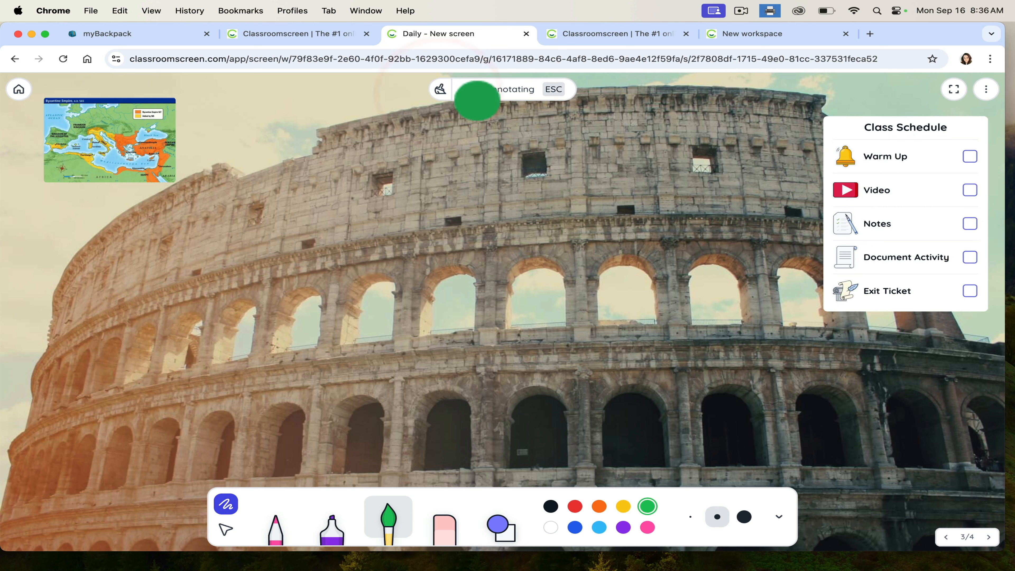
{"action": "left_click", "coordinate": [504, 89]}
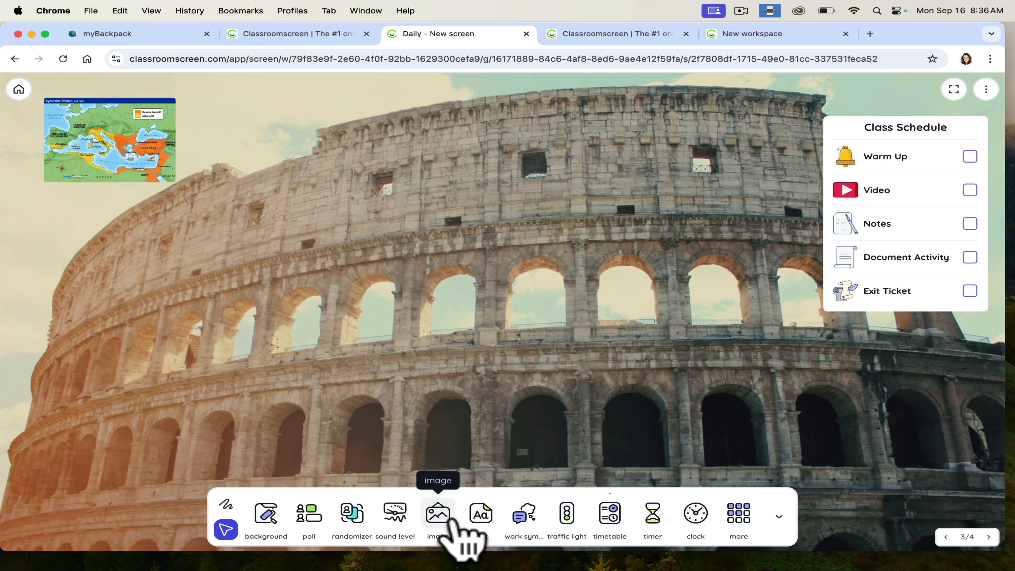
- View the upload settings of a new image widget and delete that widget
{"action": "left_click", "coordinate": [439, 520]}
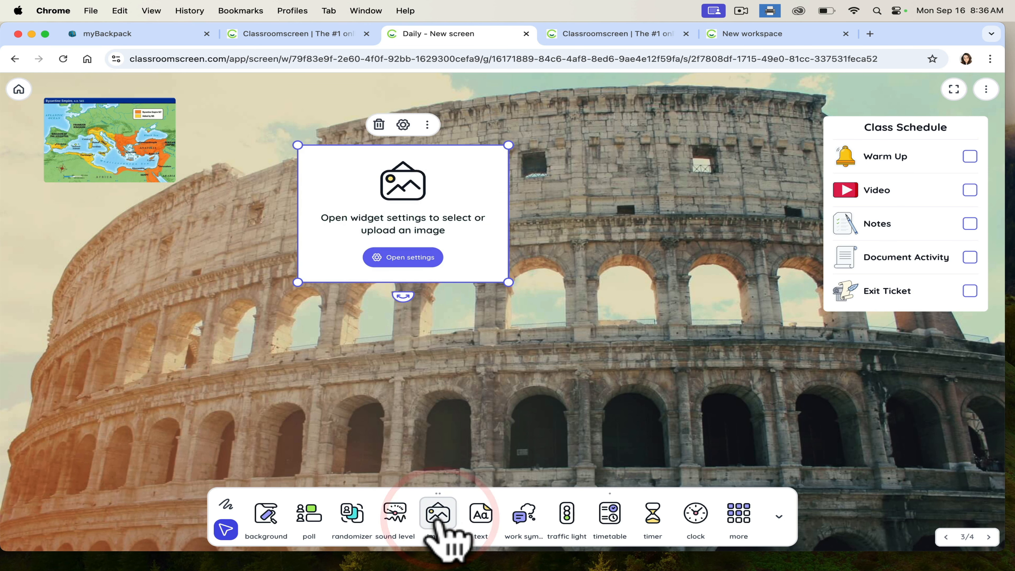
{"action": "left_click", "coordinate": [417, 260]}
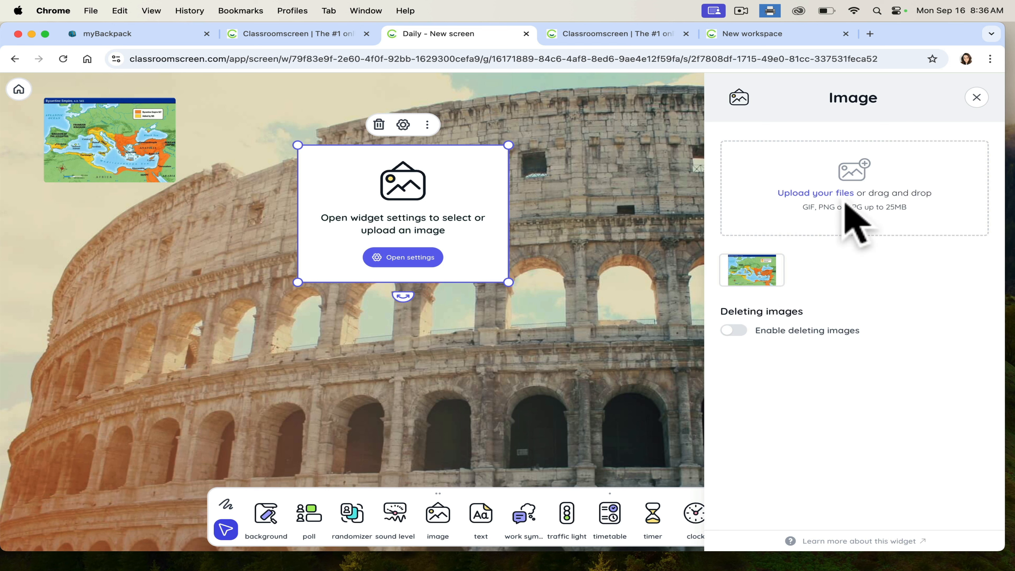
{"action": "left_click", "coordinate": [626, 202]}
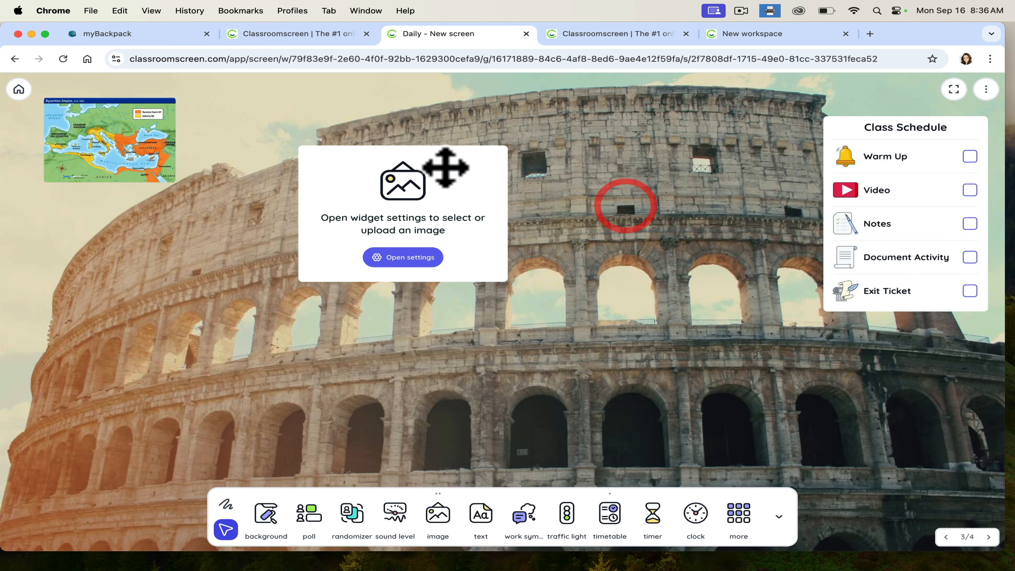
{"action": "left_click", "coordinate": [444, 165]}
{"action": "left_click", "coordinate": [379, 124]}
- Enlarge the Byzantine Empire map and place it in the middle of the screen, beside the Class Schedule
{"action": "left_click", "coordinate": [76, 132]}
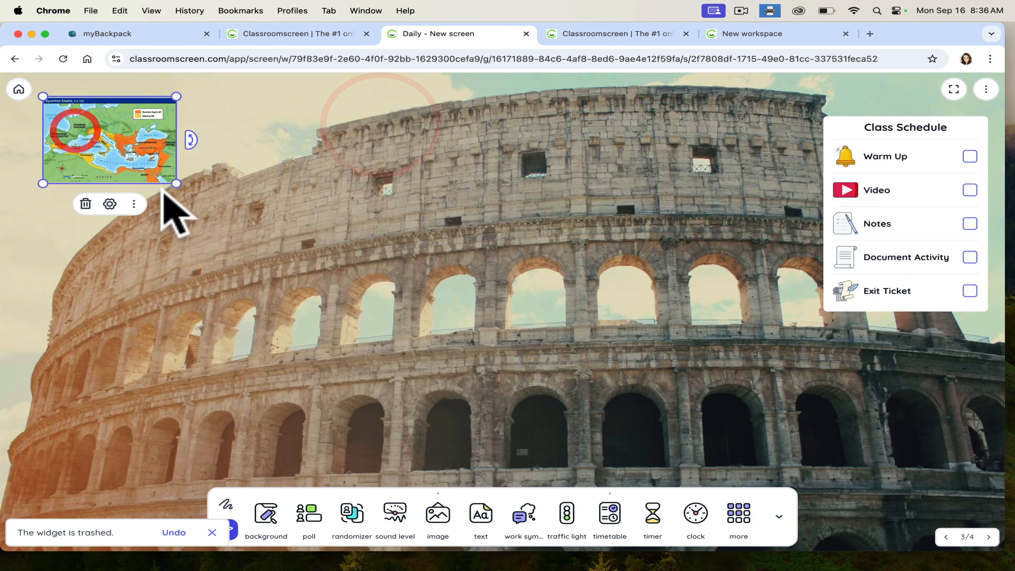
{"action": "left_click_drag", "start_coordinate": [172, 179], "coordinate": [551, 426]}
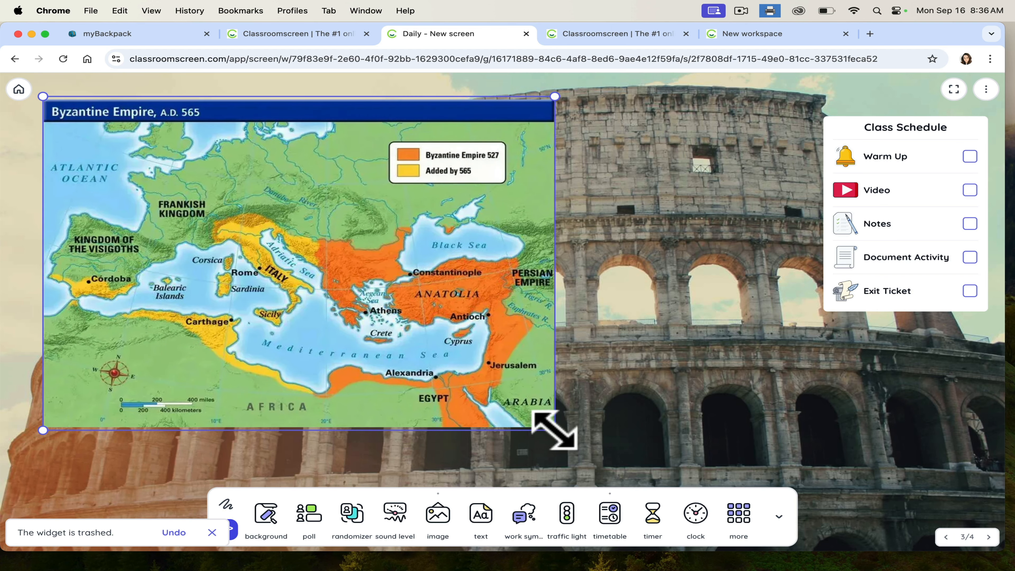
{"action": "left_click_drag", "start_coordinate": [361, 272], "coordinate": [517, 256]}
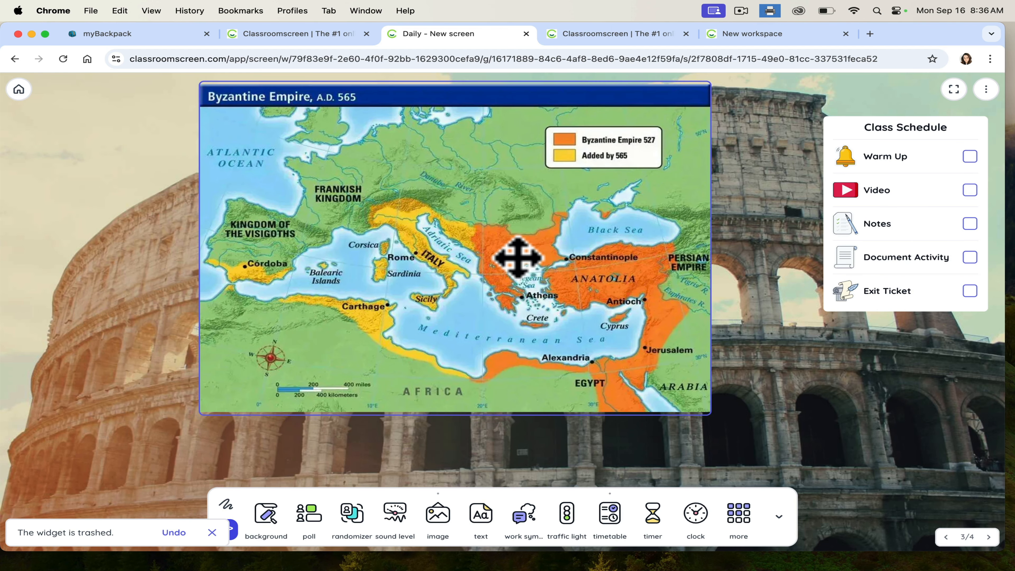
{"action": "left_click_drag", "start_coordinate": [718, 420], "coordinate": [797, 467]}
- With the red pencil, circle the Kingdom of the Visigoths, Frankish Kingdom and Constantinople, and draw a north-south line west of Athens
{"action": "left_click", "coordinate": [226, 505]}
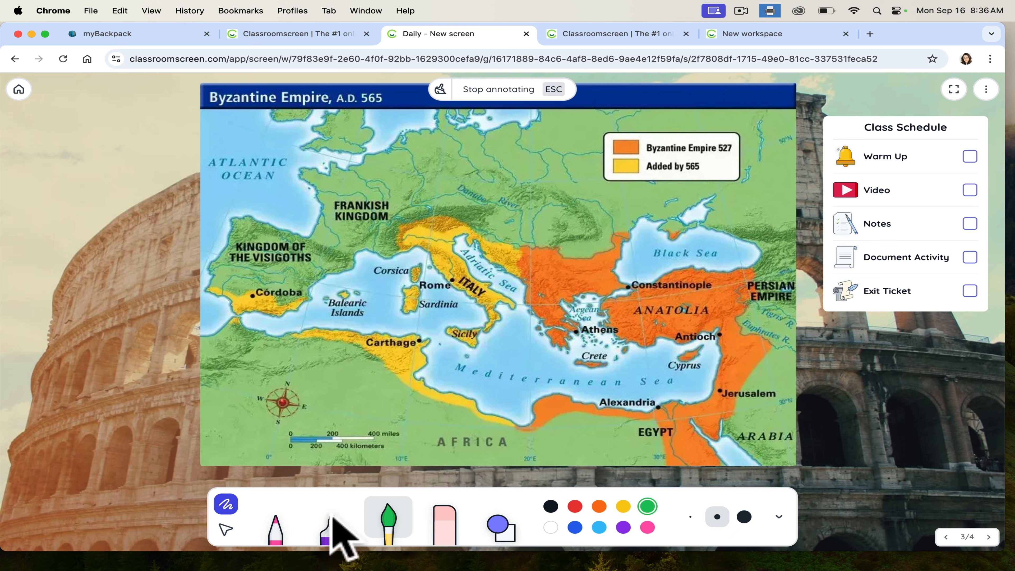
{"action": "left_click", "coordinate": [290, 521]}
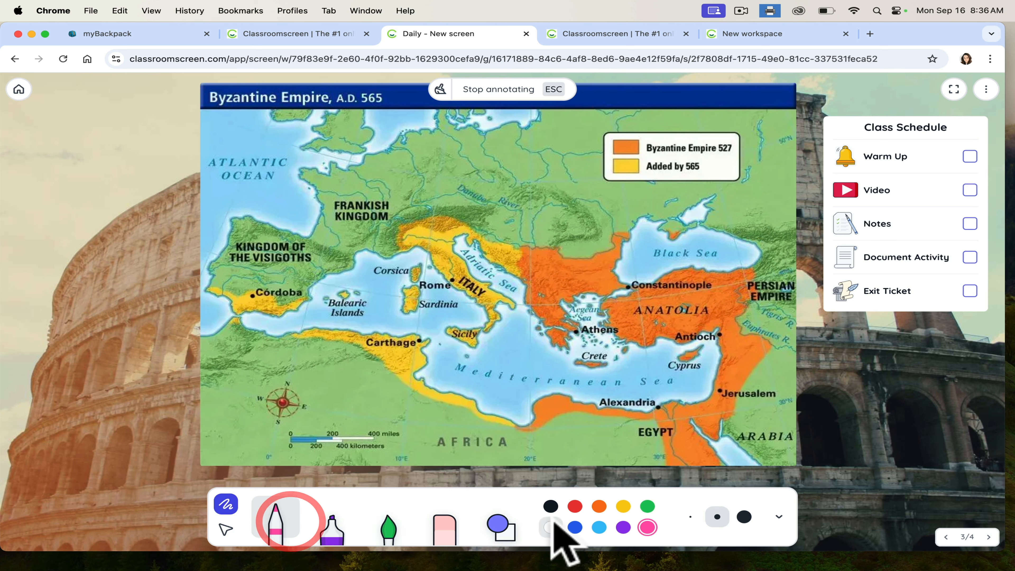
{"action": "left_click", "coordinate": [616, 510]}
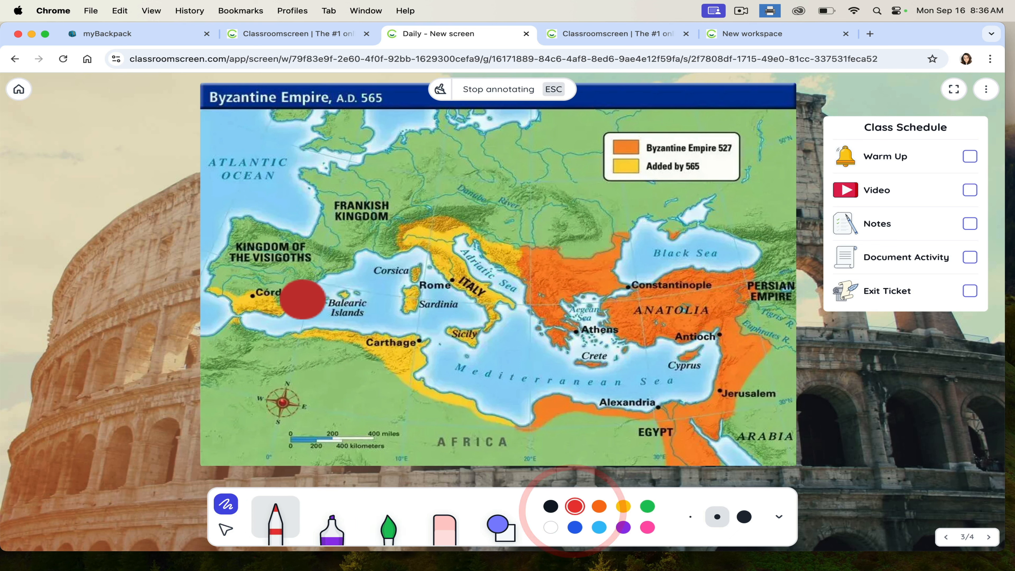
{"action": "mouse_move", "coordinate": [301, 221]}
{"action": "left_mouse_down"}
{"action": "mouse_move", "coordinate": [234, 295]}
{"action": "mouse_move", "coordinate": [291, 217]}
{"action": "mouse_move", "coordinate": [351, 180]}
{"action": "left_mouse_up"}
{"action": "left_click_drag", "start_coordinate": [342, 245], "coordinate": [344, 180]}
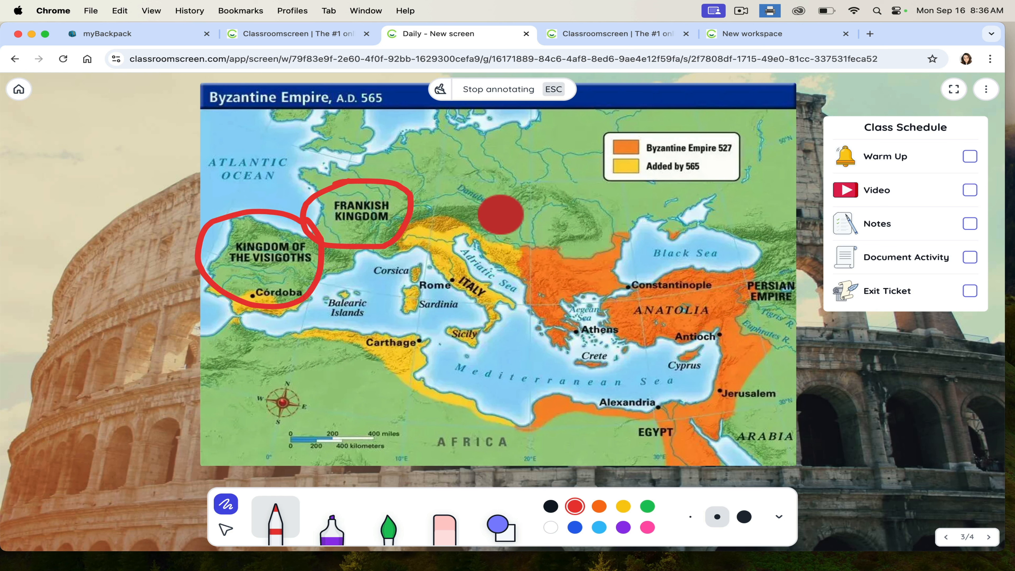
{"action": "mouse_move", "coordinate": [499, 212]}
{"action": "left_mouse_down"}
{"action": "mouse_move", "coordinate": [548, 342]}
{"action": "mouse_move", "coordinate": [545, 486]}
{"action": "left_mouse_up"}
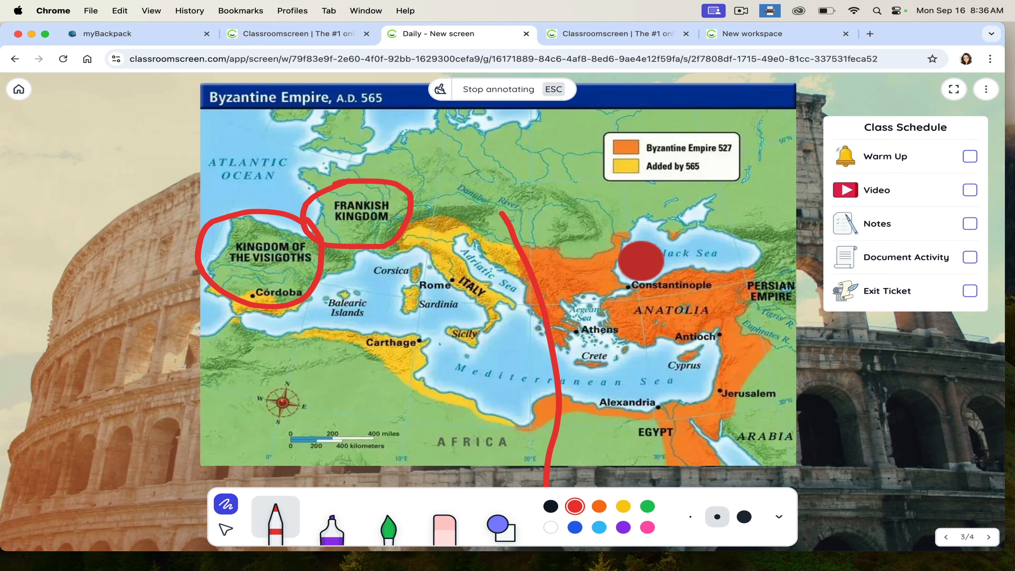
{"action": "mouse_move", "coordinate": [636, 264]}
{"action": "left_mouse_down"}
{"action": "mouse_move", "coordinate": [595, 308]}
{"action": "mouse_move", "coordinate": [652, 280]}
{"action": "mouse_move", "coordinate": [620, 266]}
{"action": "left_mouse_up"}
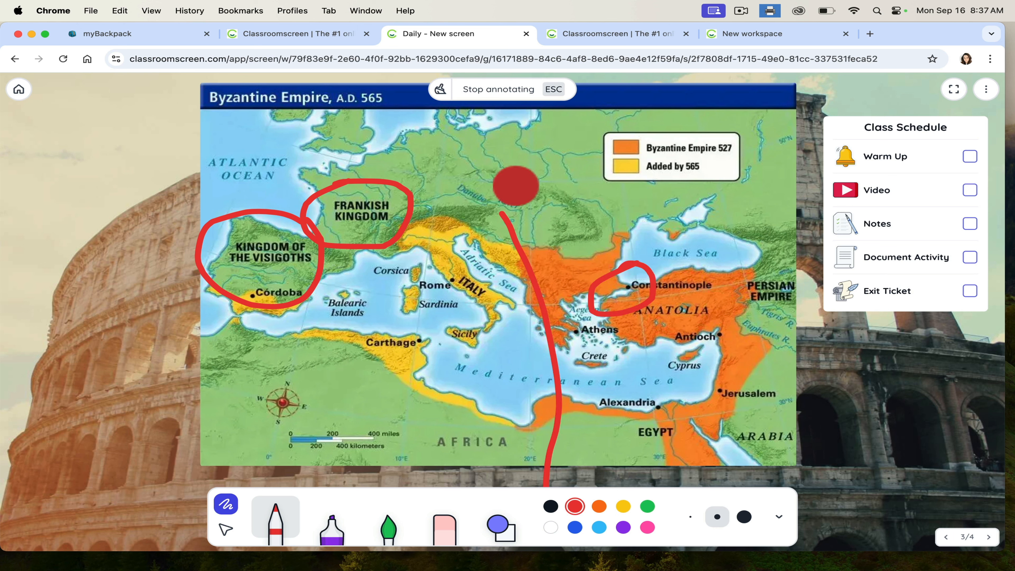
- Clear all red annotations from the map, then leave annotation mode and collapse the widget toolbar
{"action": "left_click", "coordinate": [442, 89]}
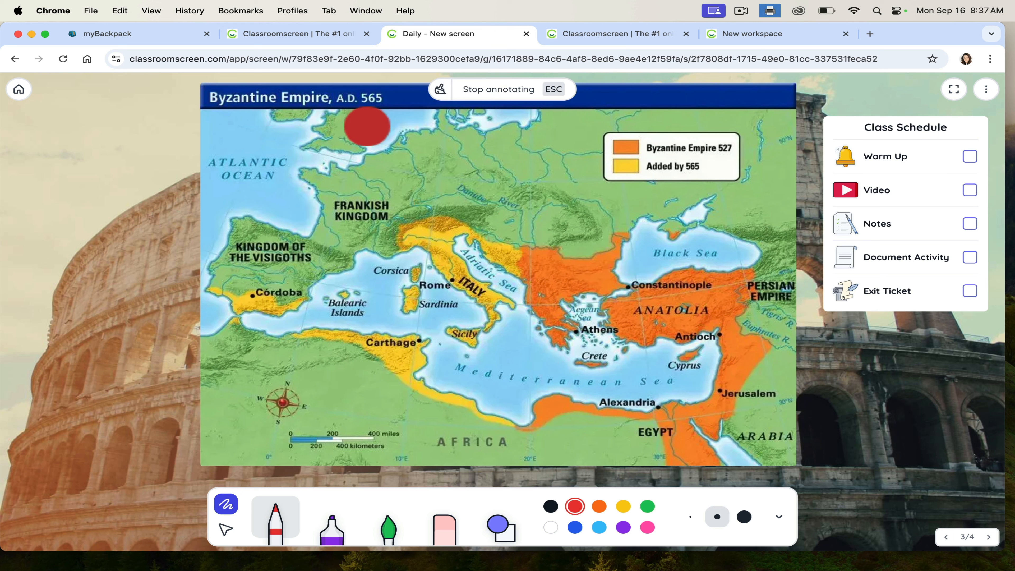
{"action": "left_click", "coordinate": [225, 529]}
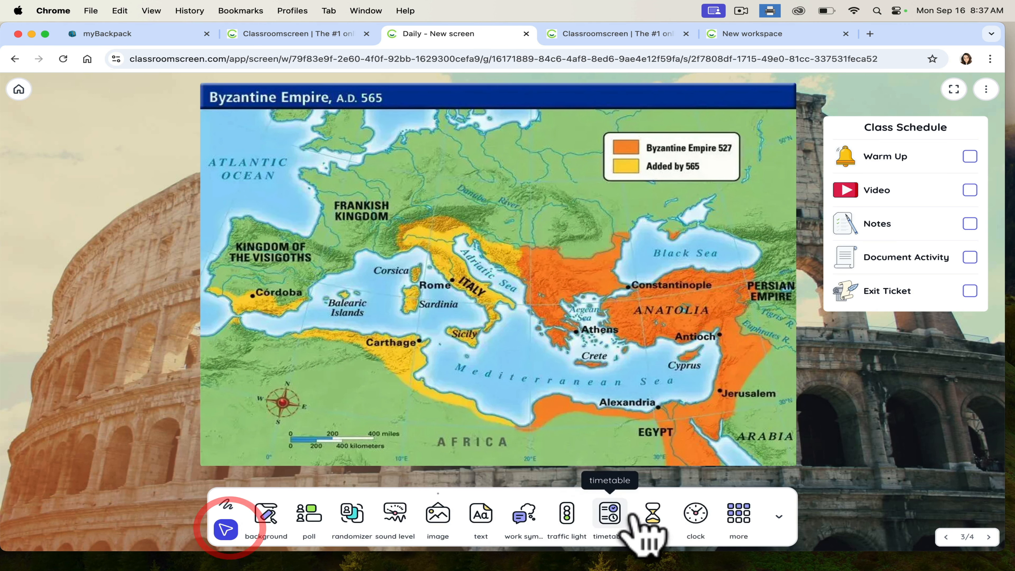
{"action": "left_click", "coordinate": [777, 518]}
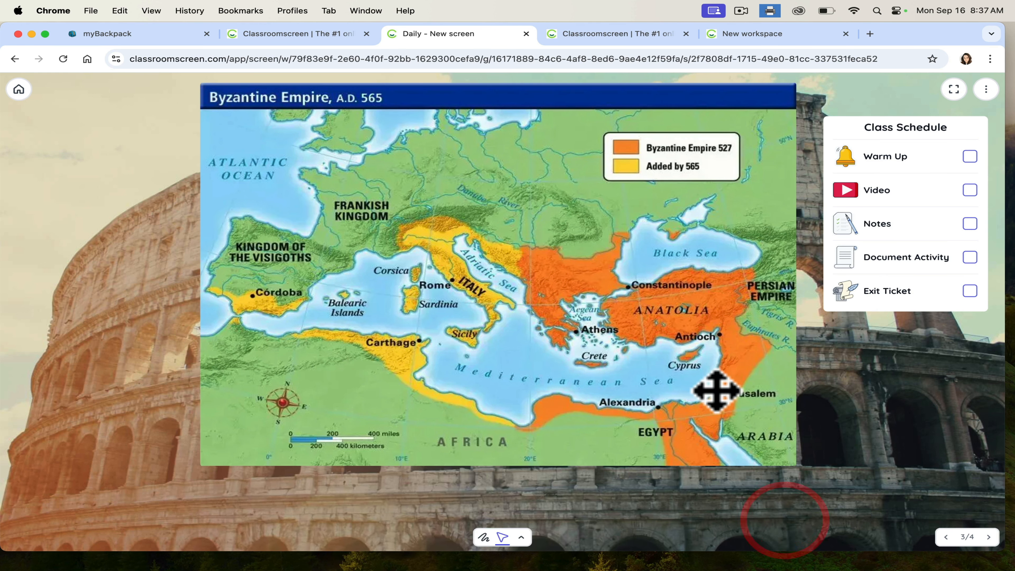
- Shrink the Byzantine Empire map to a thumbnail, place it in the upper-left corner of the screen, and expand the widget toolbar
{"action": "left_click", "coordinate": [726, 384]}
{"action": "left_click_drag", "start_coordinate": [797, 467], "coordinate": [346, 179]}
{"action": "left_click_drag", "start_coordinate": [288, 152], "coordinate": [124, 165]}
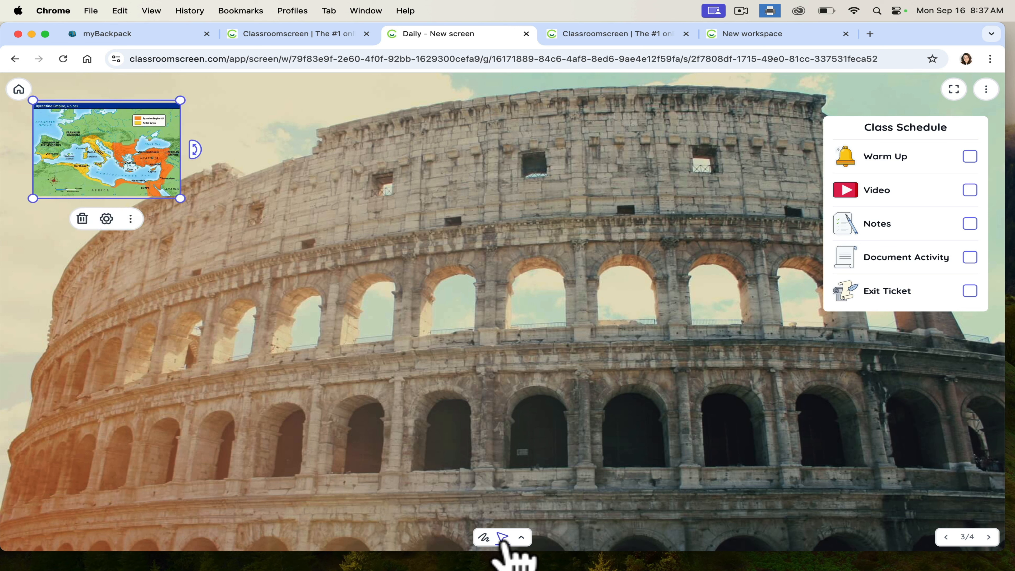
{"action": "left_click", "coordinate": [518, 537]}
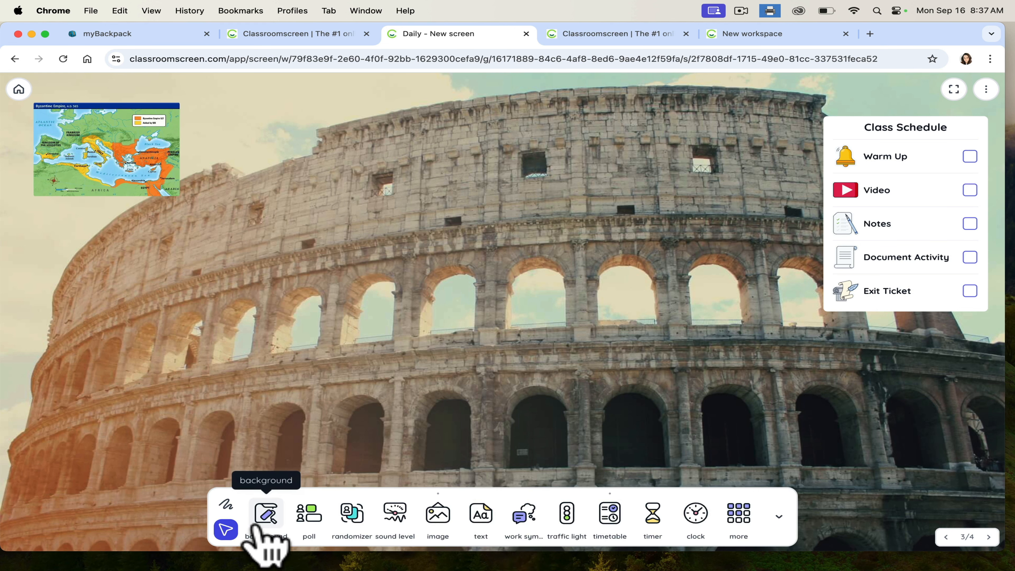
- Add a poll widget of the Multiple choice type and look over its question type and answer settings
{"action": "left_click", "coordinate": [316, 515]}
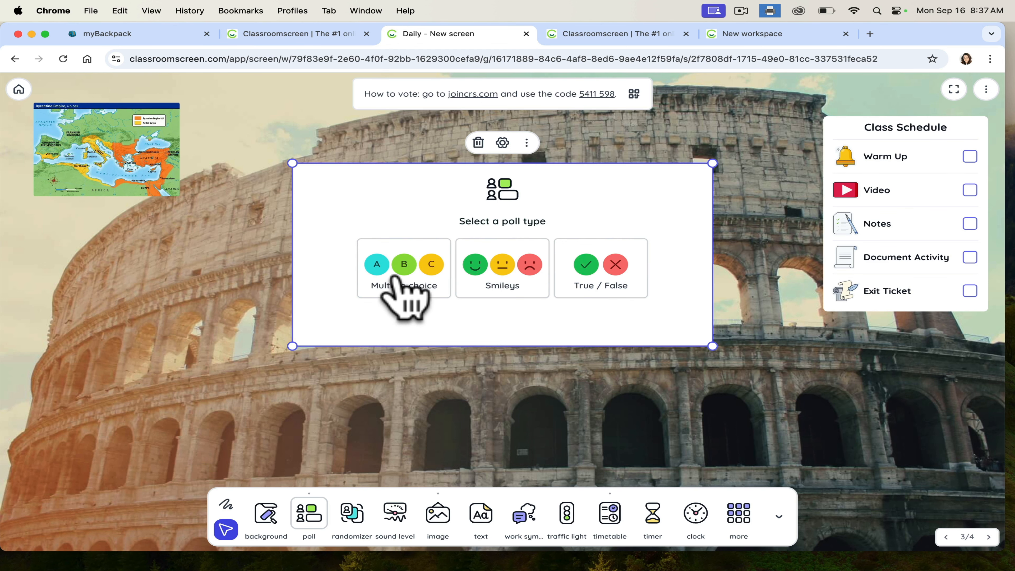
{"action": "left_click", "coordinate": [383, 277]}
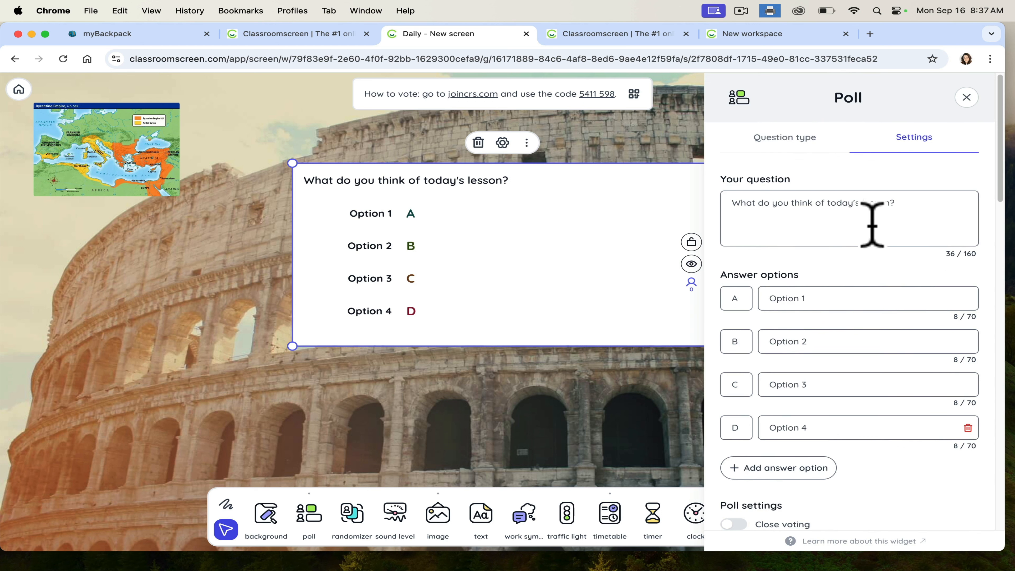
{"action": "left_click", "coordinate": [799, 138]}
{"action": "left_click", "coordinate": [904, 150]}
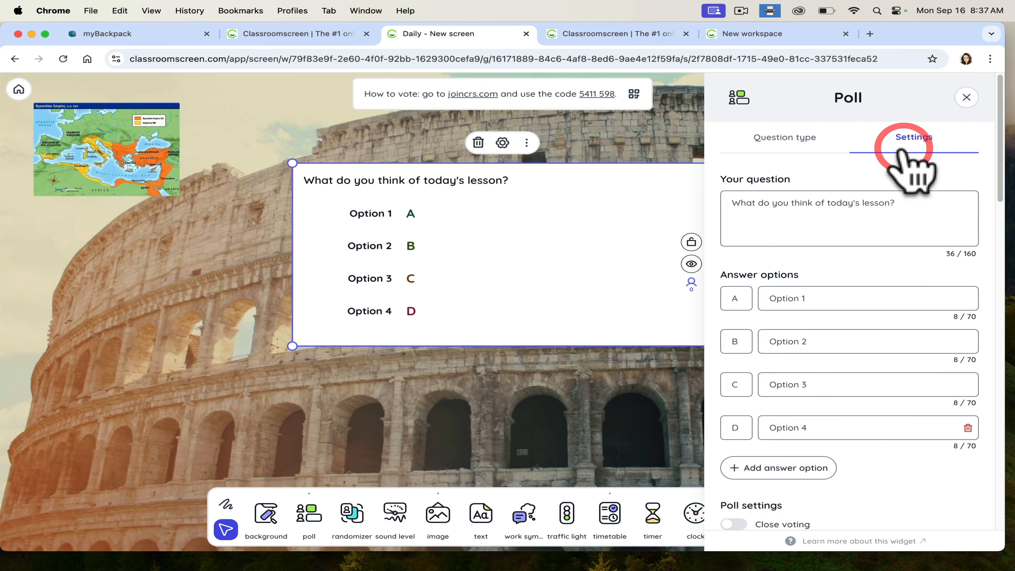
{"action": "left_click", "coordinate": [772, 204]}
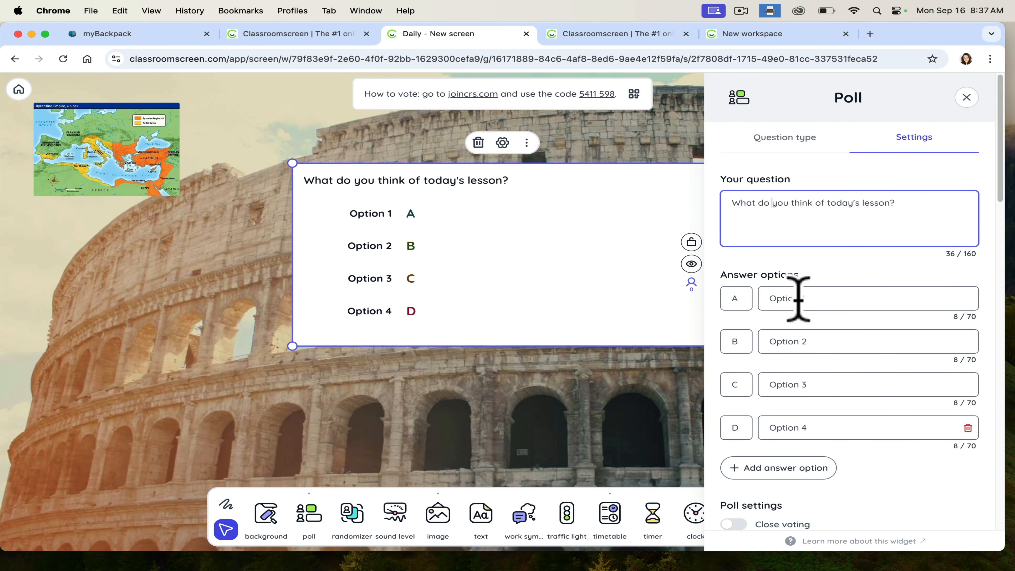
- Set the poll's chart type to Pie and its color theme to the white one with blue text
{"action": "left_click_drag", "start_coordinate": [1001, 194], "coordinate": [1002, 308]}
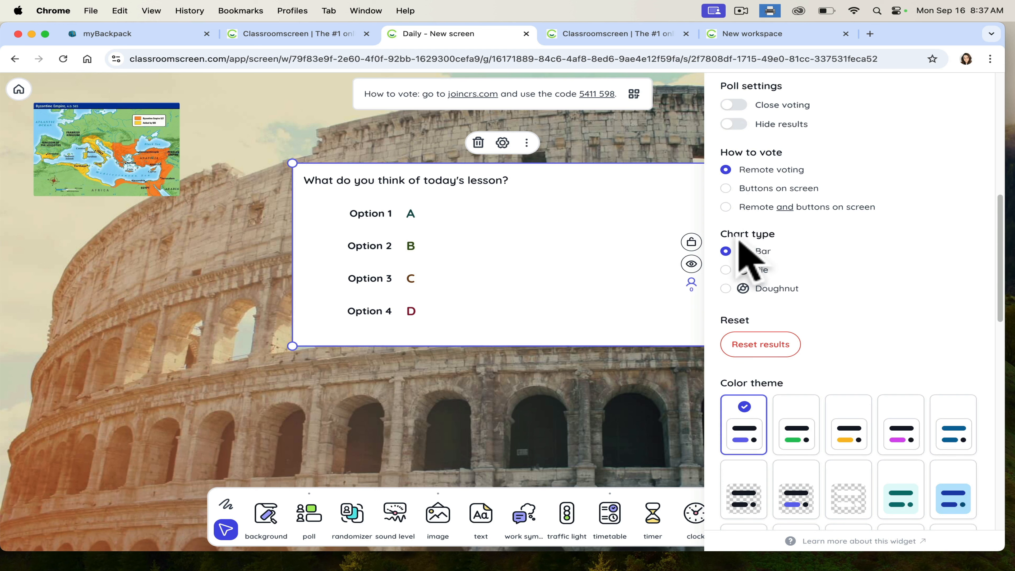
{"action": "left_click", "coordinate": [725, 270]}
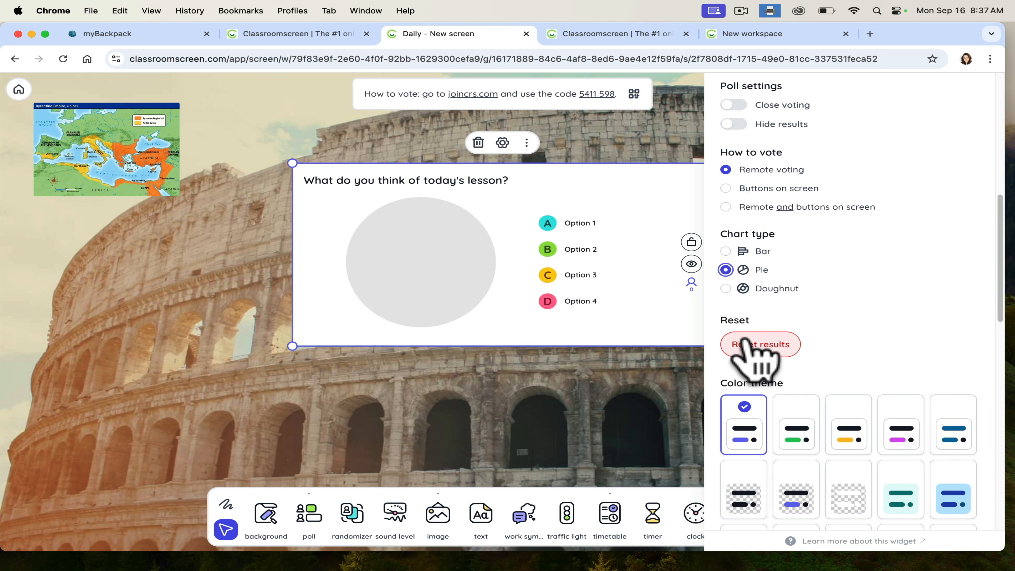
{"action": "left_click_drag", "start_coordinate": [999, 271], "coordinate": [998, 347]}
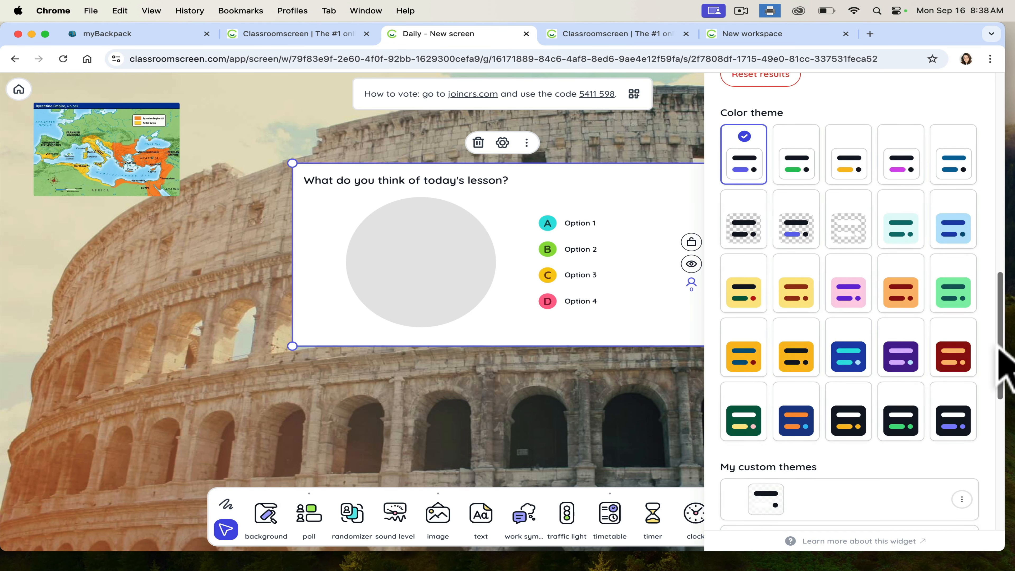
{"action": "scroll", "coordinate": [999, 347], "scroll_direction": "down", "scroll_amount": 1}
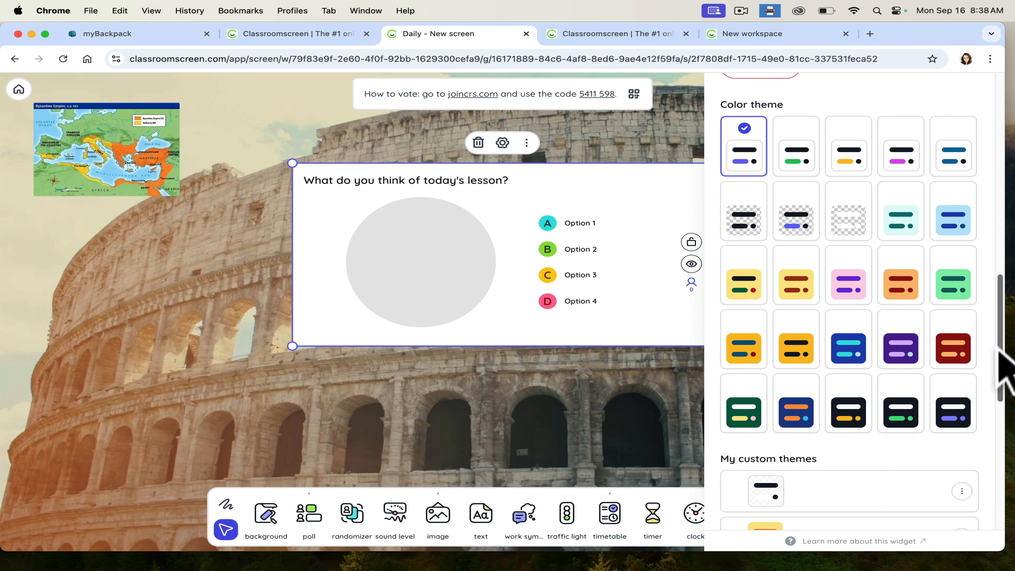
{"action": "left_click_drag", "start_coordinate": [998, 347], "coordinate": [998, 304]}
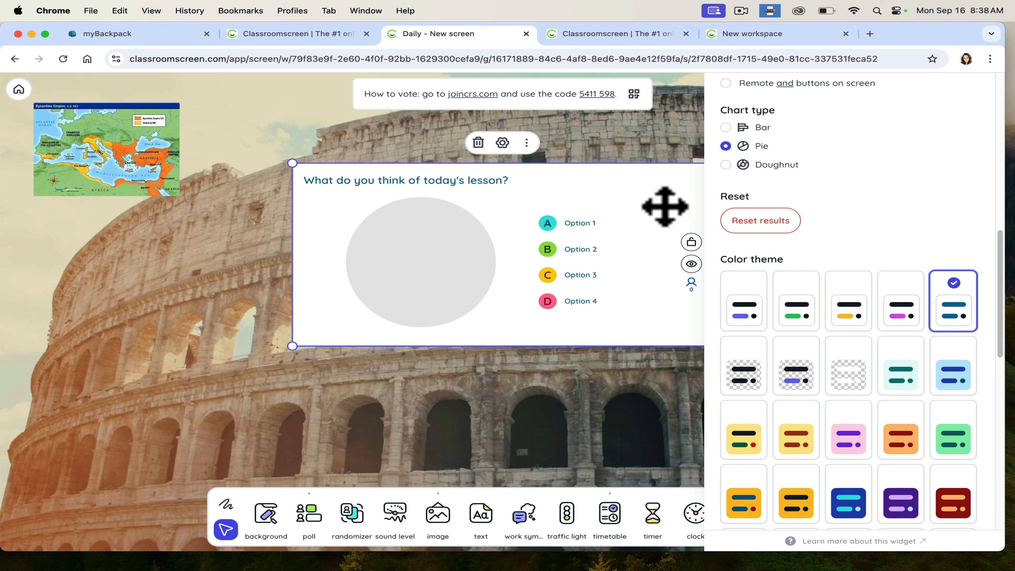
- Move the poll widget slightly left and down on the screen, and close its settings
{"action": "left_click_drag", "start_coordinate": [580, 195], "coordinate": [524, 206]}
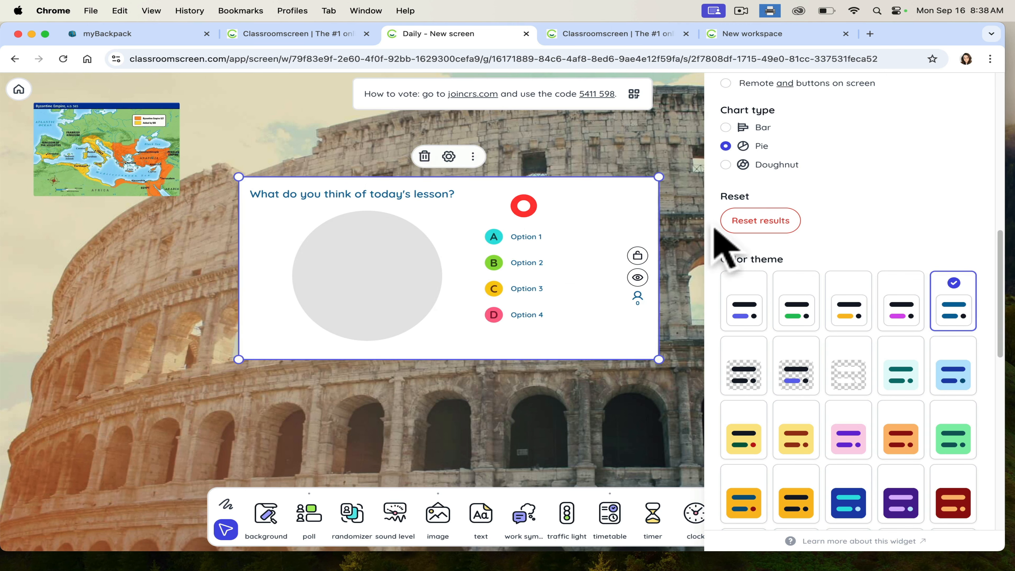
{"action": "scroll", "coordinate": [952, 374], "scroll_direction": "up", "scroll_amount": 3}
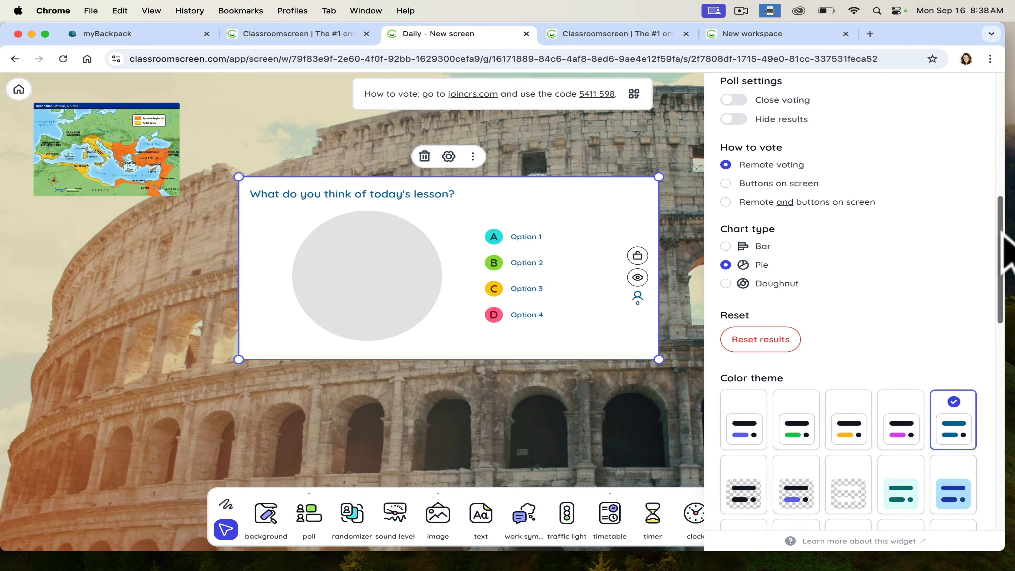
{"action": "scroll", "coordinate": [1009, 252], "scroll_direction": "up", "scroll_amount": 5}
{"action": "left_click", "coordinate": [968, 96]}
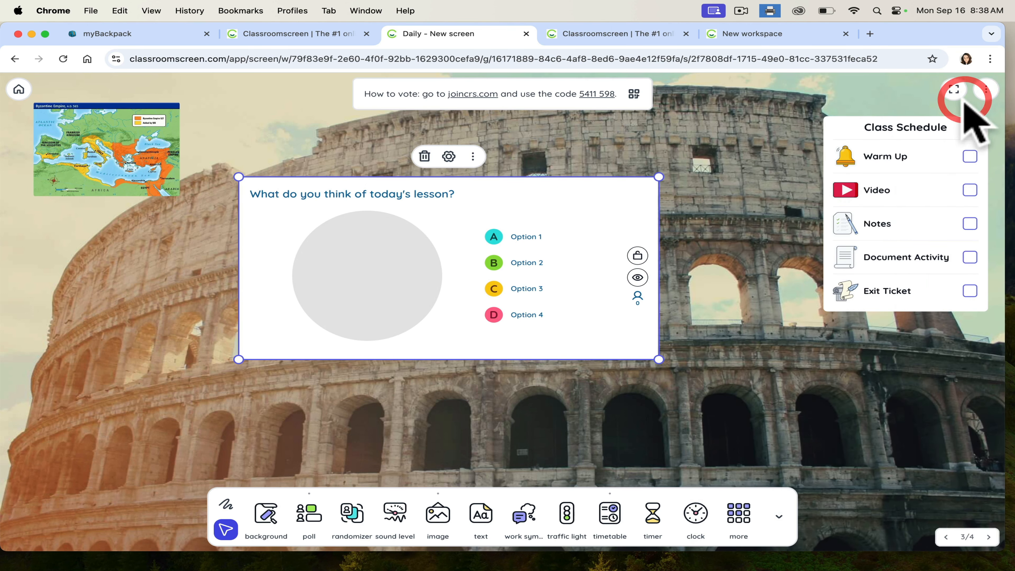
- Show the poll's enlarged voting instructions with the QR code, close them, and delete the poll widget
{"action": "left_click", "coordinate": [633, 96]}
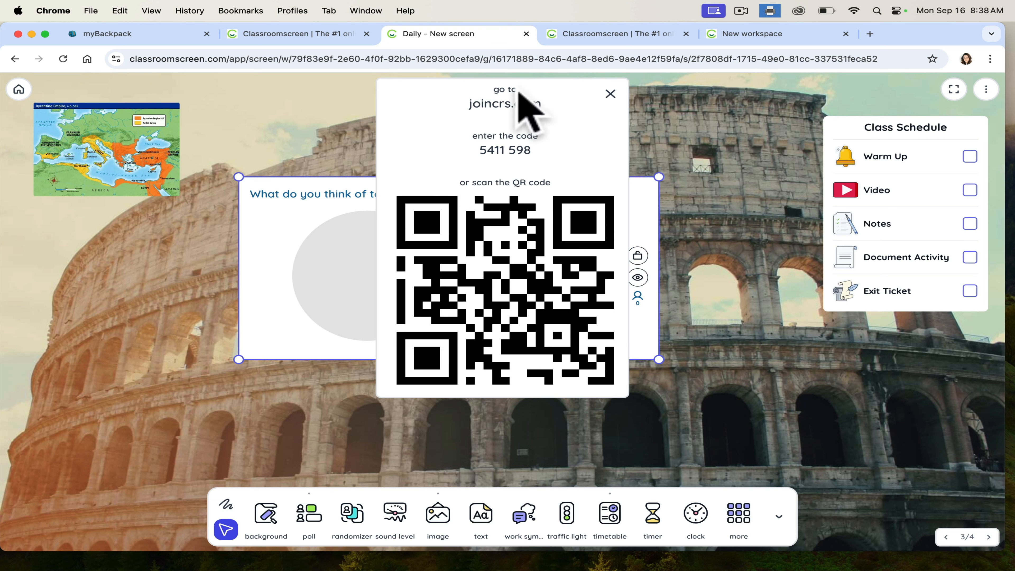
{"action": "triple_click", "coordinate": [552, 98]}
{"action": "left_click", "coordinate": [706, 98]}
{"action": "left_click", "coordinate": [541, 116]}
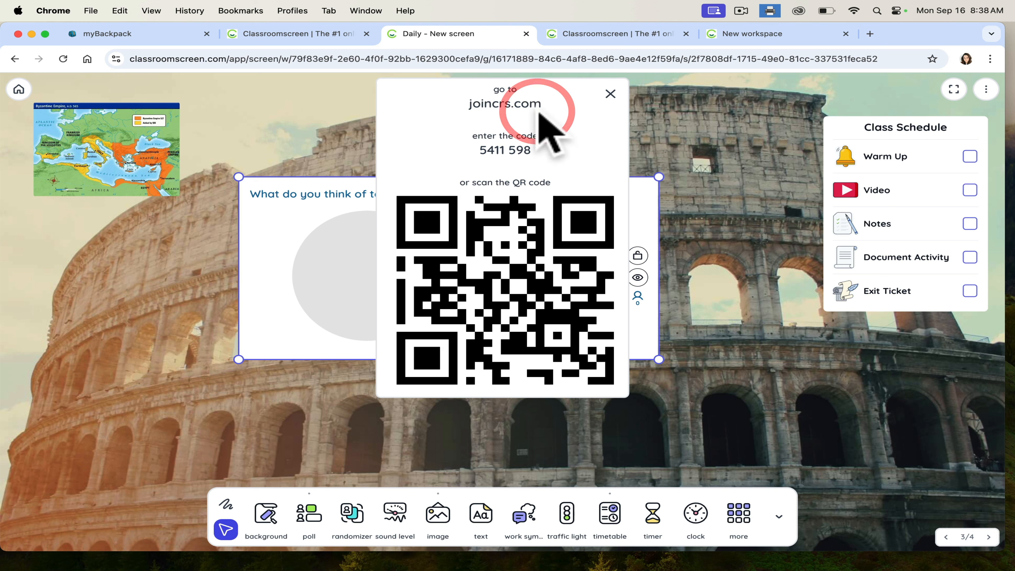
{"action": "left_click", "coordinate": [611, 93]}
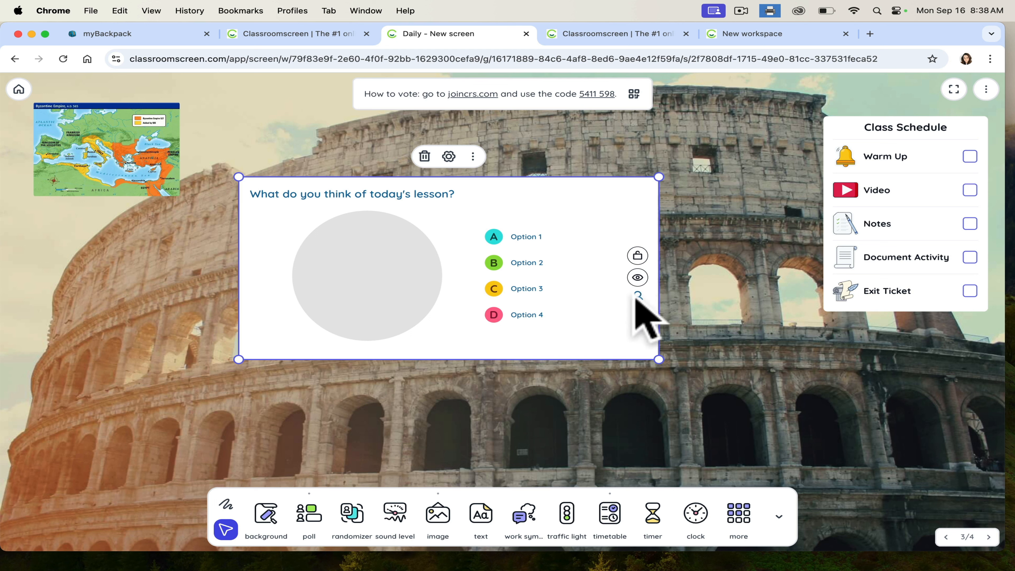
{"action": "left_click", "coordinate": [426, 156]}
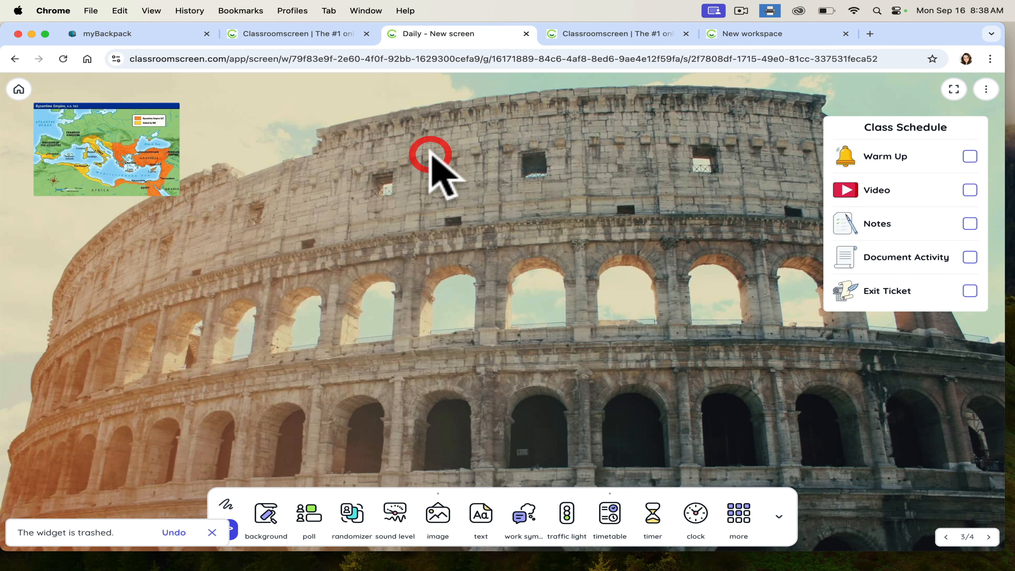
- Add a randomizer widget, position it below the map, and load the name list 1A into it
{"action": "left_click", "coordinate": [344, 515]}
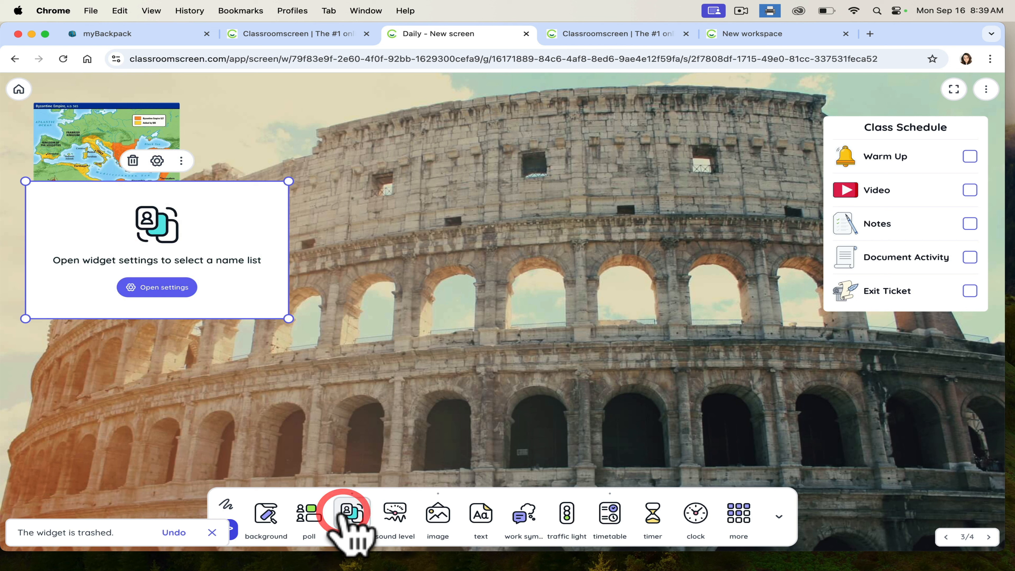
{"action": "left_click_drag", "start_coordinate": [217, 209], "coordinate": [272, 258]}
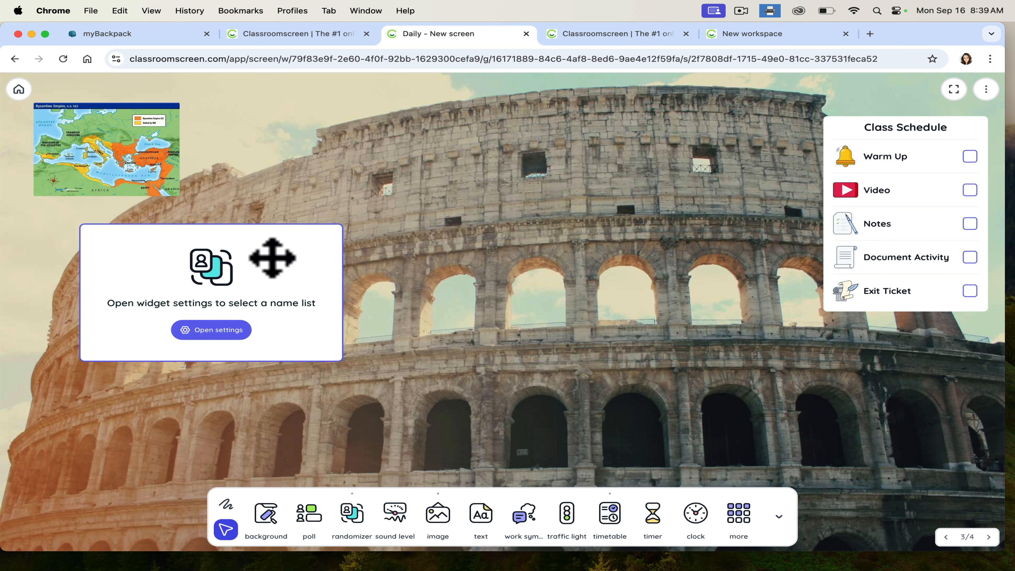
{"action": "left_click", "coordinate": [274, 256]}
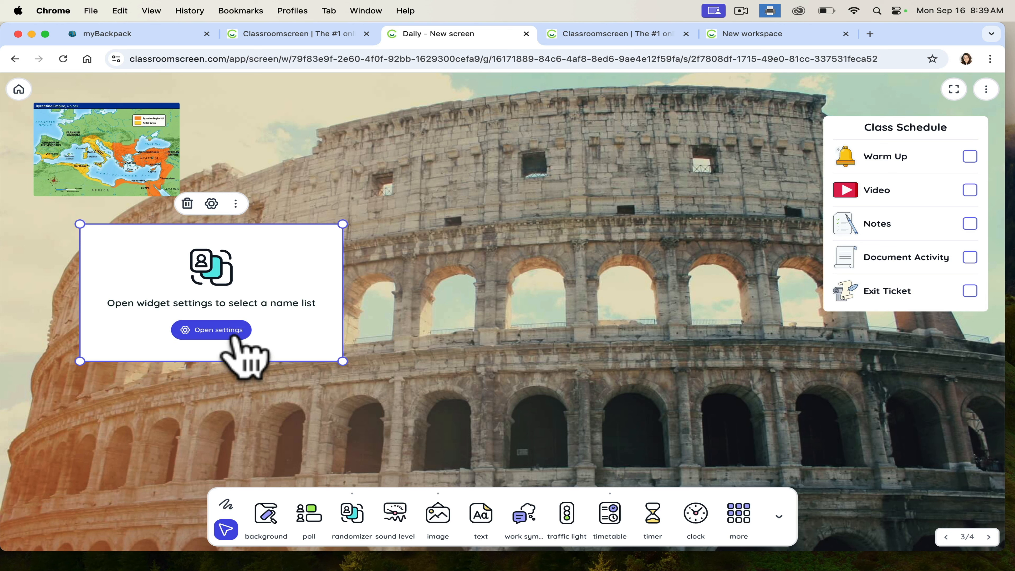
{"action": "left_click", "coordinate": [191, 332]}
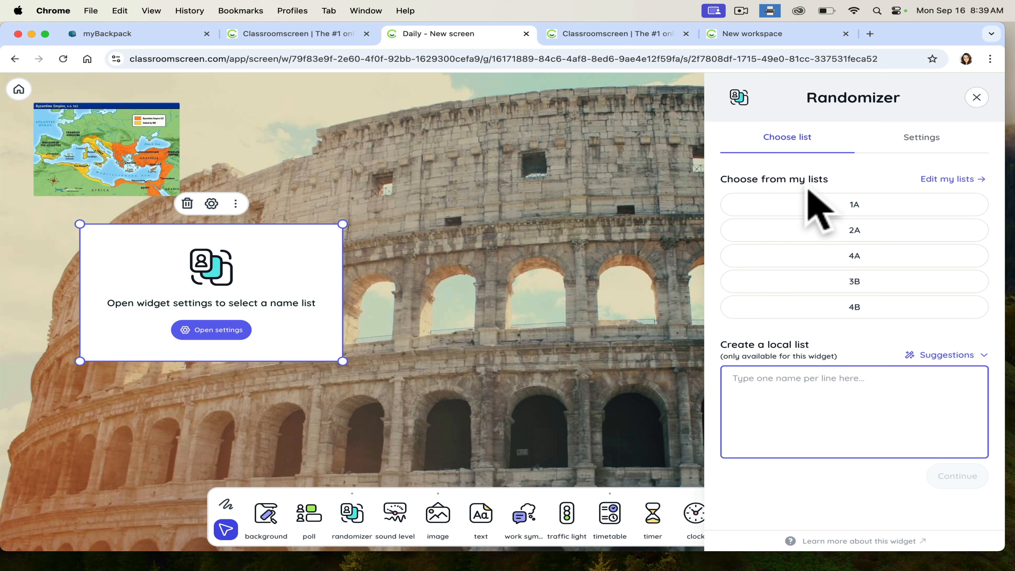
{"action": "left_click", "coordinate": [808, 202]}
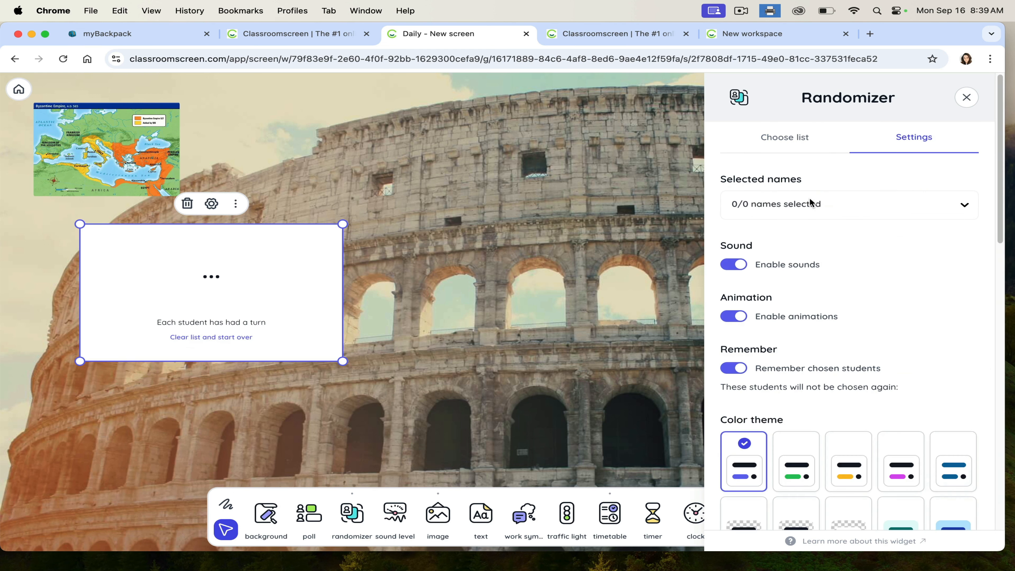
- Remove the remembered student from the randomizer's not-chosen-again list, check the selected names, and close the settings
{"action": "scroll", "coordinate": [716, 256], "scroll_direction": "down", "scroll_amount": 1}
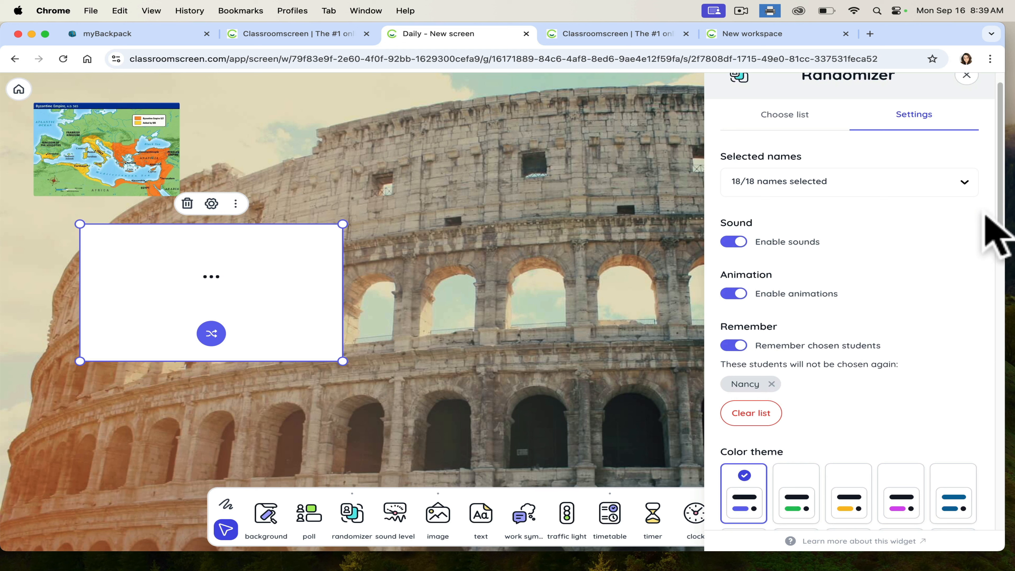
{"action": "left_click_drag", "start_coordinate": [998, 196], "coordinate": [997, 226]}
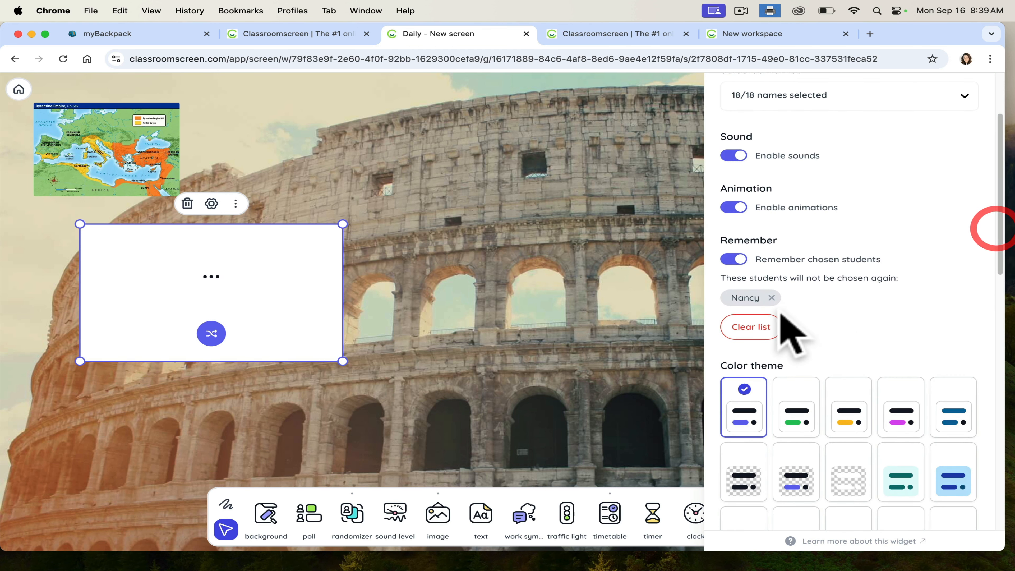
{"action": "left_click", "coordinate": [772, 302]}
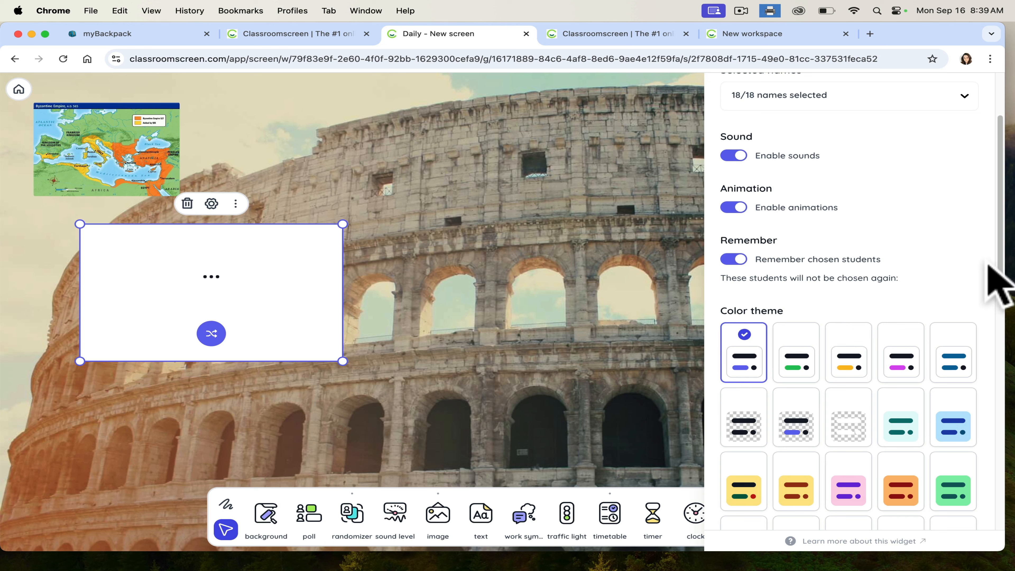
{"action": "left_click_drag", "start_coordinate": [995, 301], "coordinate": [998, 197]}
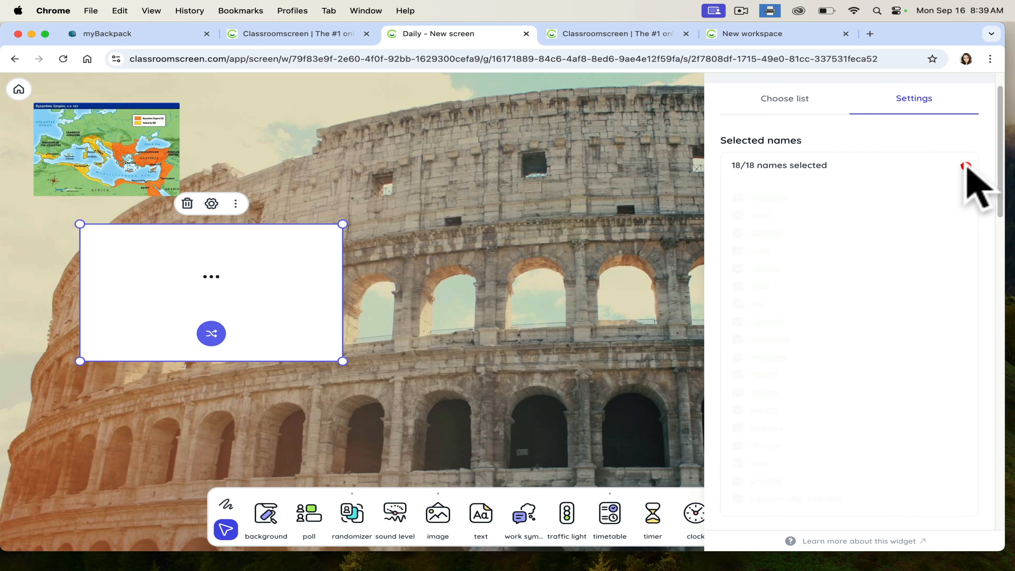
{"action": "left_click", "coordinate": [968, 164]}
{"action": "left_click", "coordinate": [992, 107]}
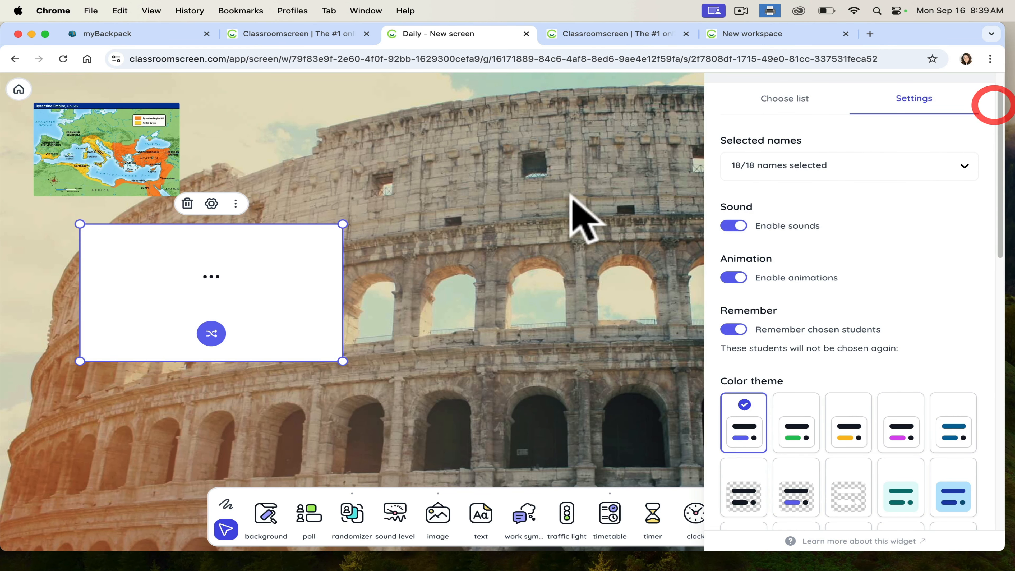
{"action": "left_click", "coordinate": [560, 262]}
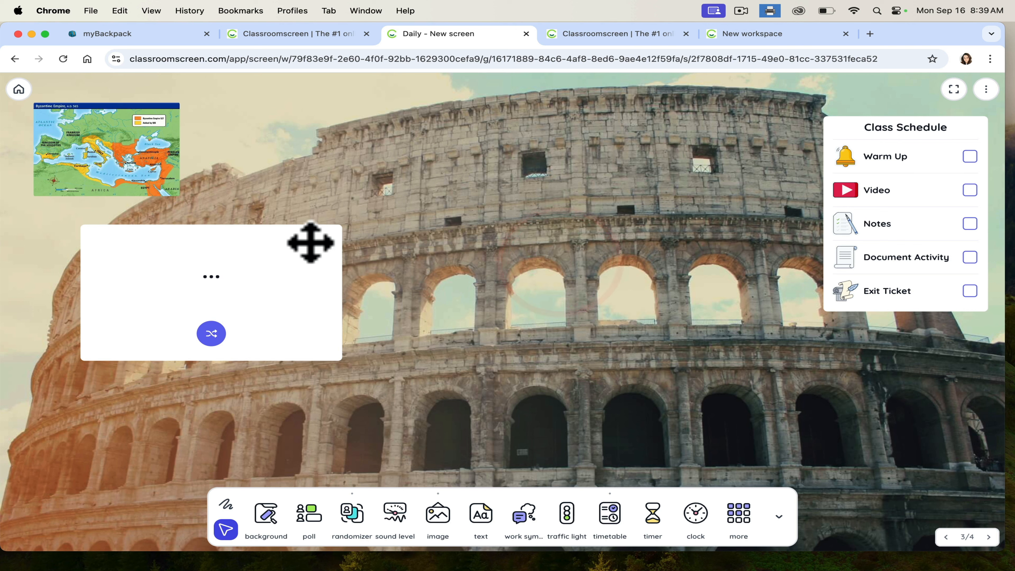
- Place the randomizer in the middle of the screen to draw two random students, and delete the widget
{"action": "left_click_drag", "start_coordinate": [308, 243], "coordinate": [650, 200]}
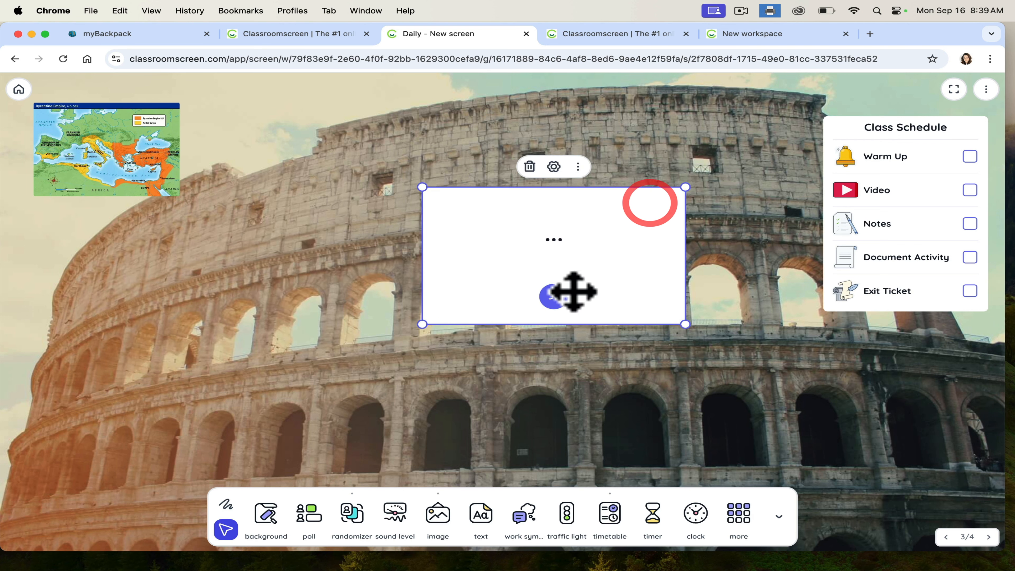
{"action": "left_click", "coordinate": [545, 304]}
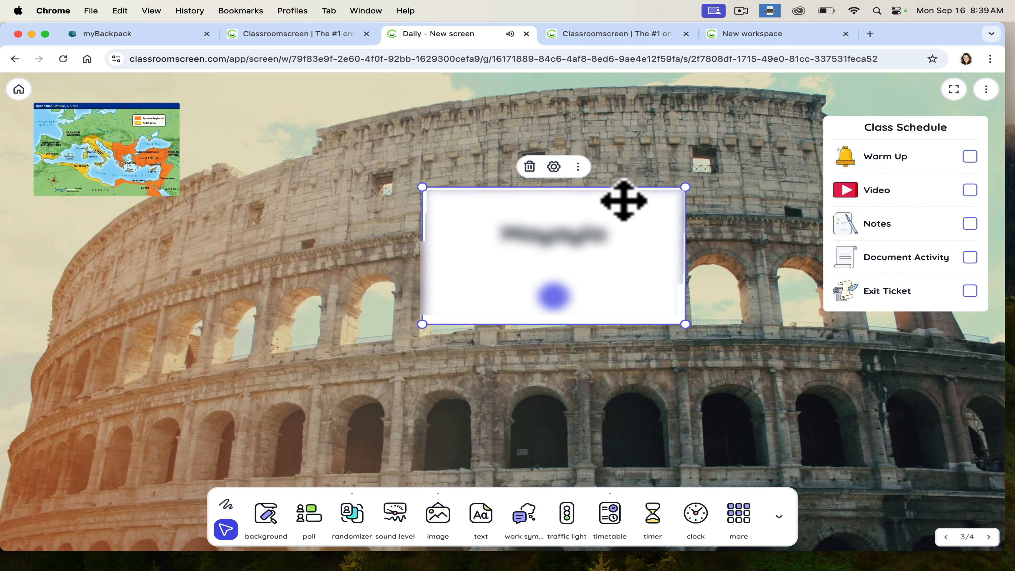
{"action": "left_click_drag", "start_coordinate": [546, 217], "coordinate": [541, 263]}
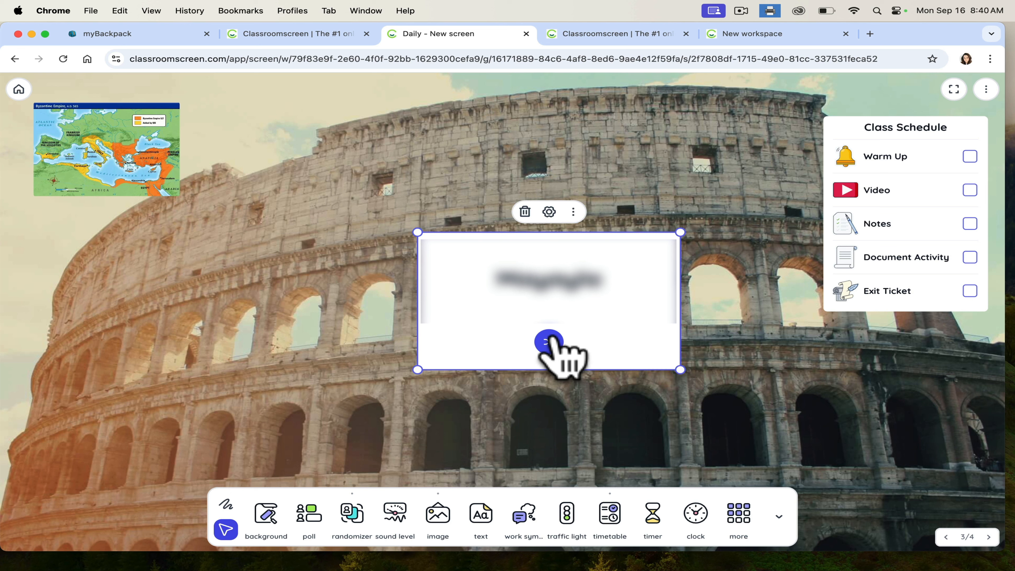
{"action": "left_click", "coordinate": [550, 340]}
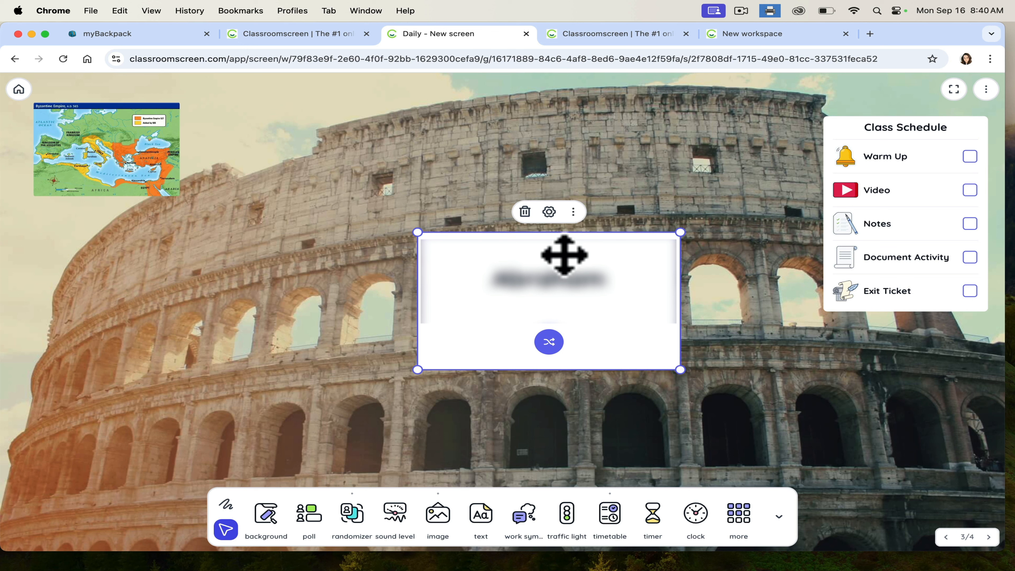
{"action": "left_click", "coordinate": [525, 211]}
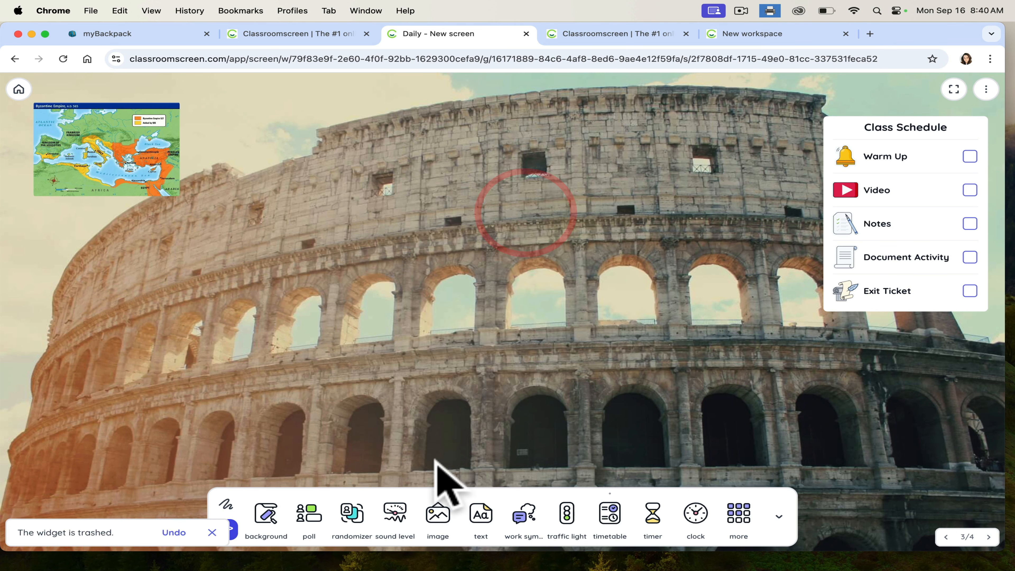
- Add a sound level widget, grant microphone access for this time only, place the widget beside the map, and delete it
{"action": "left_click", "coordinate": [384, 516]}
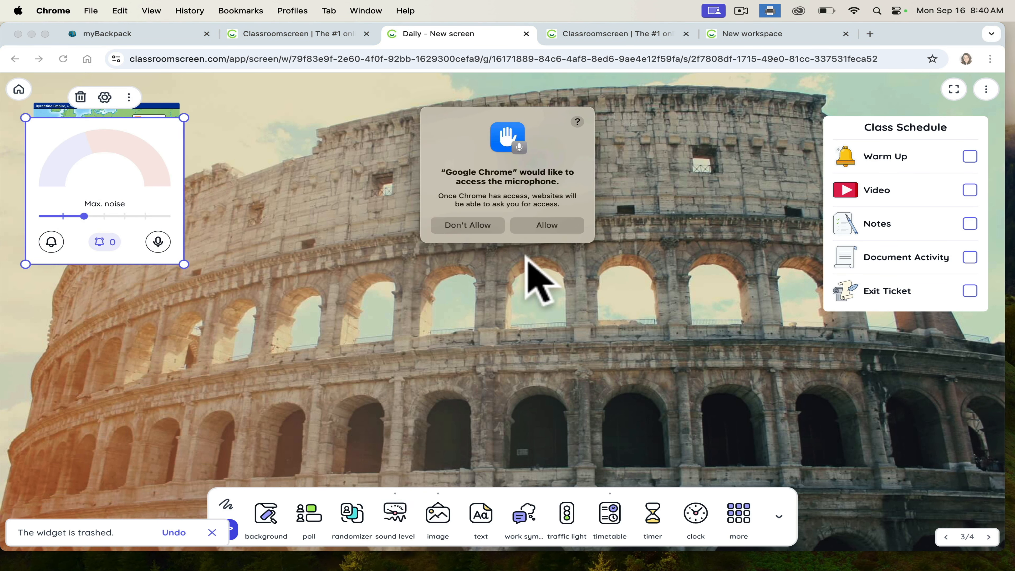
{"action": "left_click", "coordinate": [564, 226]}
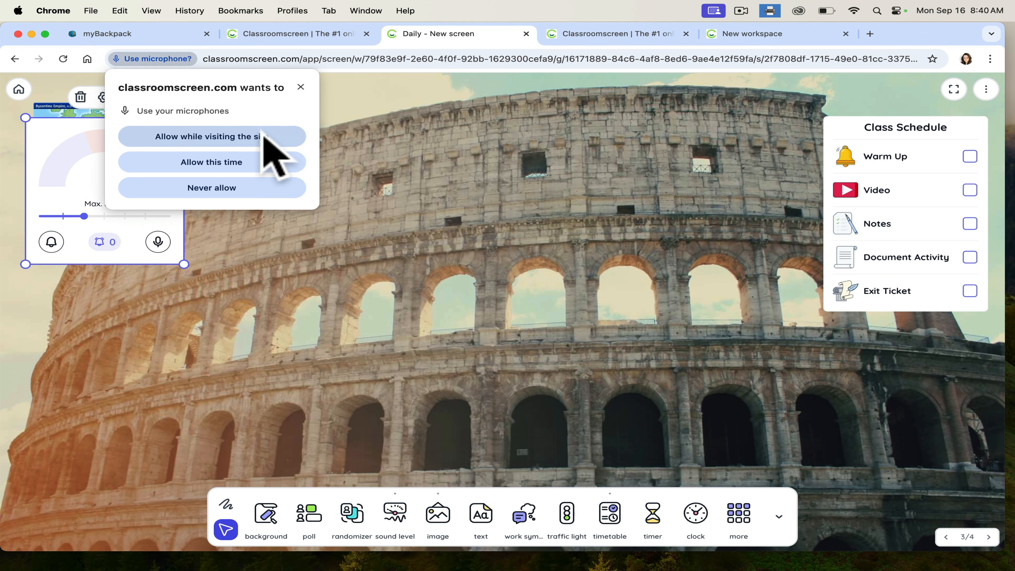
{"action": "left_click", "coordinate": [252, 162]}
{"action": "left_click_drag", "start_coordinate": [114, 160], "coordinate": [309, 152]}
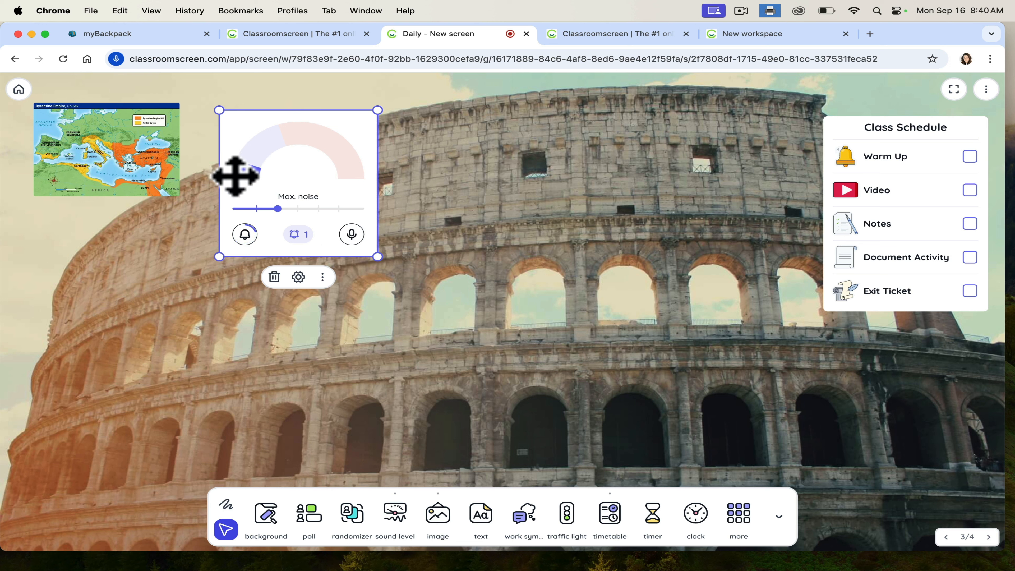
{"action": "left_click", "coordinate": [274, 277]}
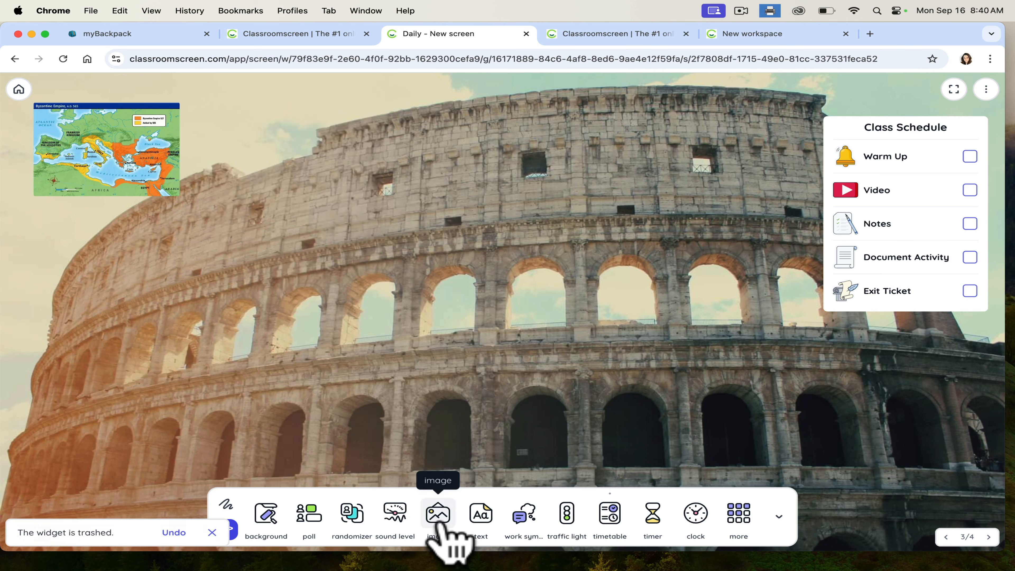
- Add a text widget, set its font to Lexend, show the bulleted and numbered list options, and delete the widget
{"action": "left_click", "coordinate": [482, 516]}
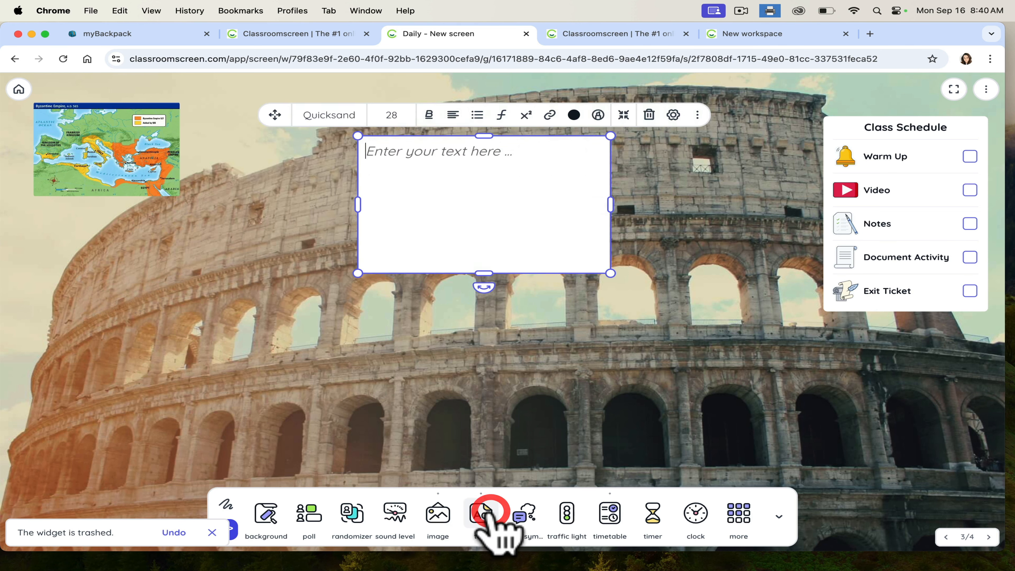
{"action": "left_click", "coordinate": [452, 221]}
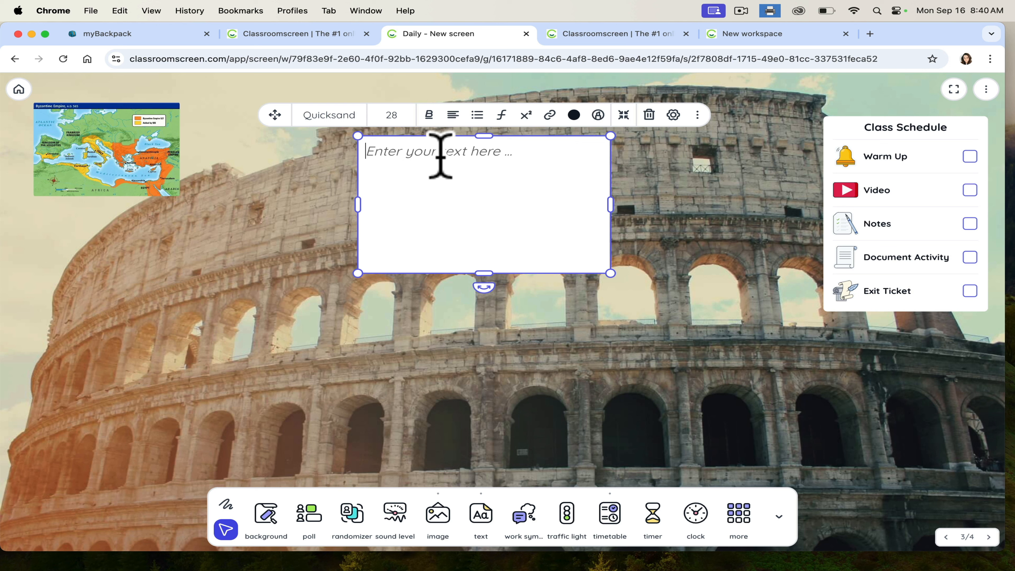
{"action": "left_click", "coordinate": [324, 115]}
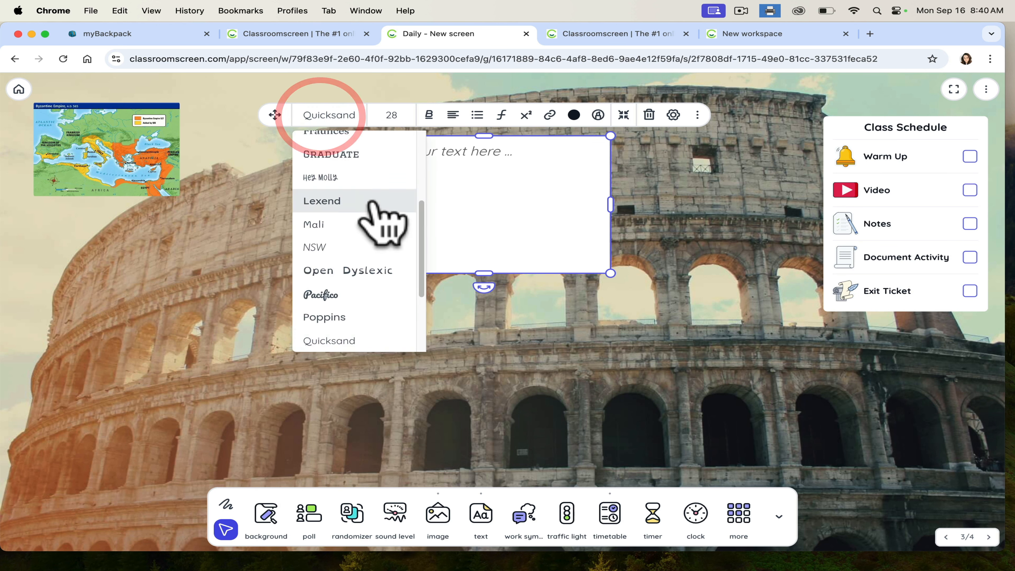
{"action": "left_click_drag", "start_coordinate": [419, 226], "coordinate": [418, 216]}
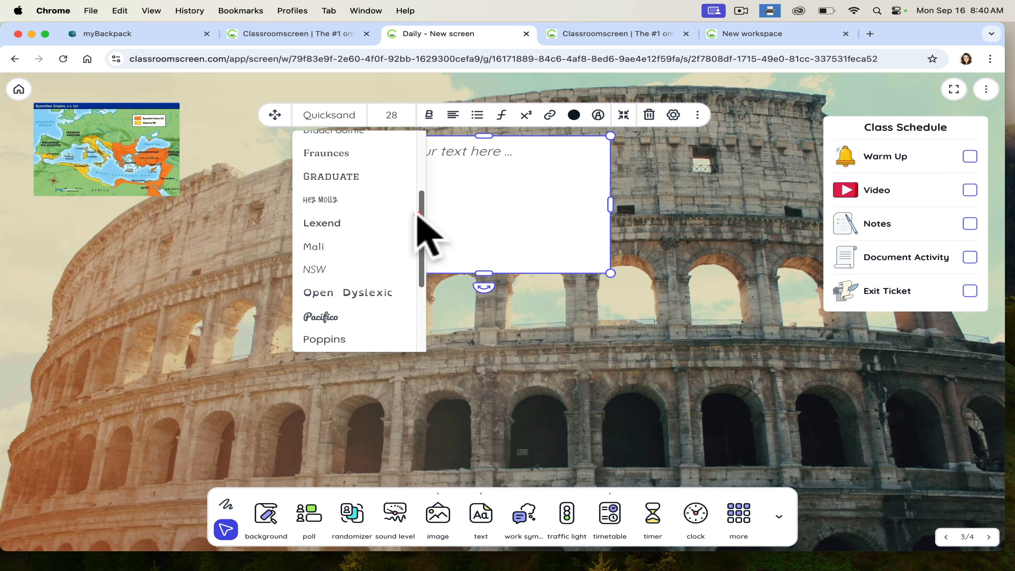
{"action": "left_click", "coordinate": [347, 224]}
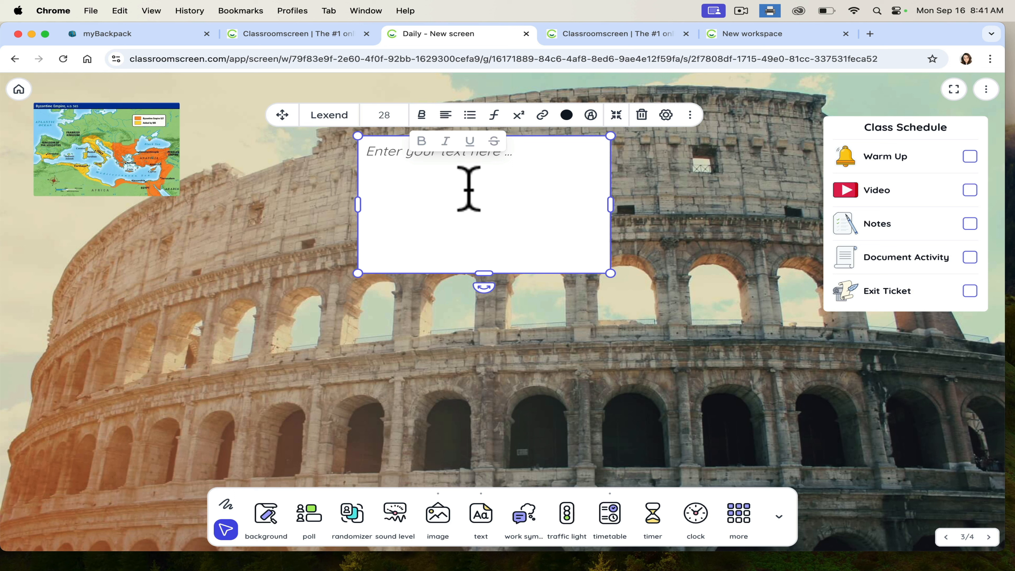
{"action": "left_click", "coordinate": [471, 116]}
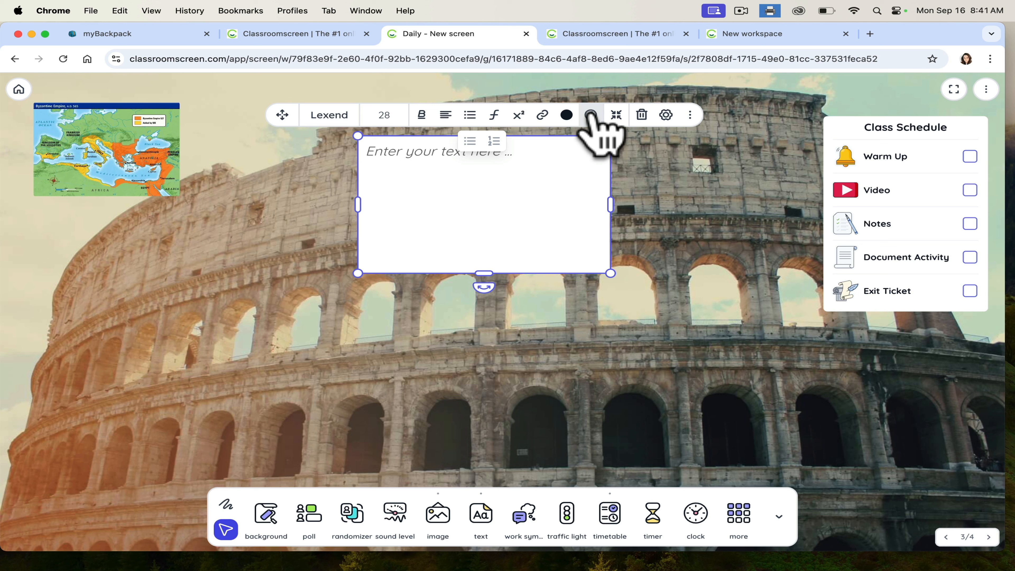
{"action": "left_click", "coordinate": [524, 214]}
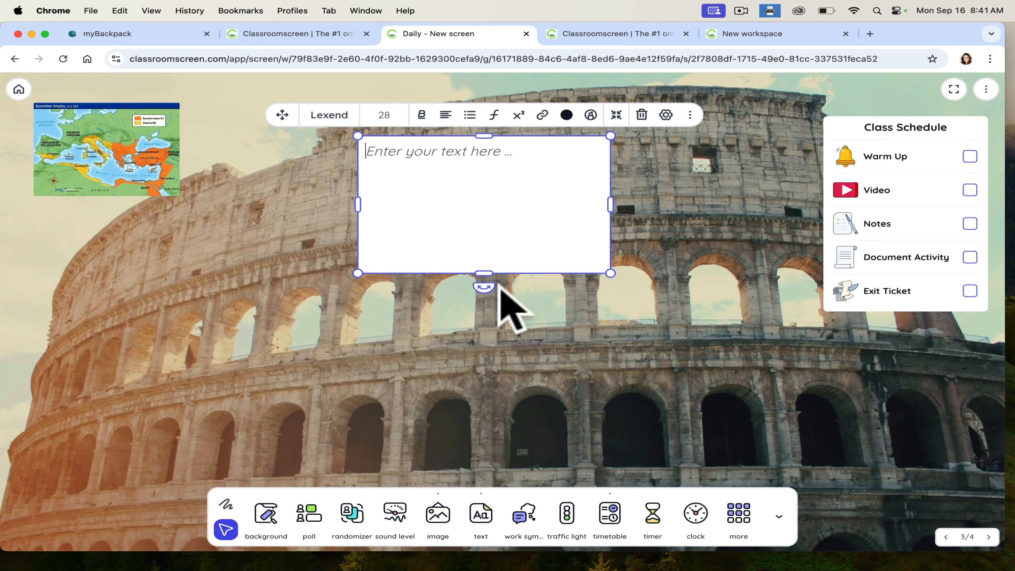
{"action": "left_click", "coordinate": [642, 115]}
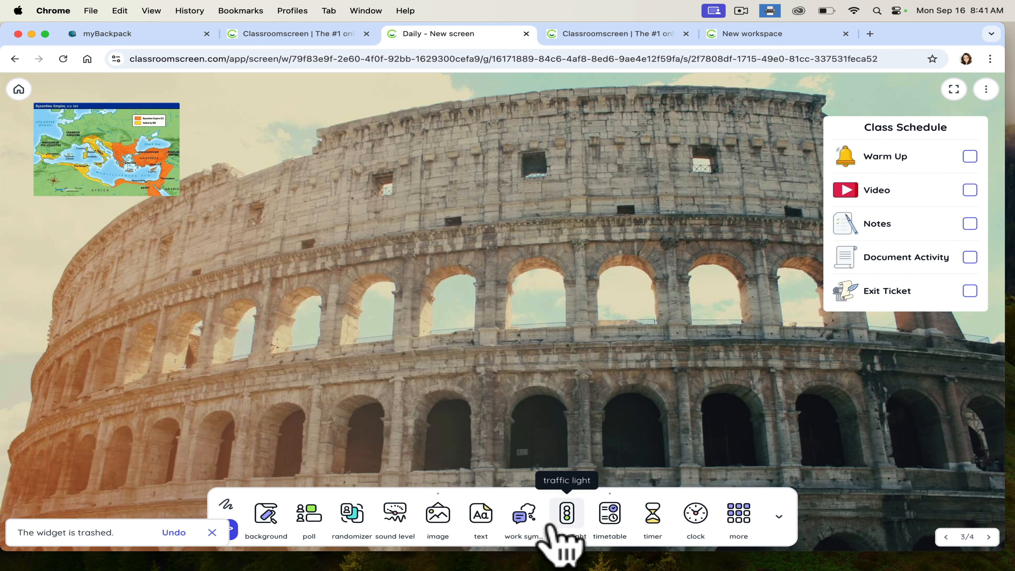
- Add a work symbols widget, switch through its symbols up to ask neighbor and work together, and delete the widget
{"action": "left_click", "coordinate": [525, 514]}
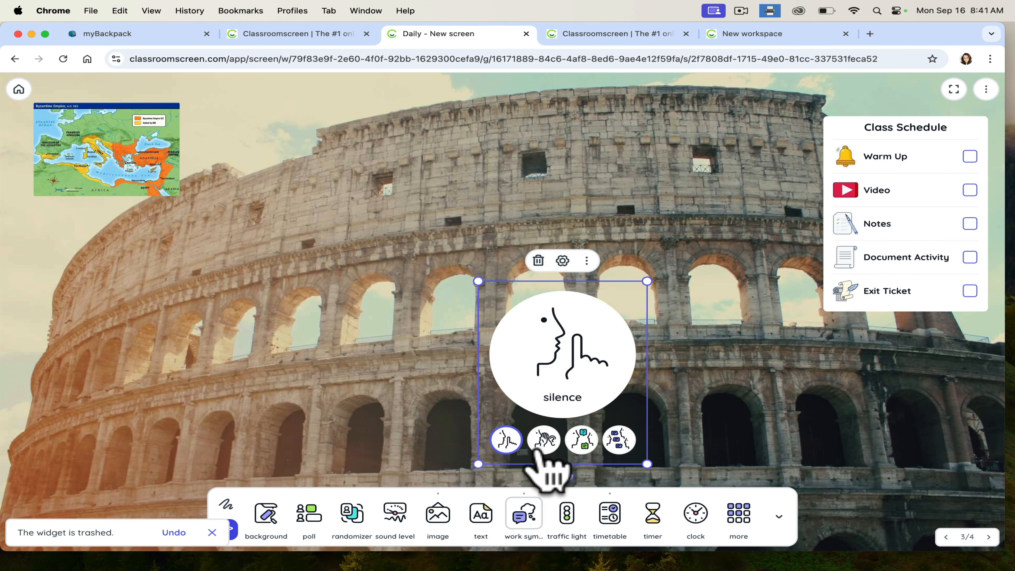
{"action": "left_click", "coordinate": [544, 440]}
{"action": "left_click", "coordinate": [581, 442]}
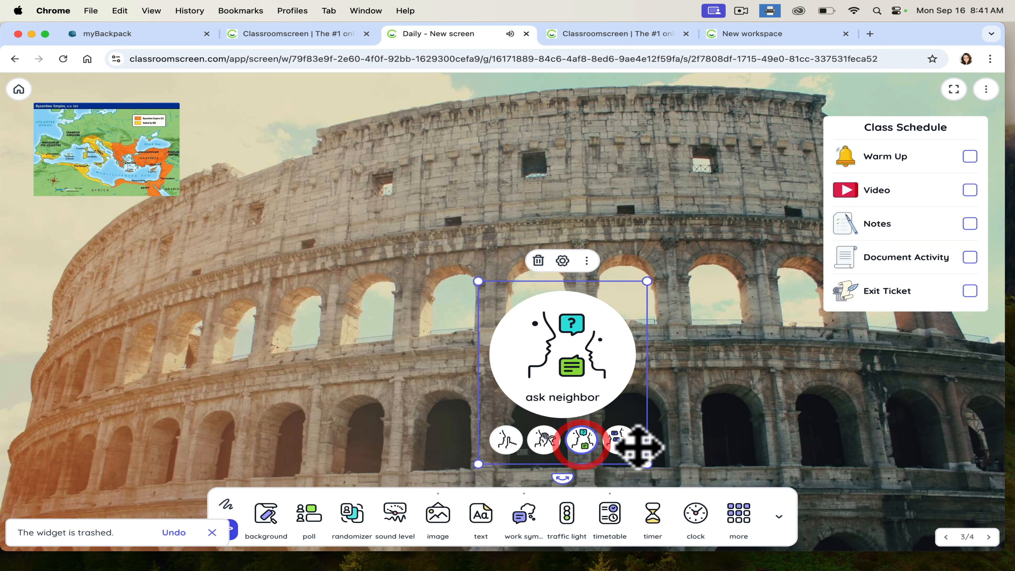
{"action": "left_click", "coordinate": [622, 444]}
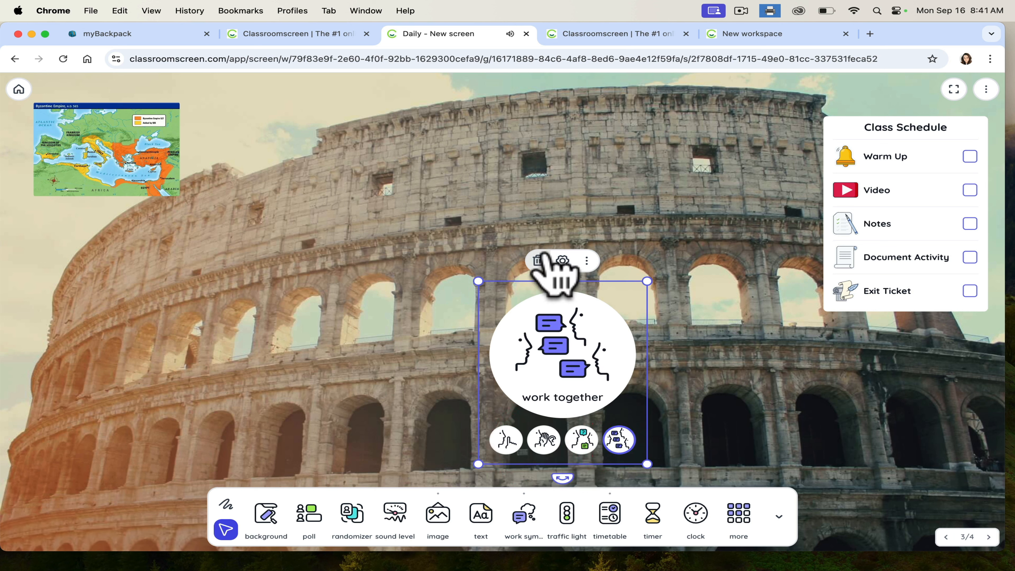
{"action": "left_click", "coordinate": [538, 260]}
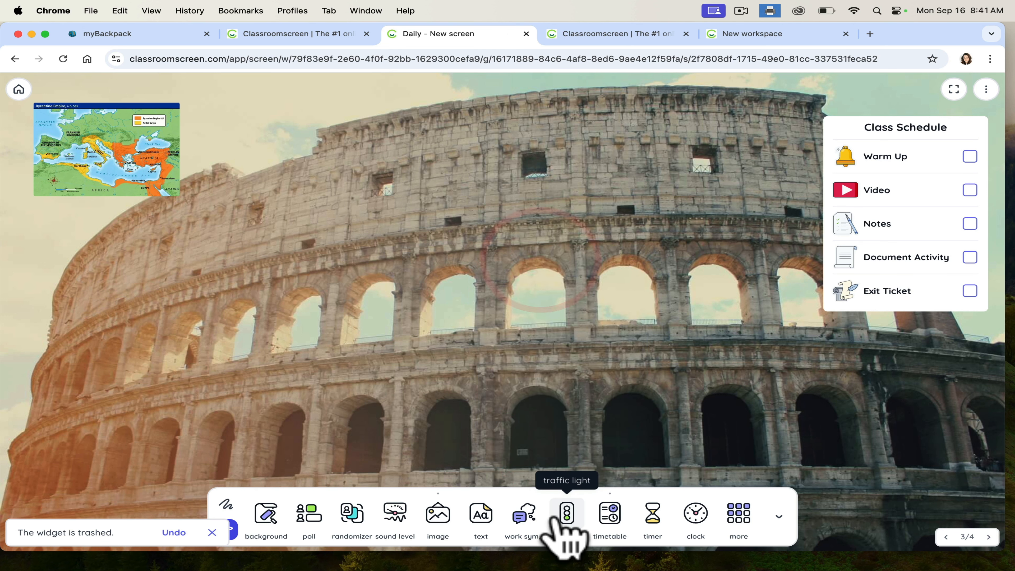
- Add a traffic light widget, light up red, yellow and green in turn, and delete the widget
{"action": "left_click", "coordinate": [566, 516]}
{"action": "left_click", "coordinate": [769, 200]}
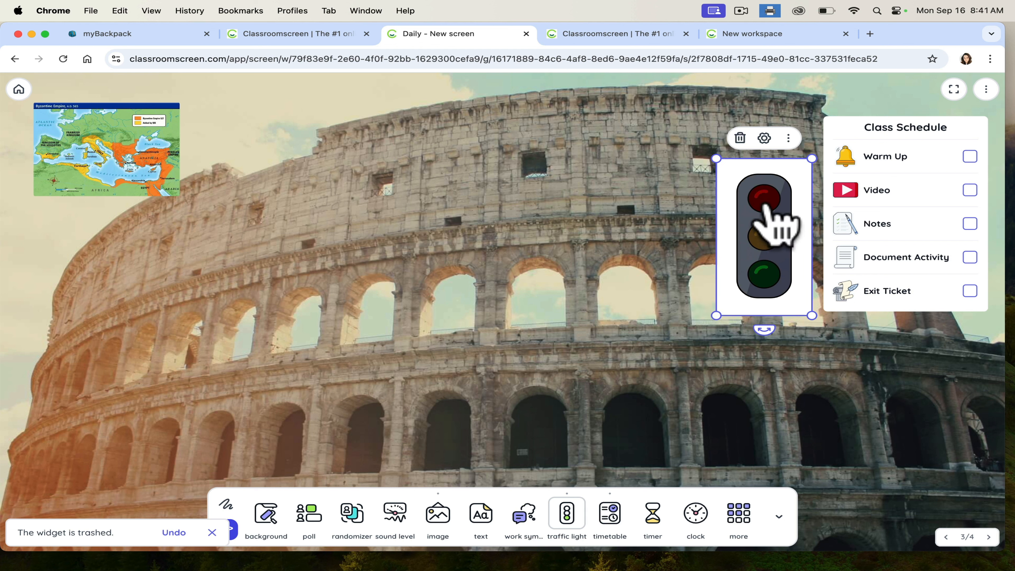
{"action": "left_click", "coordinate": [771, 242]}
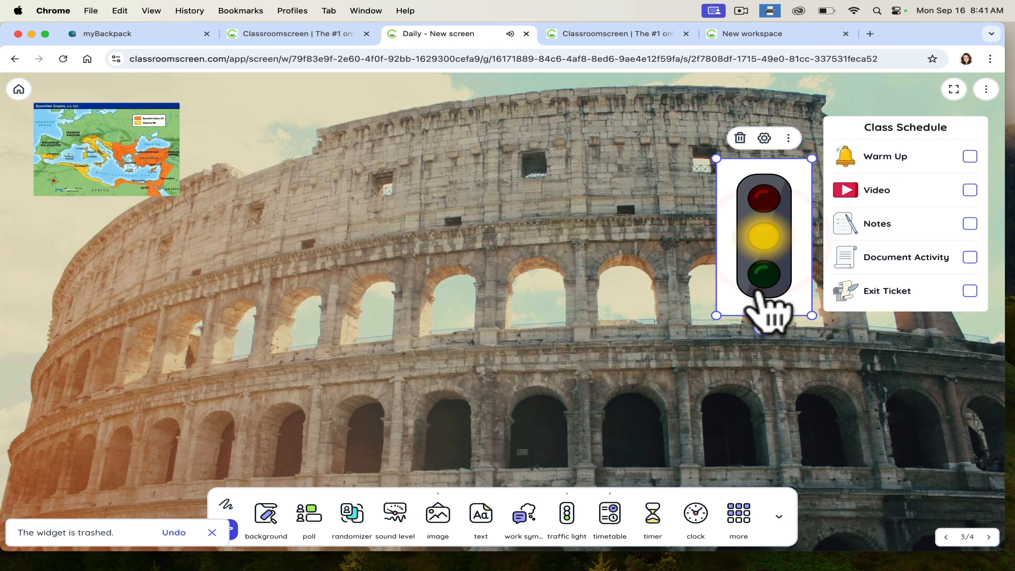
{"action": "left_click", "coordinate": [764, 278]}
{"action": "left_click", "coordinate": [741, 138]}
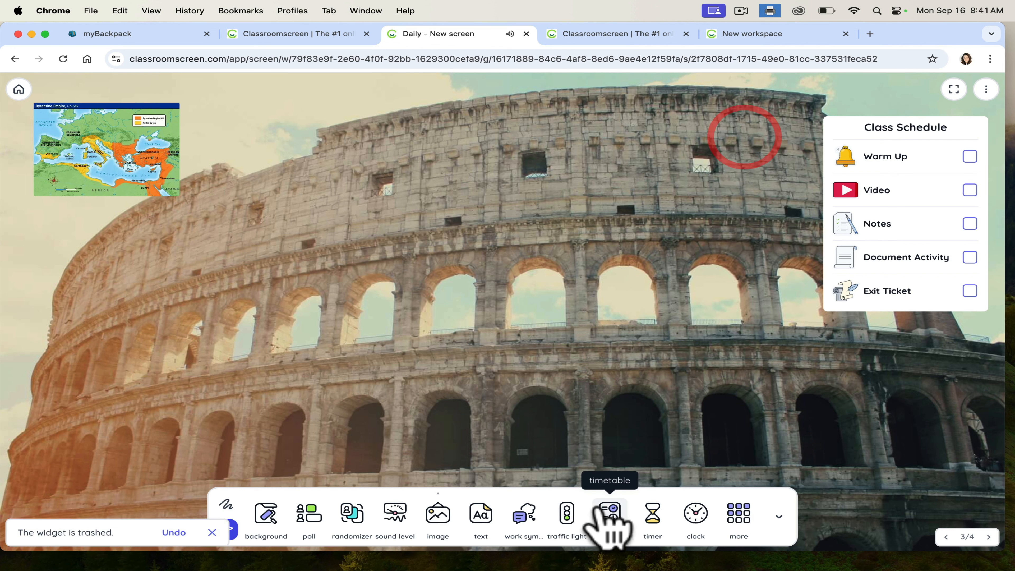
- Add a timetable widget with one blank checklist activity, show the pictogram library for its icon, and close the library and settings
{"action": "left_click", "coordinate": [596, 520]}
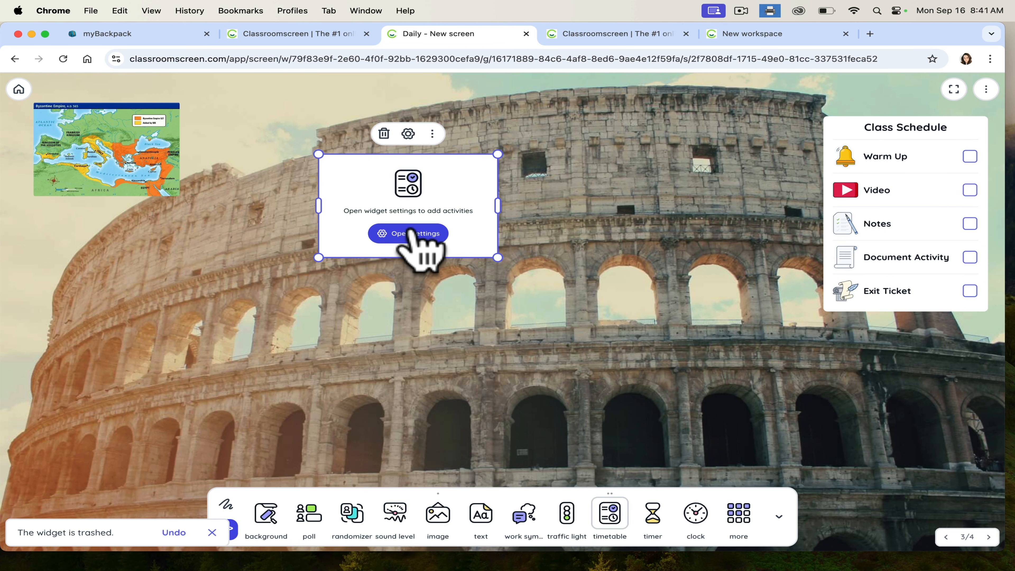
{"action": "left_click", "coordinate": [411, 235]}
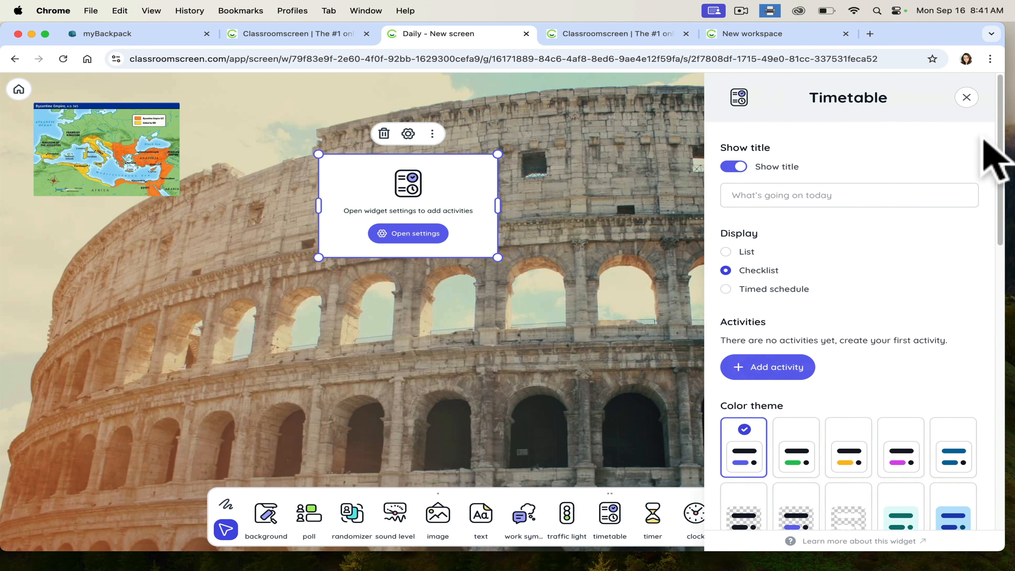
{"action": "left_click", "coordinate": [746, 200]}
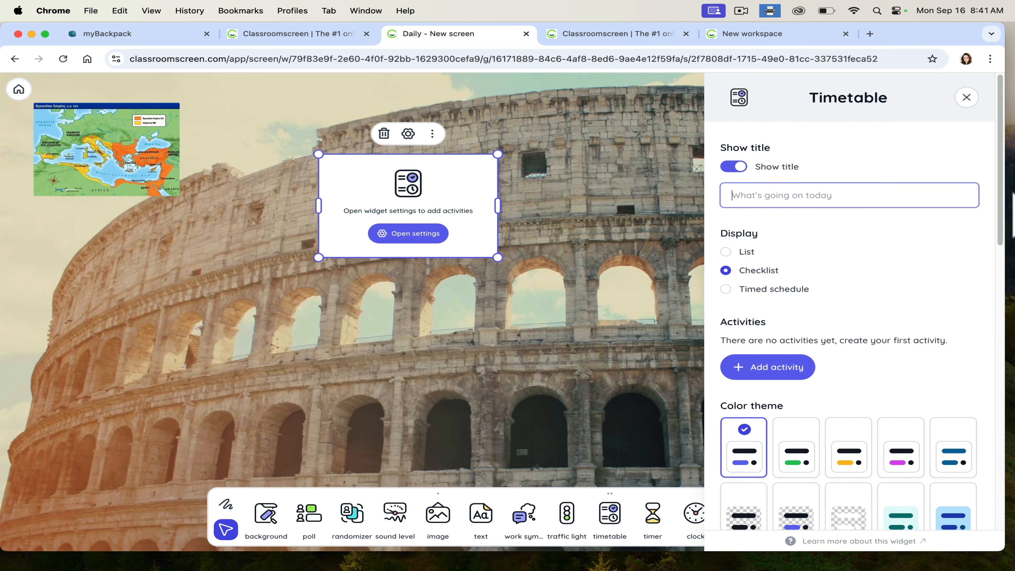
{"action": "scroll", "coordinate": [1004, 224], "scroll_direction": "down", "scroll_amount": 2}
{"action": "left_click", "coordinate": [769, 289]}
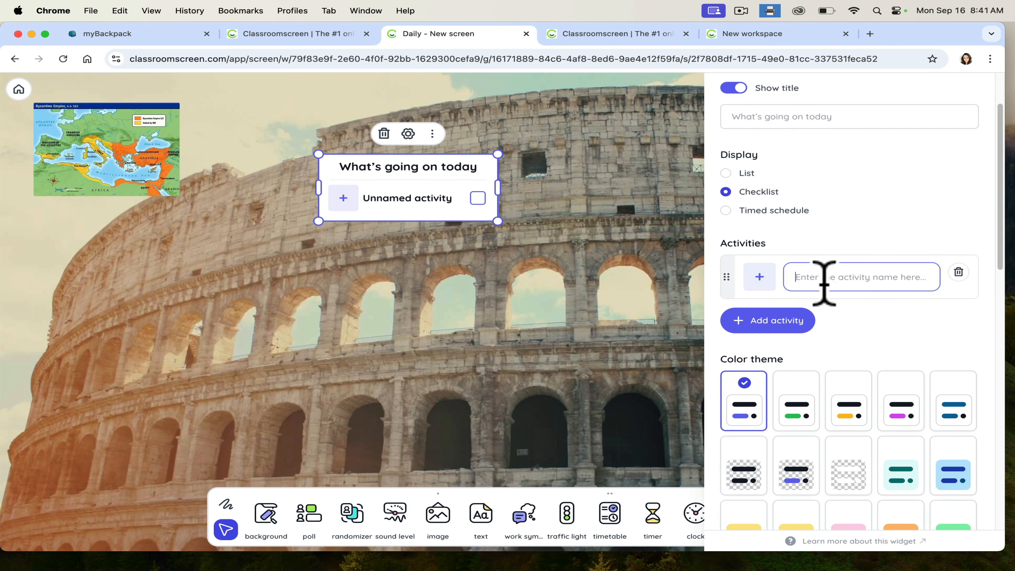
{"action": "left_click", "coordinate": [760, 277]}
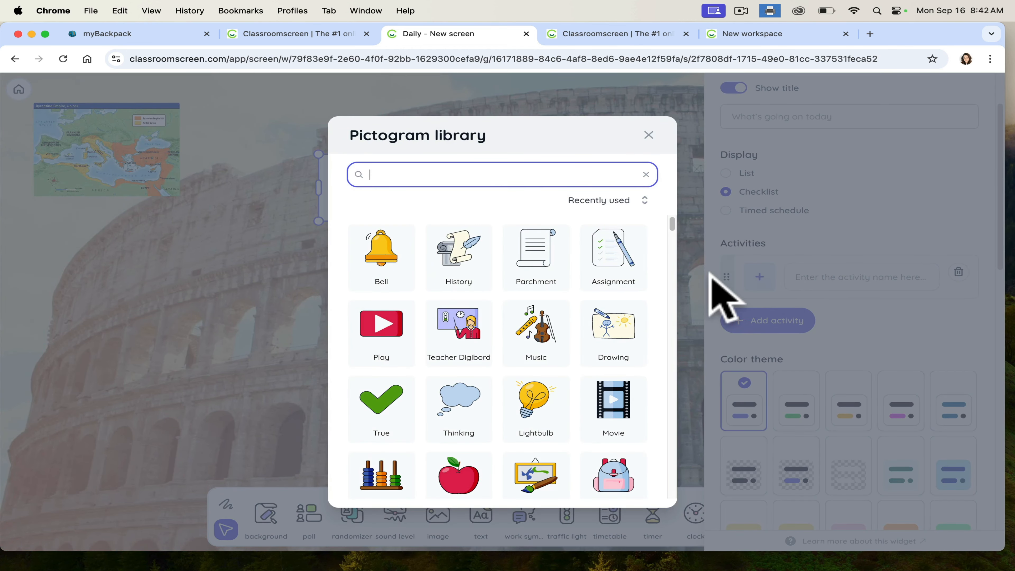
{"action": "left_click", "coordinate": [912, 206]}
{"action": "left_click", "coordinate": [654, 193]}
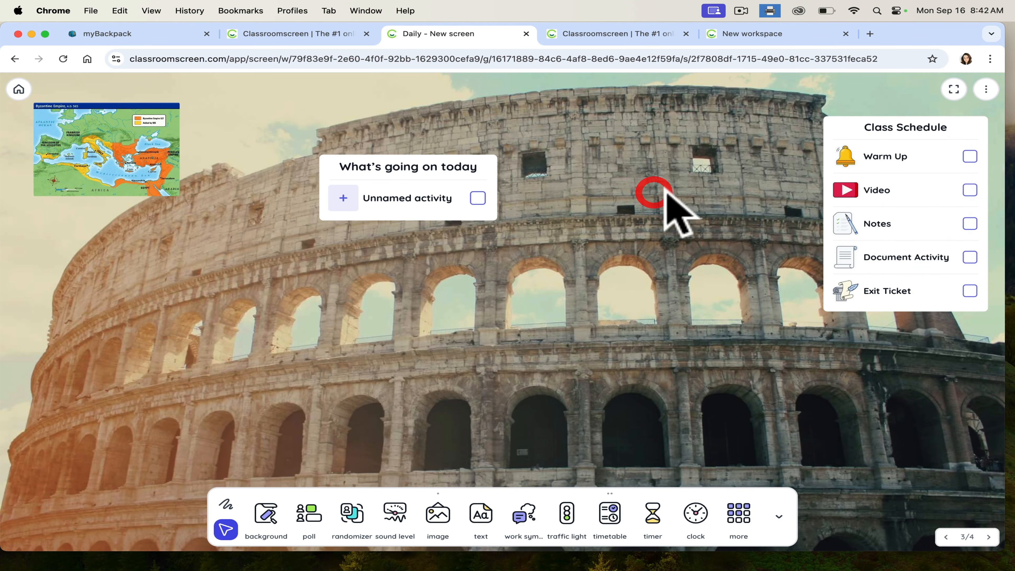
- Move the Class Schedule toward the centre, review the title, display and activity names in its settings, and close them
{"action": "left_click_drag", "start_coordinate": [927, 136], "coordinate": [738, 143]}
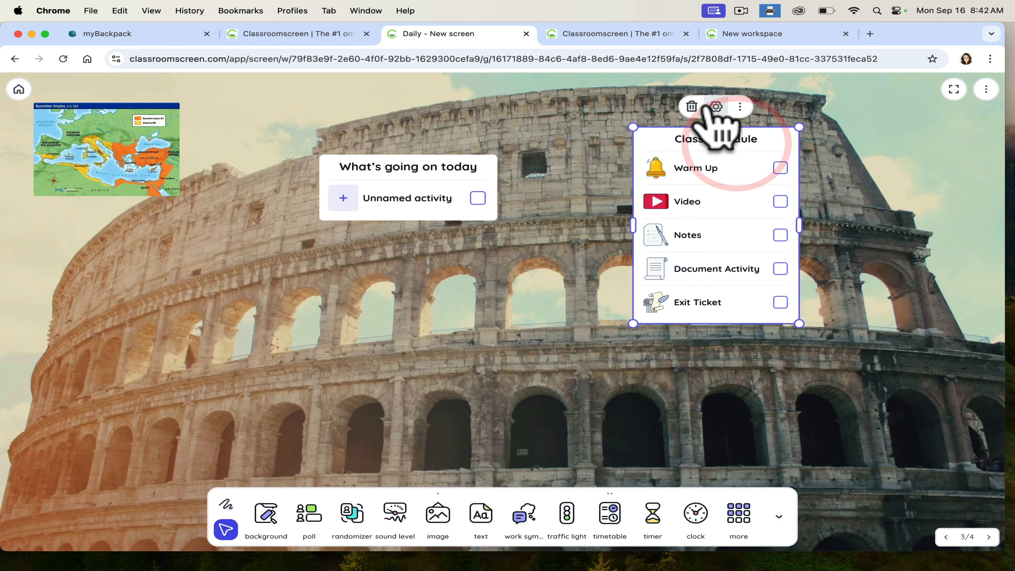
{"action": "left_click", "coordinate": [716, 107]}
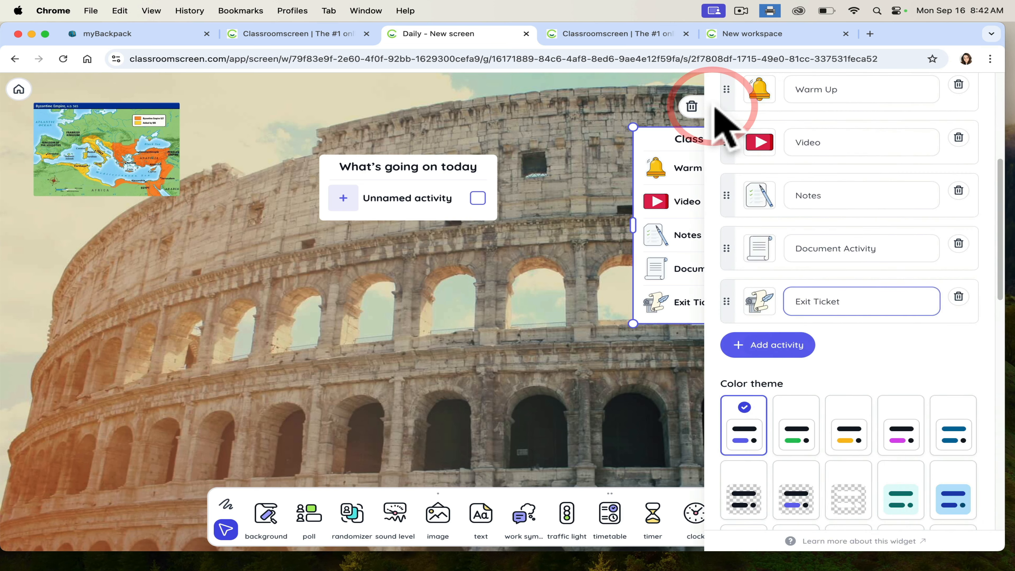
{"action": "left_click_drag", "start_coordinate": [1000, 212], "coordinate": [1000, 156]}
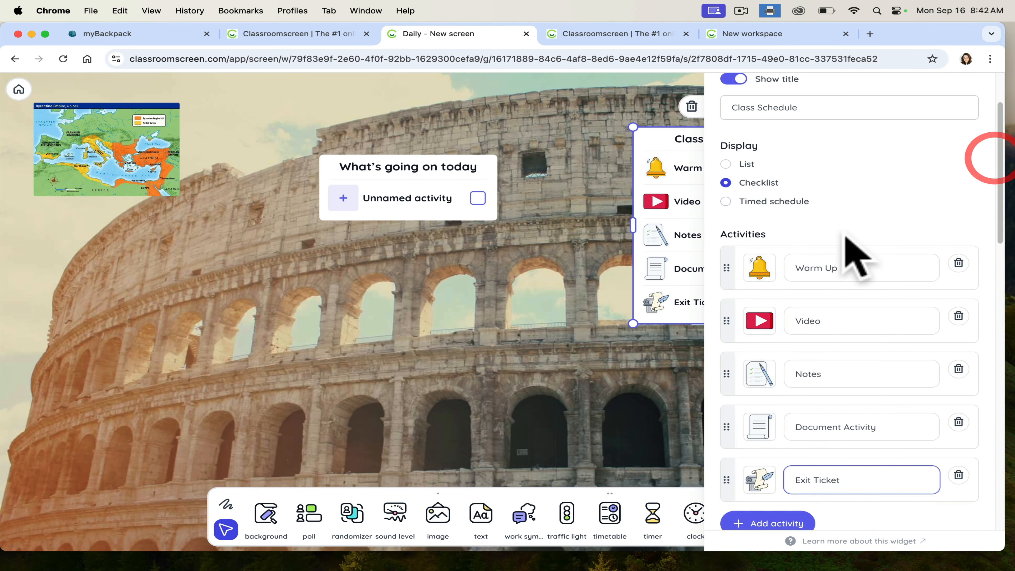
{"action": "left_click", "coordinate": [827, 431]}
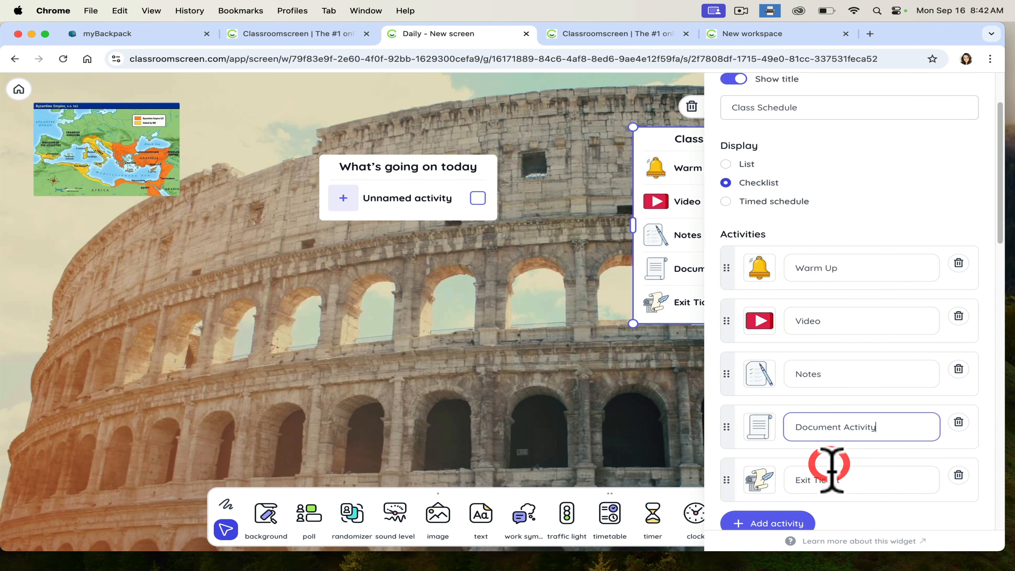
{"action": "left_click", "coordinate": [818, 266]}
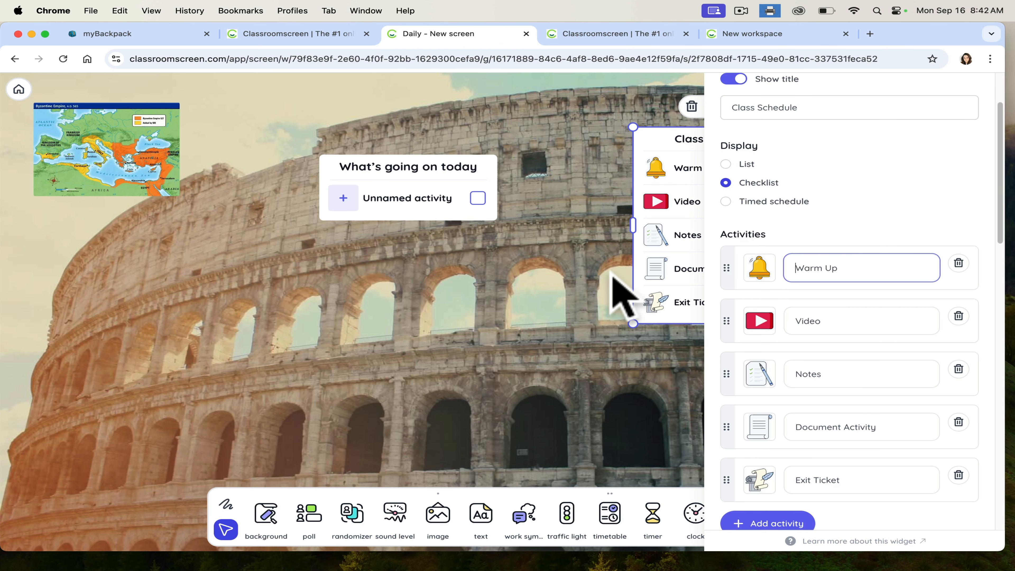
{"action": "left_click", "coordinate": [613, 280]}
- Return the Class Schedule to the right side of the background and tick off Warm Up, Video and Notes
{"action": "left_click_drag", "start_coordinate": [748, 141], "coordinate": [932, 158]}
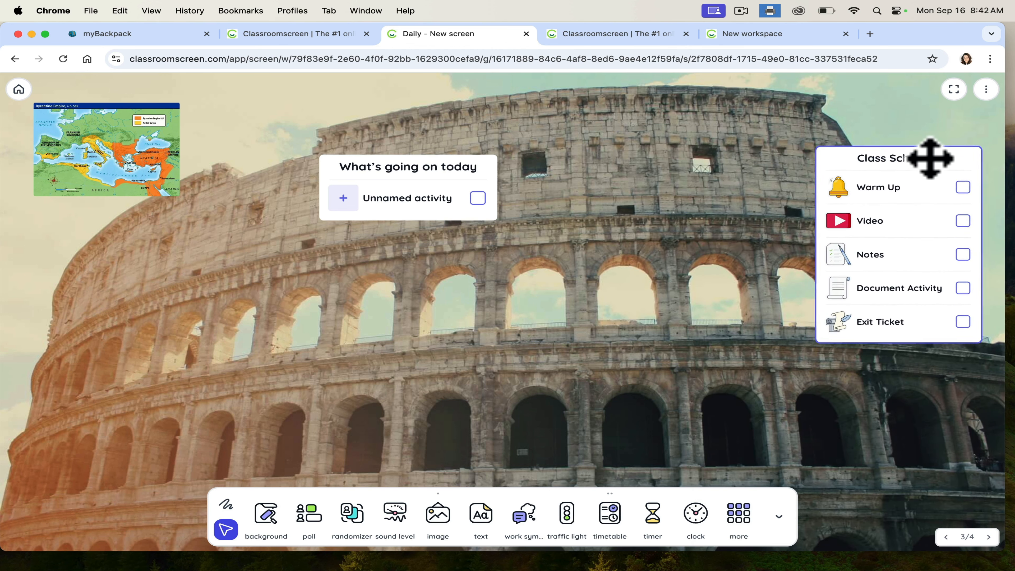
{"action": "left_click", "coordinate": [965, 178]}
{"action": "left_click", "coordinate": [966, 211]}
{"action": "left_click", "coordinate": [965, 245]}
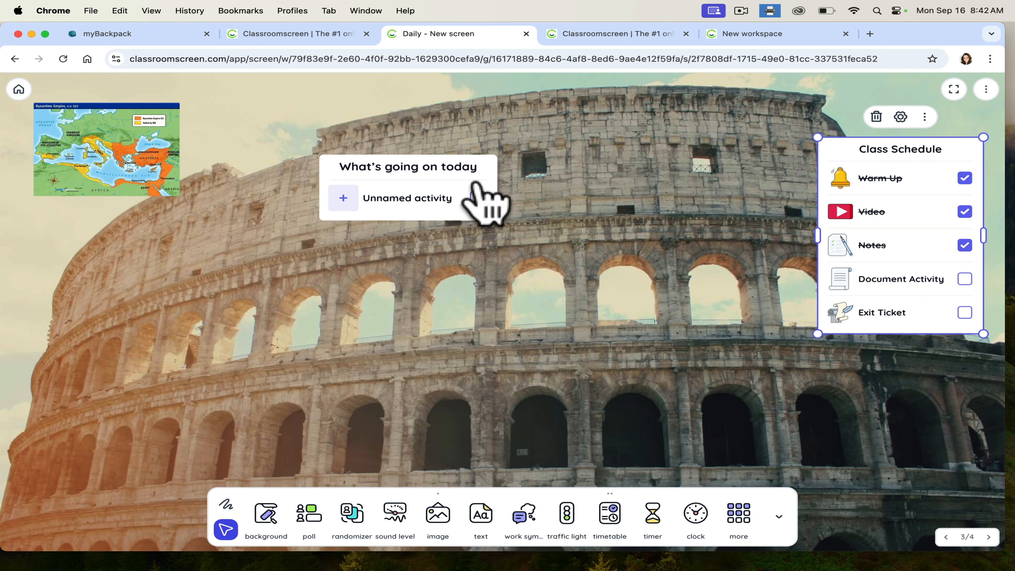
- Delete the "What's going on today" timetable widget
{"action": "left_click", "coordinate": [396, 166]}
{"action": "left_click", "coordinate": [383, 134]}
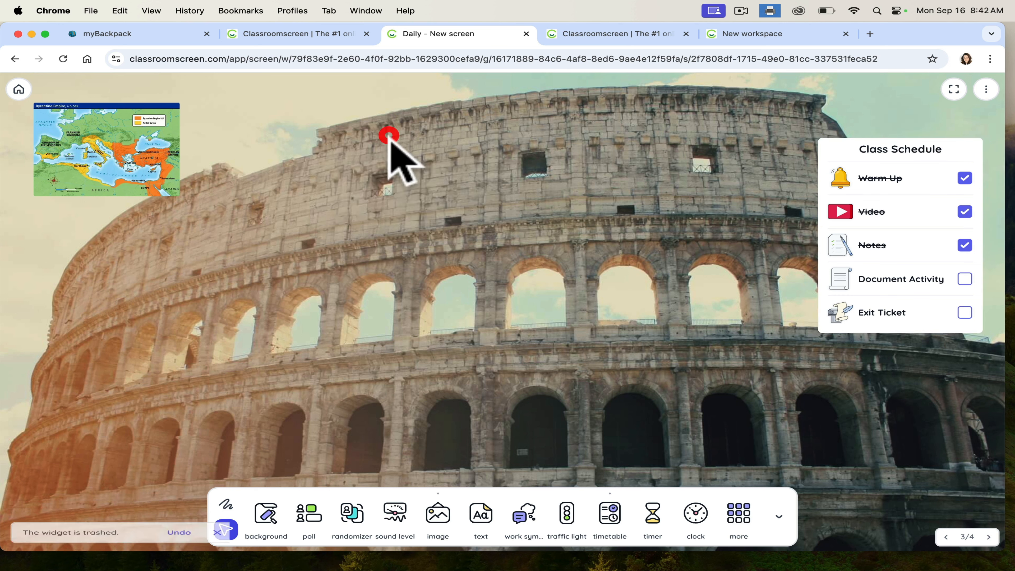
- Add a timer widget, move it off the Class Schedule to the centre of the background, and set it to 05:00
{"action": "left_click", "coordinate": [642, 516]}
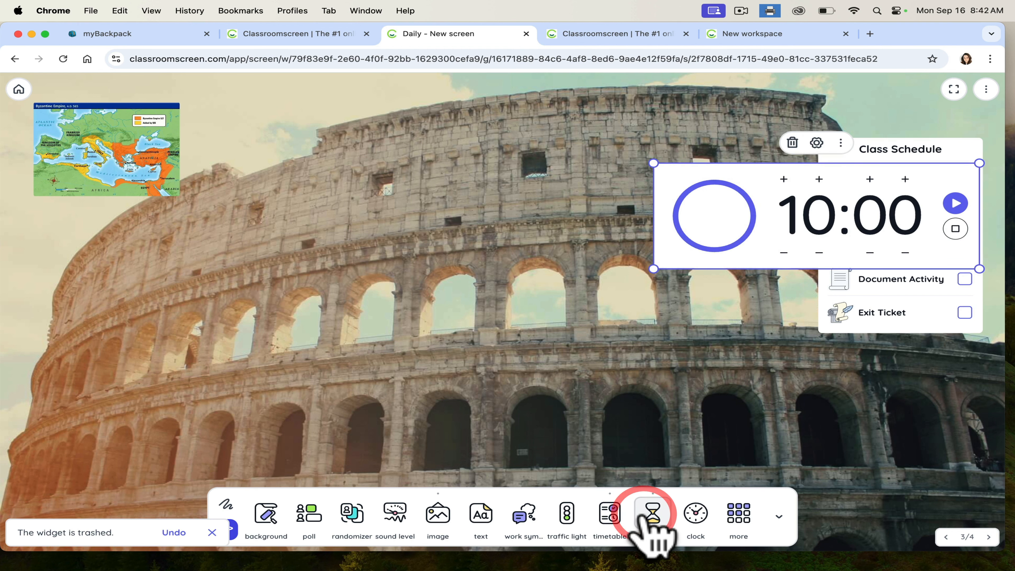
{"action": "left_click_drag", "start_coordinate": [769, 216], "coordinate": [432, 209]}
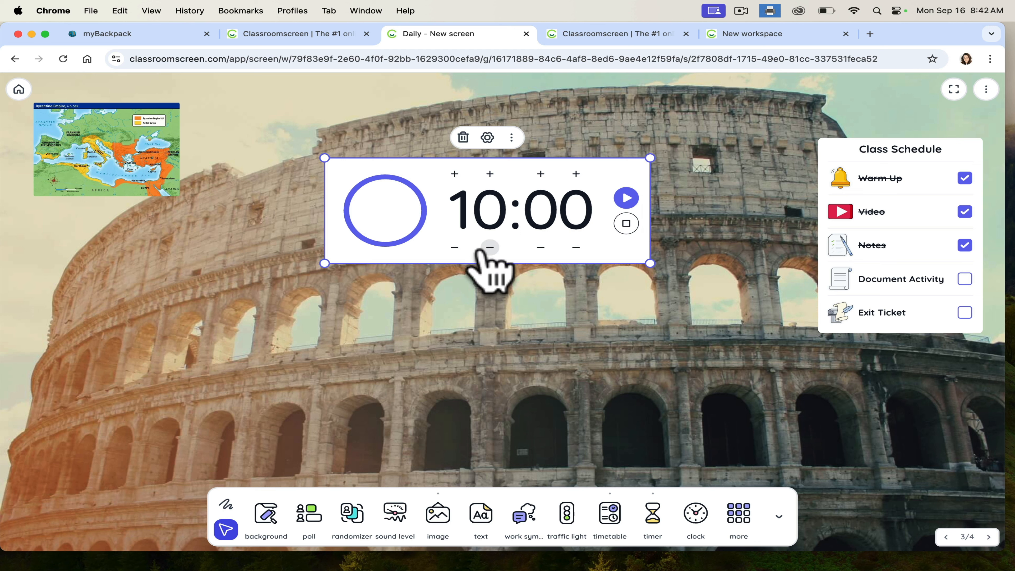
{"action": "left_click", "coordinate": [455, 246]}
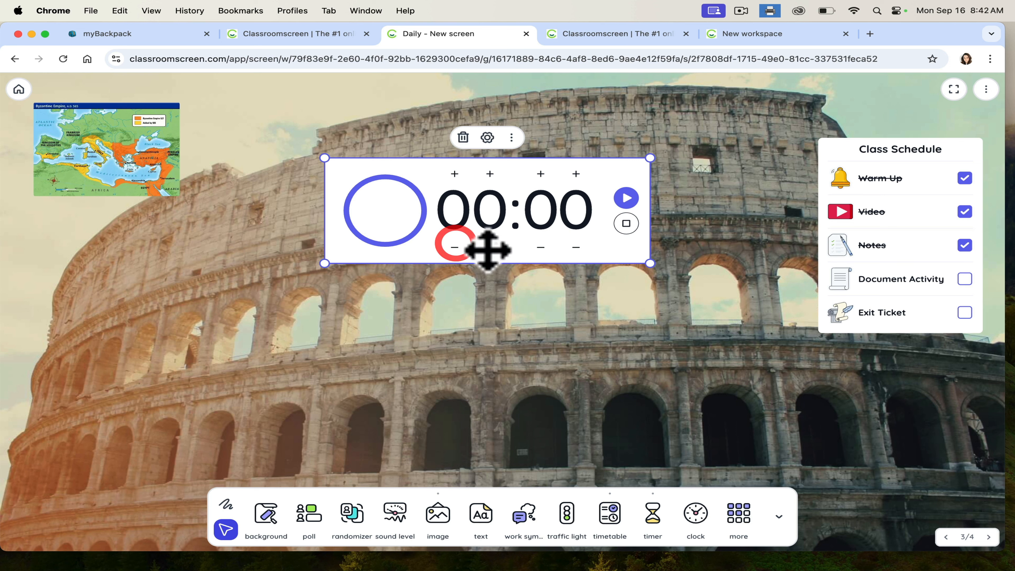
{"action": "left_click", "coordinate": [488, 248]}
{"action": "left_click", "coordinate": [492, 174]}
{"action": "left_click", "coordinate": [492, 174]}
{"action": "left_click", "coordinate": [492, 174]}
{"action": "left_click", "coordinate": [492, 174]}
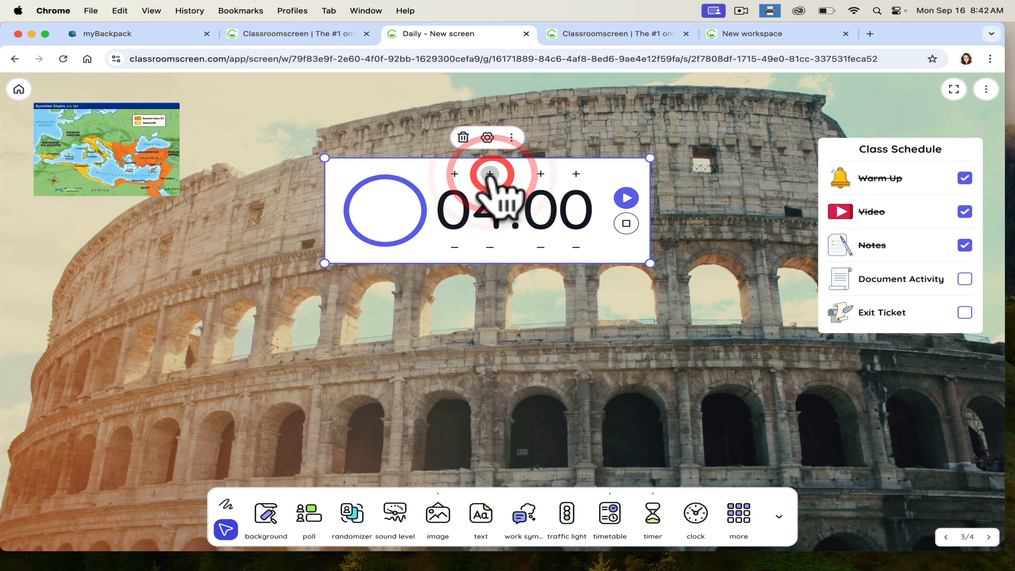
{"action": "left_click", "coordinate": [492, 174]}
- Start the five-minute countdown to demonstrate it and delete the timer widget
{"action": "left_click", "coordinate": [626, 197]}
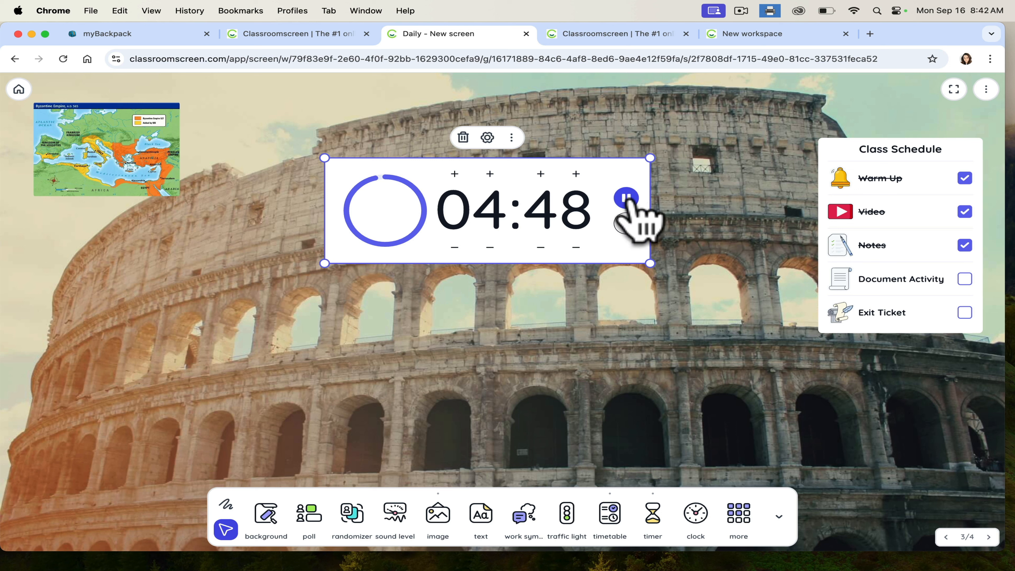
{"action": "left_click", "coordinate": [464, 138]}
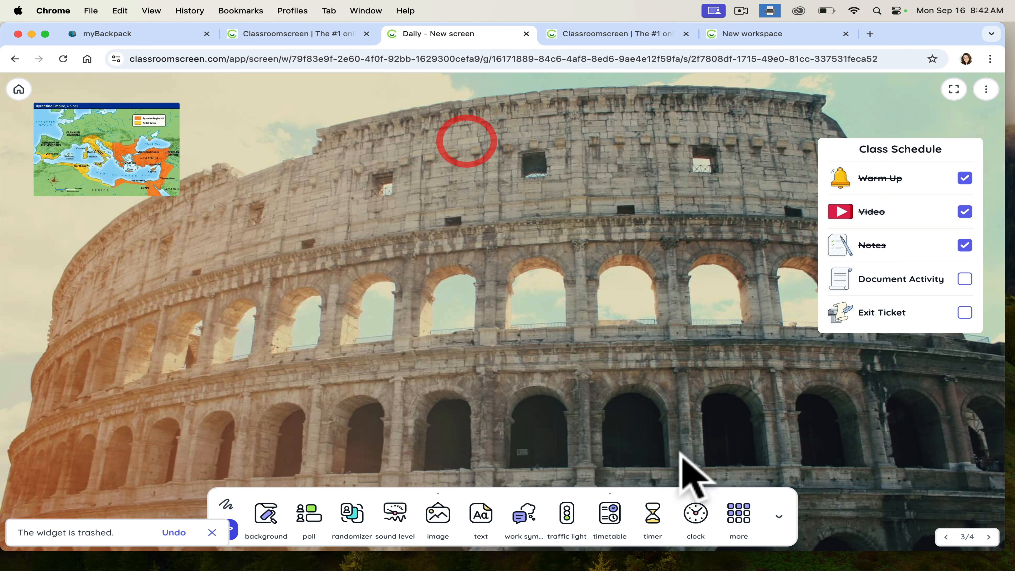
- Add a clock widget and place it directly below the Byzantine Empire map
{"action": "left_click", "coordinate": [695, 516]}
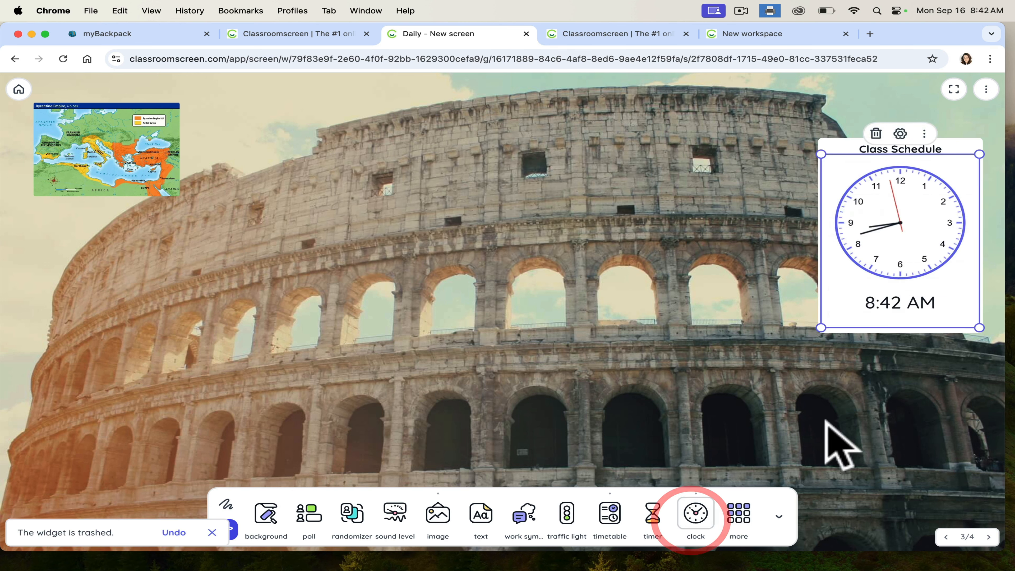
{"action": "left_click_drag", "start_coordinate": [907, 249], "coordinate": [112, 302]}
- Add a calendar widget, place it beside the clock and map, and narrow it to the single-date display
{"action": "left_click", "coordinate": [738, 516]}
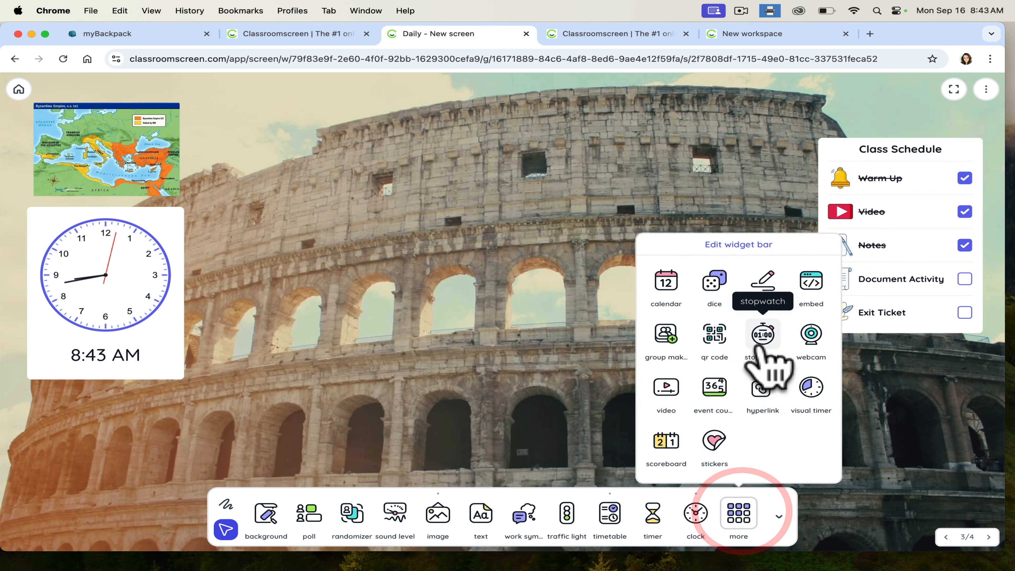
{"action": "left_click", "coordinate": [664, 284]}
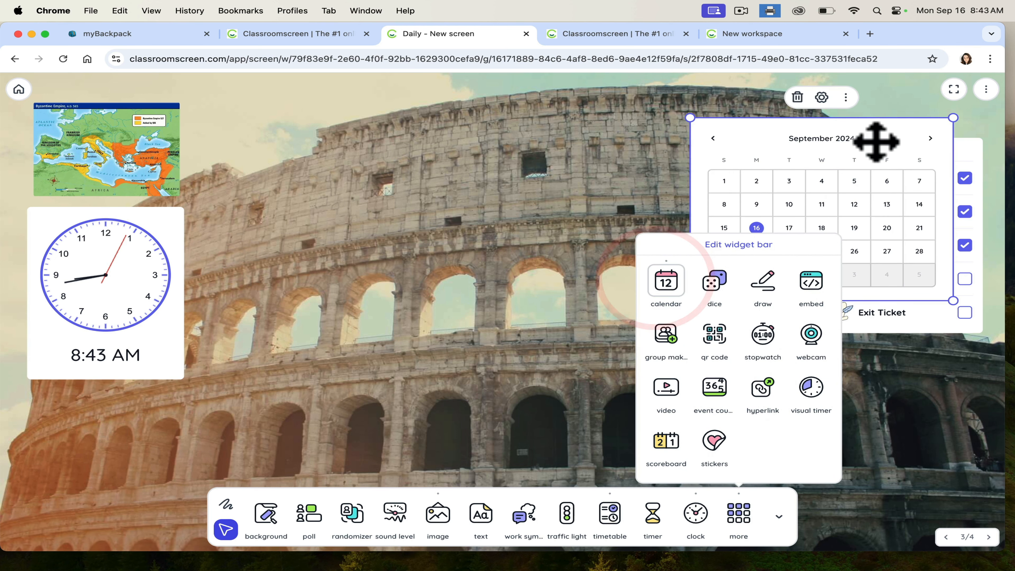
{"action": "left_click_drag", "start_coordinate": [874, 141], "coordinate": [421, 127]}
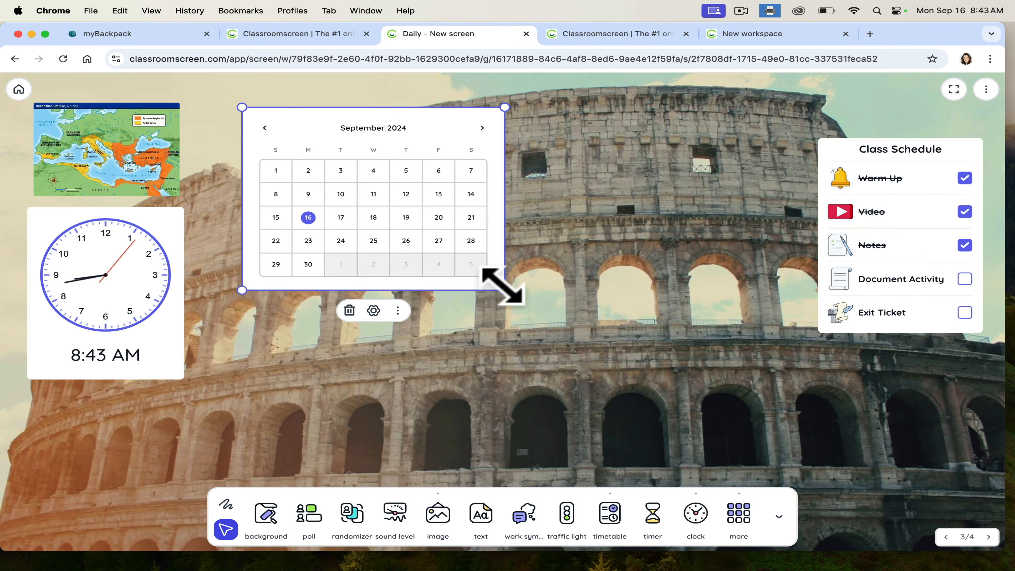
{"action": "left_click_drag", "start_coordinate": [493, 287], "coordinate": [388, 286]}
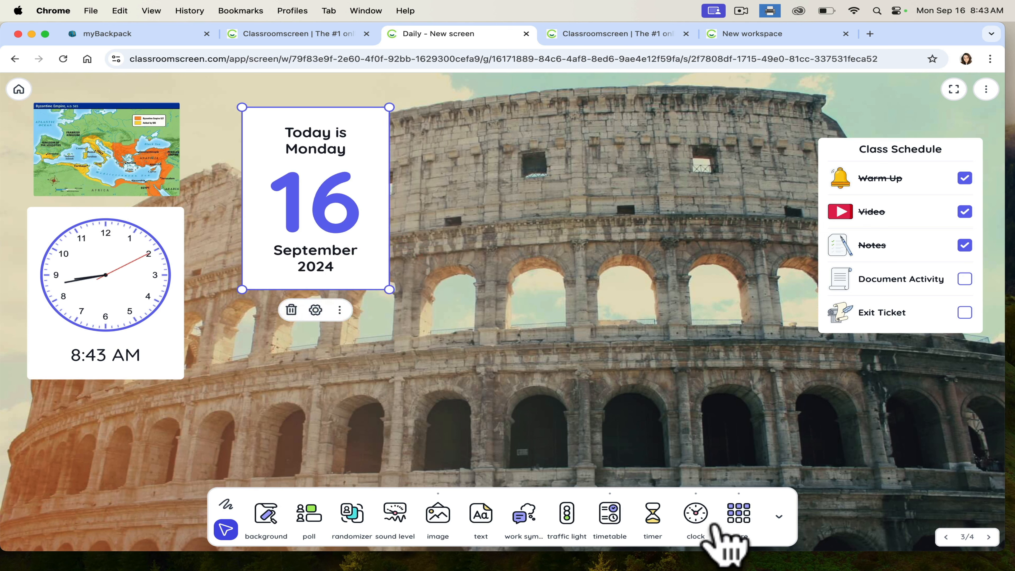
- Add a dice widget, move it between the calendar and the Class Schedule, and roll the die
{"action": "left_click", "coordinate": [744, 524]}
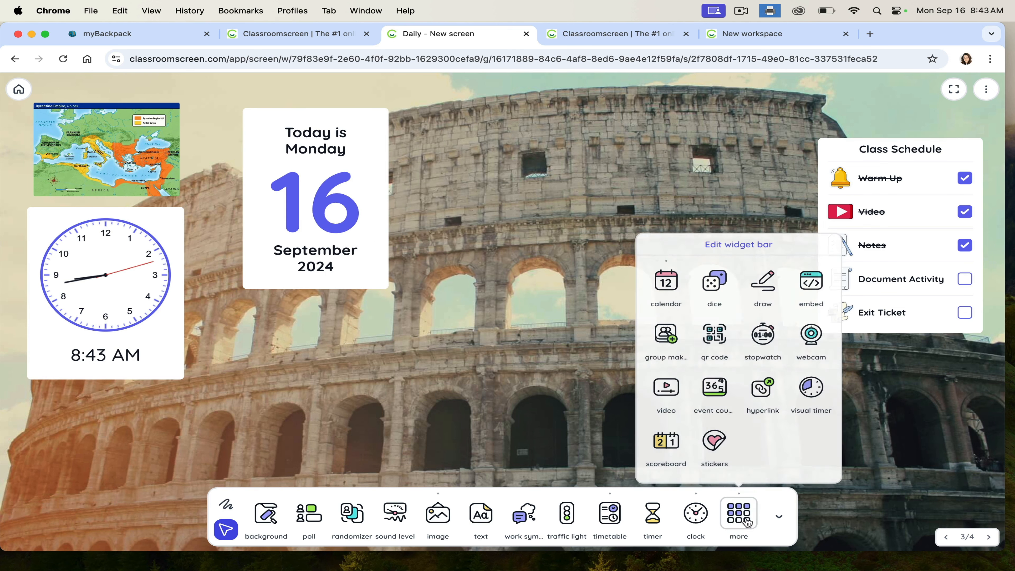
{"action": "left_click", "coordinate": [713, 284]}
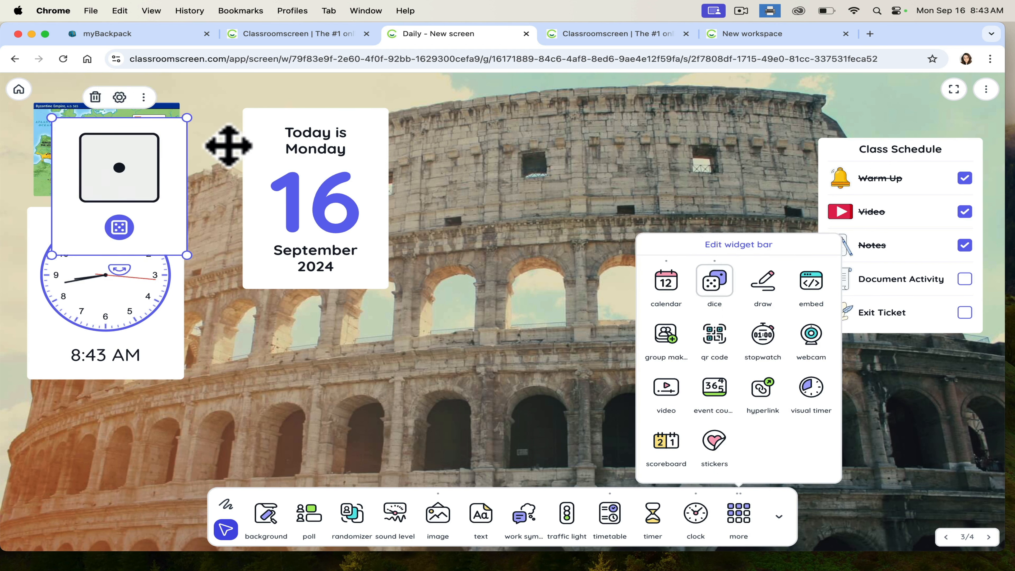
{"action": "left_click_drag", "start_coordinate": [227, 145], "coordinate": [608, 153]}
{"action": "left_click", "coordinate": [613, 216]}
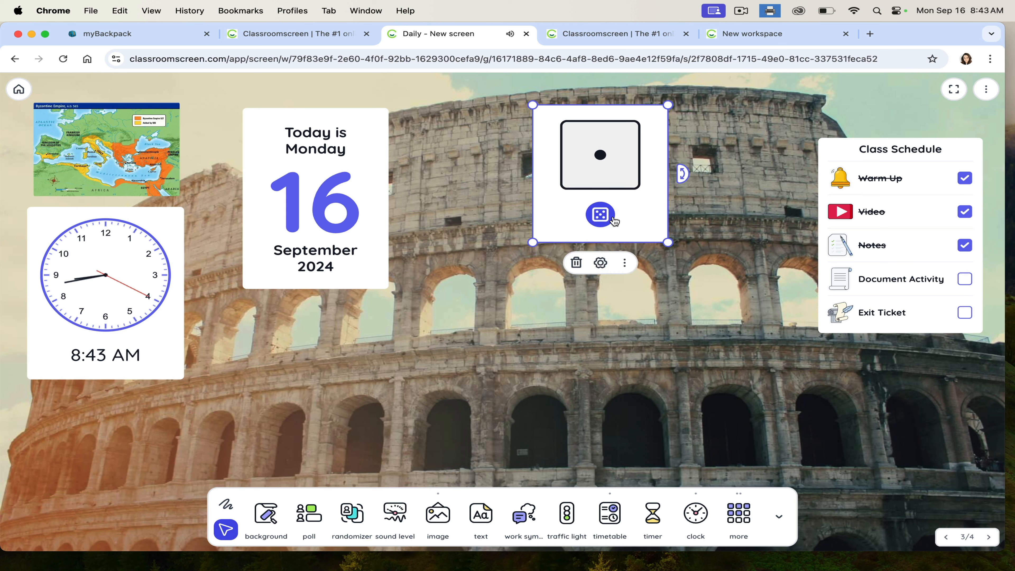
- Delete the dice widget and the calendar widget from the screen
{"action": "left_click", "coordinate": [577, 262]}
{"action": "left_click", "coordinate": [343, 172]}
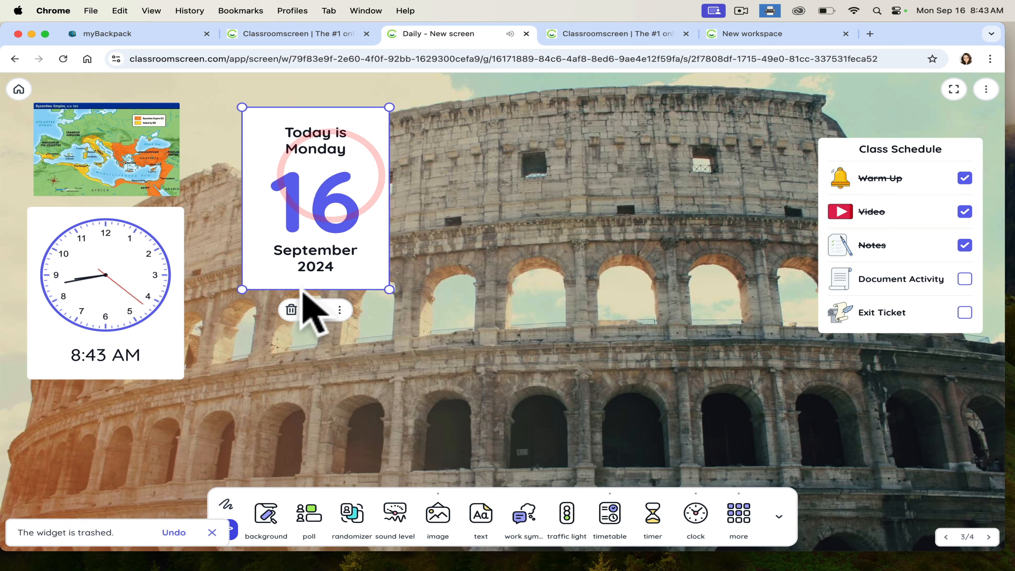
{"action": "left_click", "coordinate": [291, 309]}
- Add a draw widget and scribble a looping black freehand line on its canvas
{"action": "left_click", "coordinate": [739, 516]}
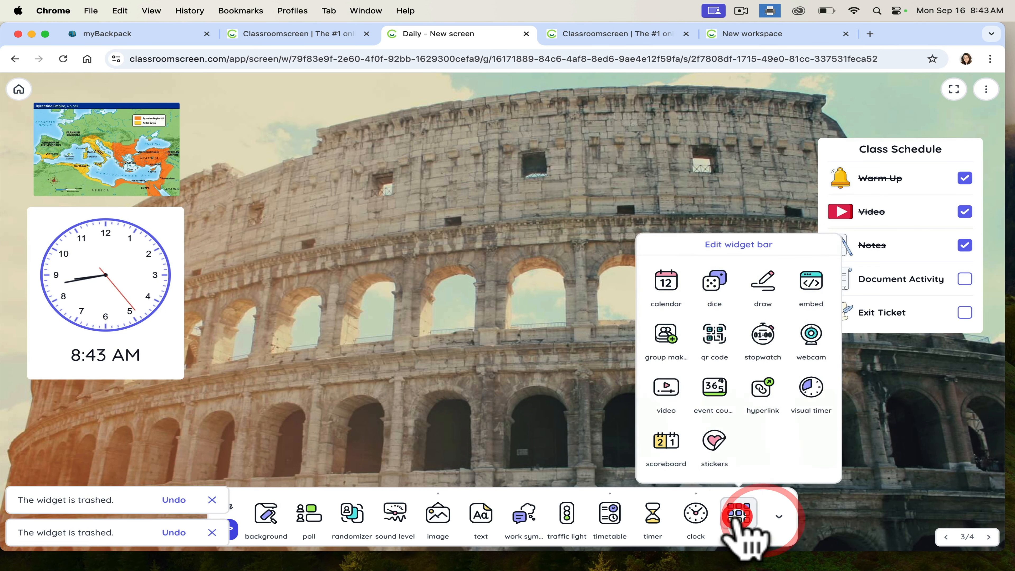
{"action": "left_click", "coordinate": [764, 283]}
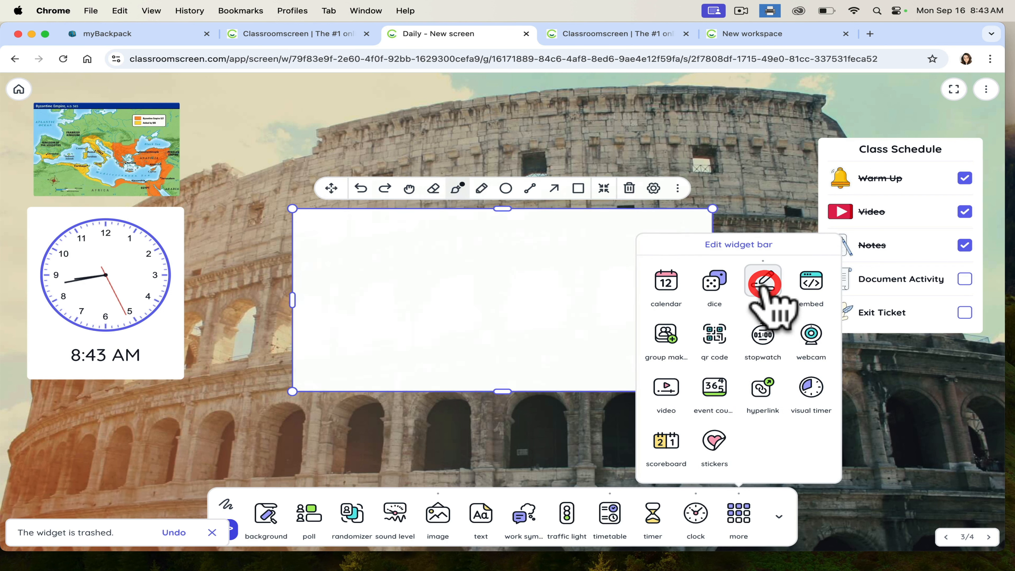
{"action": "left_click_drag", "start_coordinate": [344, 318], "coordinate": [436, 351]}
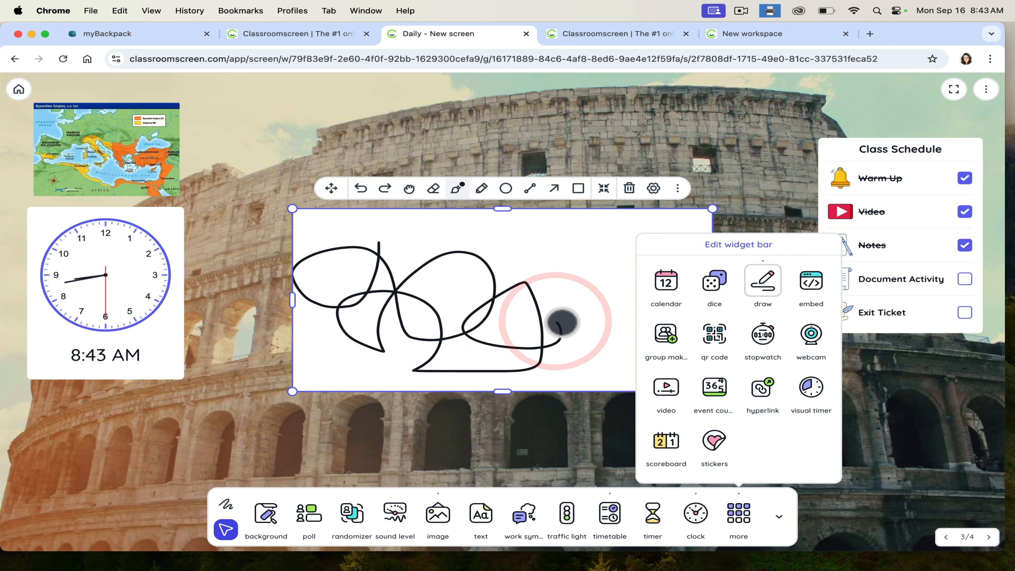
- Add an embed widget, collapse the widget bar, and move the widget clear of the clock and map
{"action": "left_click", "coordinate": [810, 280]}
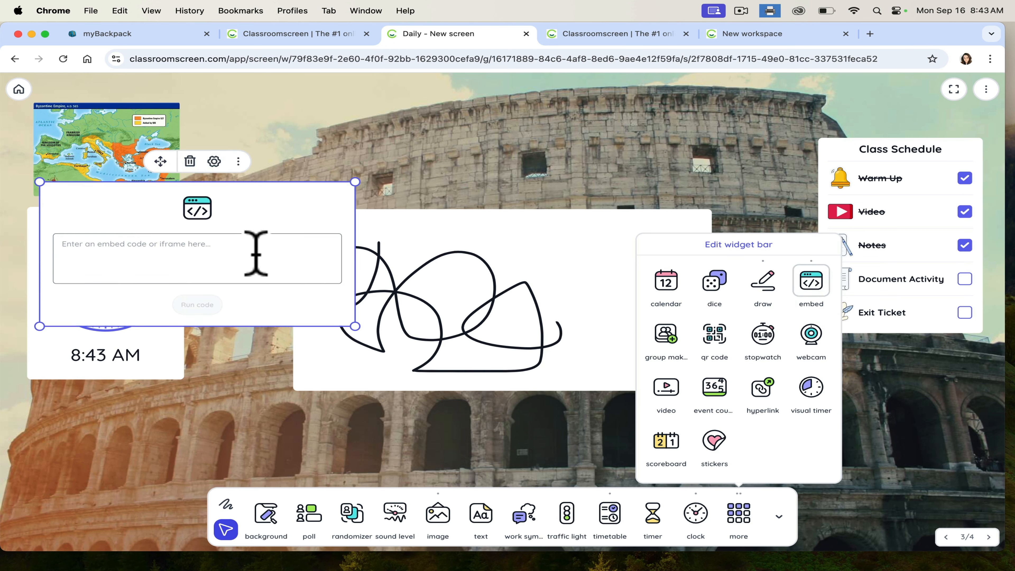
{"action": "left_click", "coordinate": [778, 519]}
{"action": "left_click_drag", "start_coordinate": [263, 194], "coordinate": [444, 134]}
- Go to Google Drive in a new browser tab and open the presentation "3 Byzantine Empire and Kievan Russia"
{"action": "left_click", "coordinate": [871, 33]}
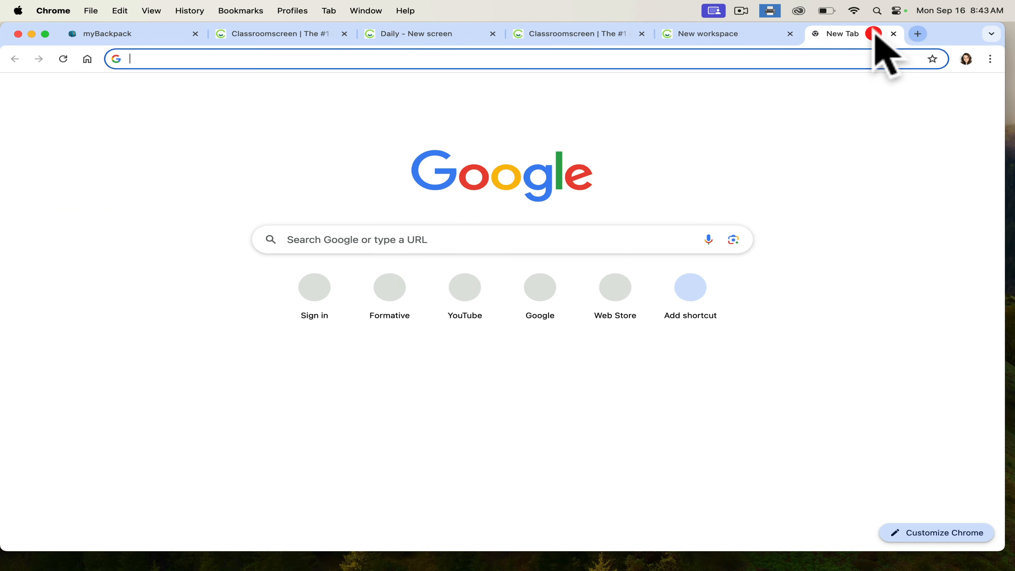
{"action": "left_click", "coordinate": [951, 91]}
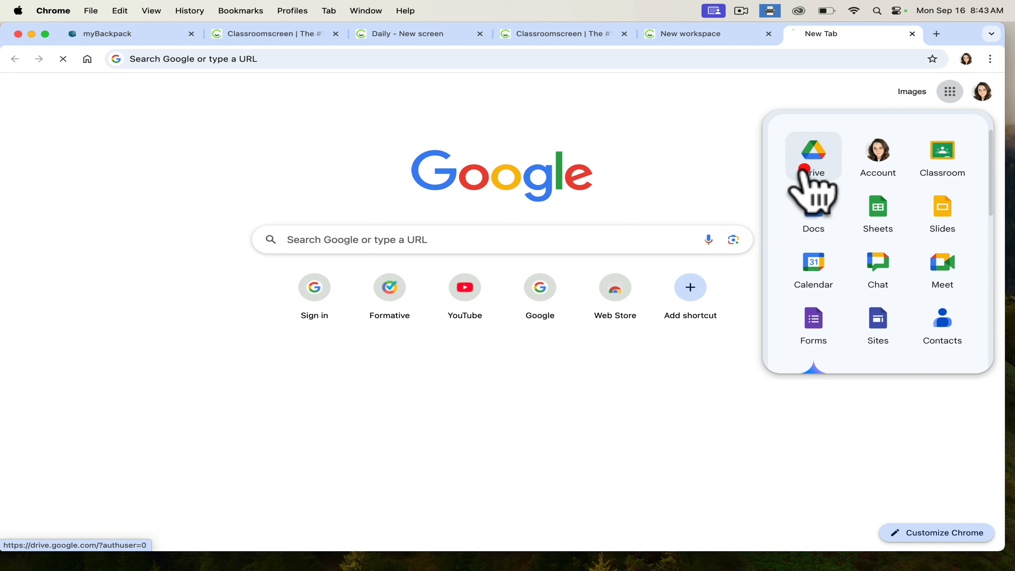
{"action": "left_click", "coordinate": [811, 162]}
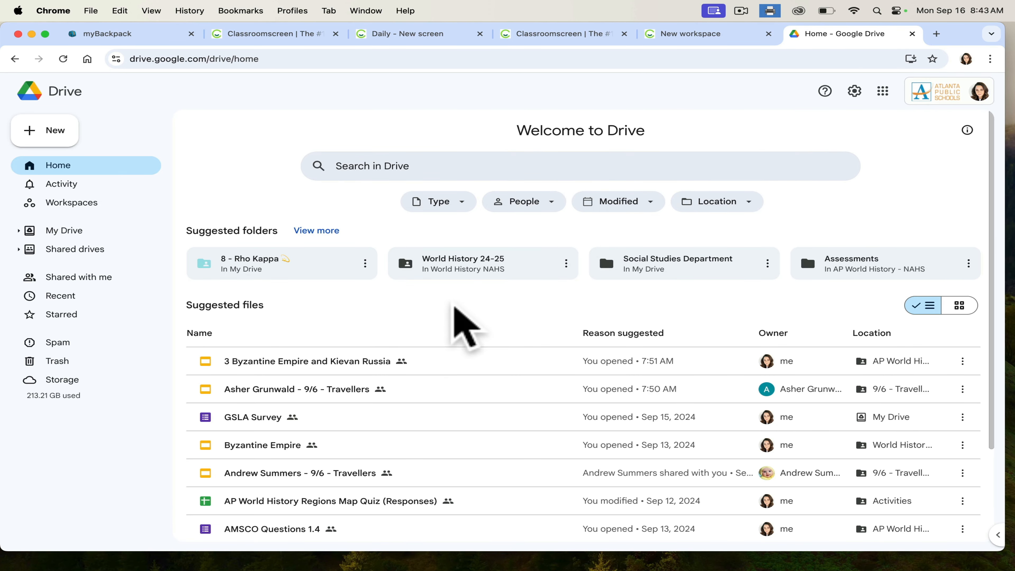
{"action": "double_click", "coordinate": [335, 362]}
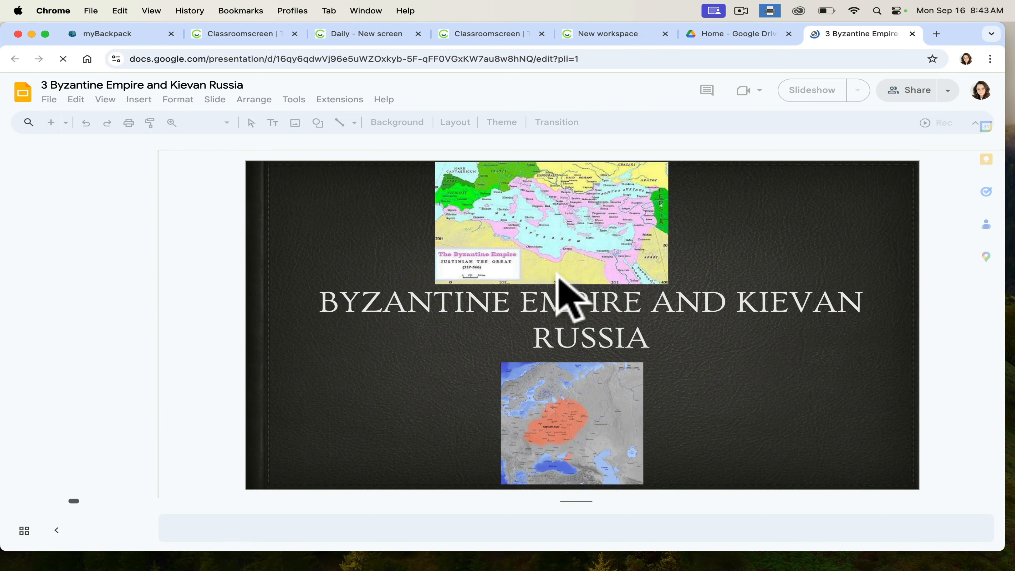
- Show the presentation's Publish to the web options and copy the complete Embed iframe code
{"action": "left_click", "coordinate": [49, 100]}
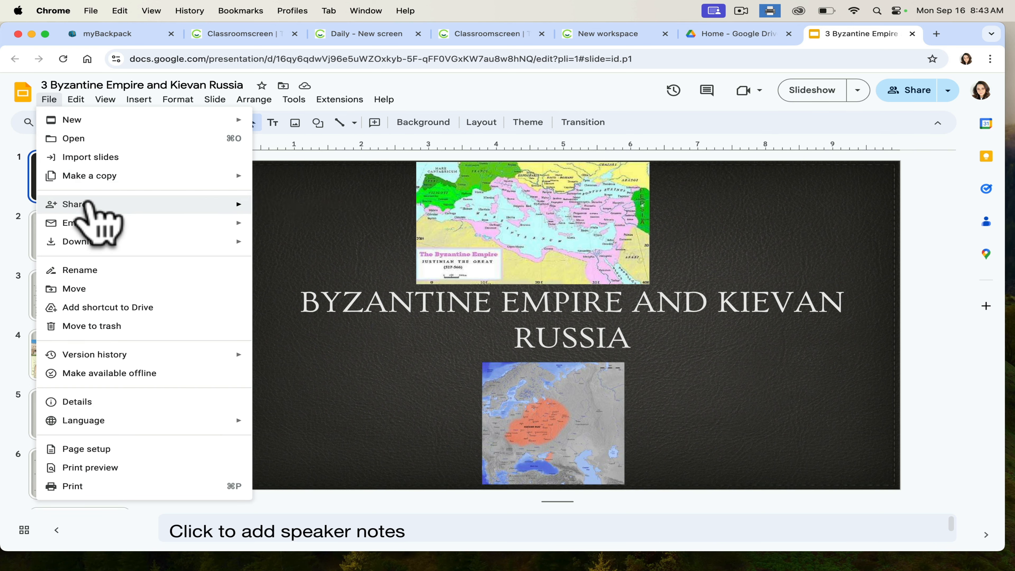
{"action": "mouse_move", "coordinate": [90, 206]}
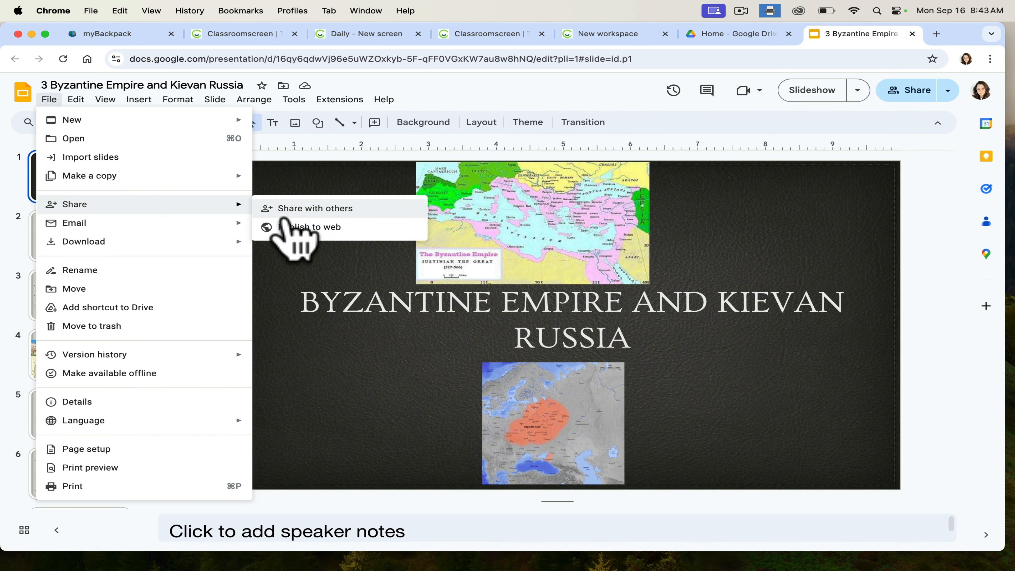
{"action": "left_click", "coordinate": [285, 228]}
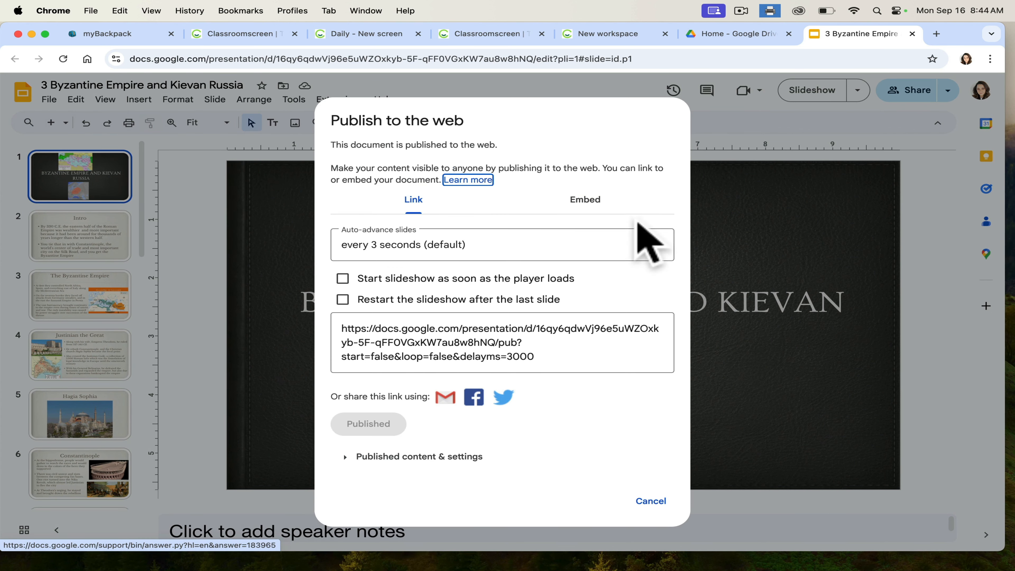
{"action": "left_click", "coordinate": [591, 212]}
{"action": "left_click_drag", "start_coordinate": [336, 336], "coordinate": [697, 424]}
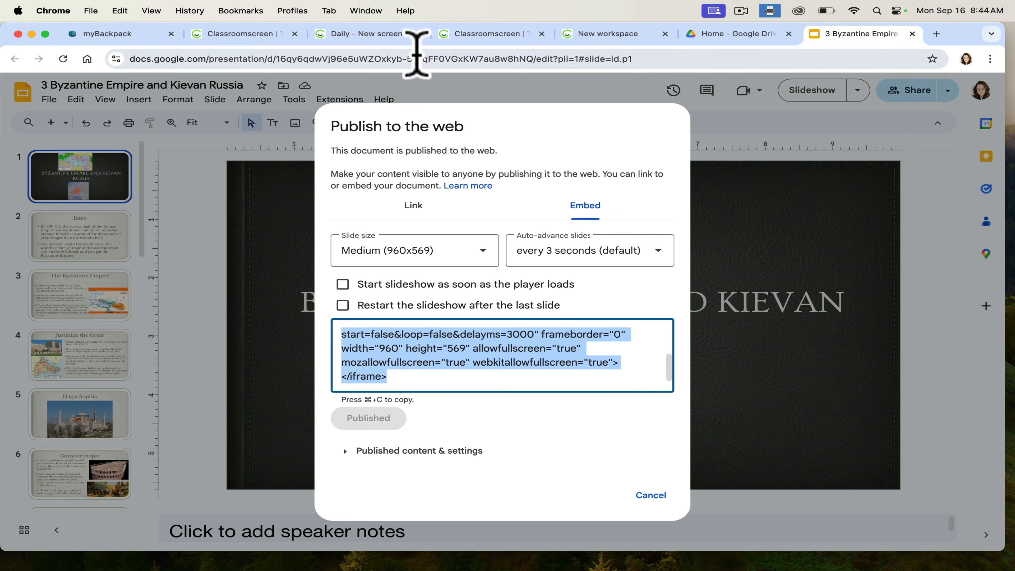
- Return to the Daily screen in Classroomscreen, run the copied iframe code in the embed widget, and enlarge the embedded presentation
{"action": "left_click", "coordinate": [369, 33]}
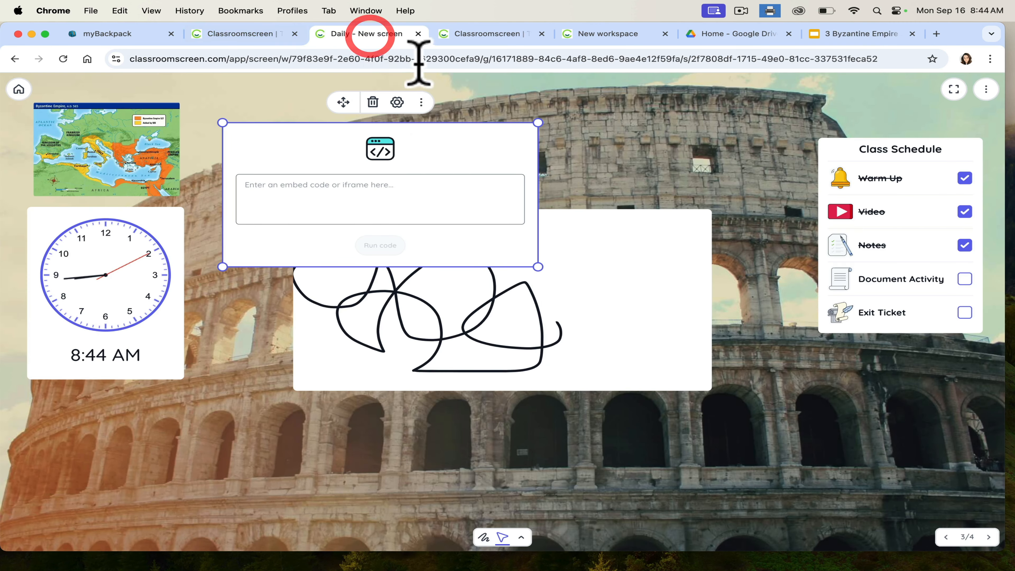
{"action": "left_click", "coordinate": [381, 181]}
{"action": "key", "text": "super+v"}
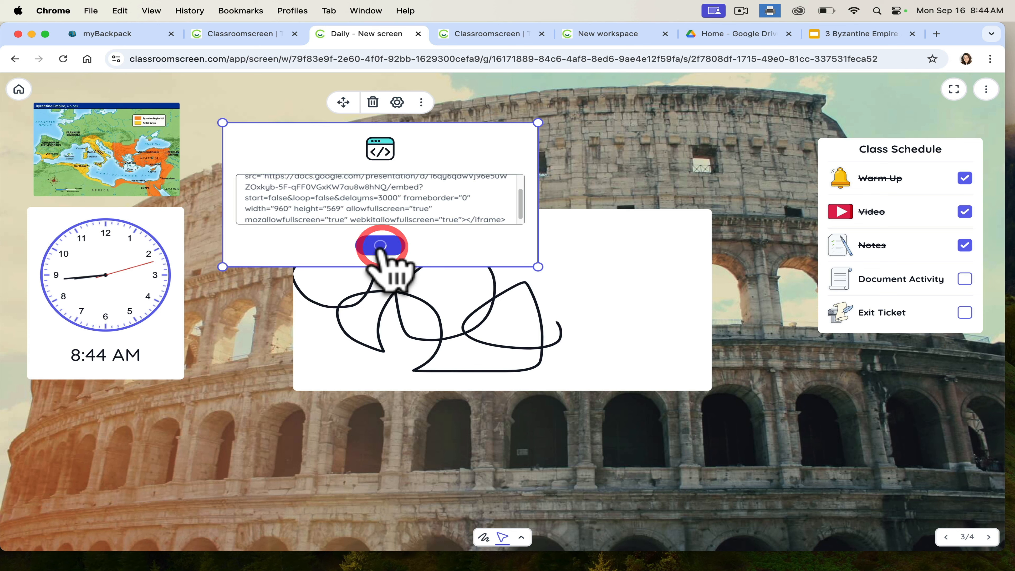
{"action": "left_click", "coordinate": [380, 246]}
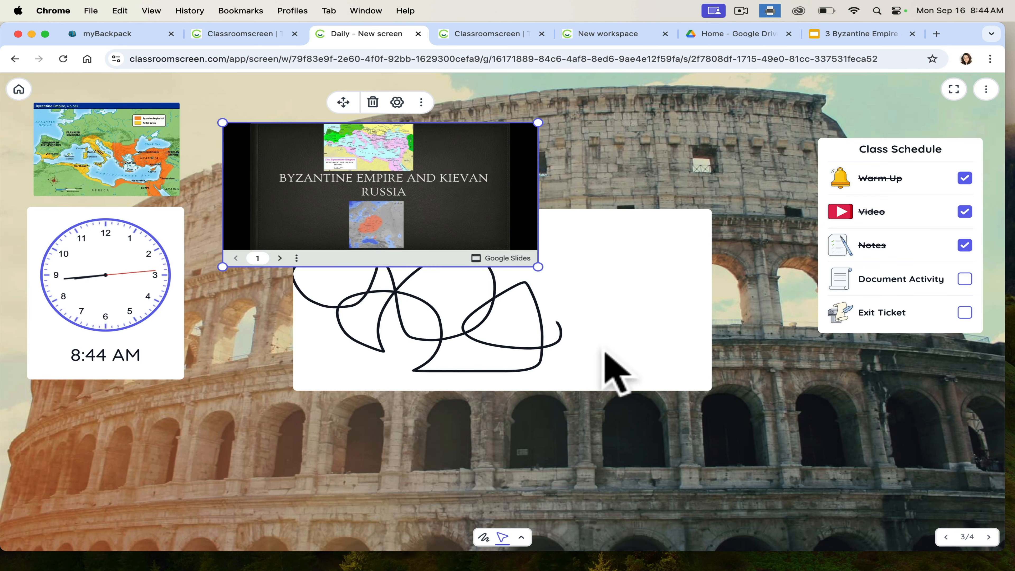
{"action": "left_click_drag", "start_coordinate": [539, 266], "coordinate": [570, 356]}
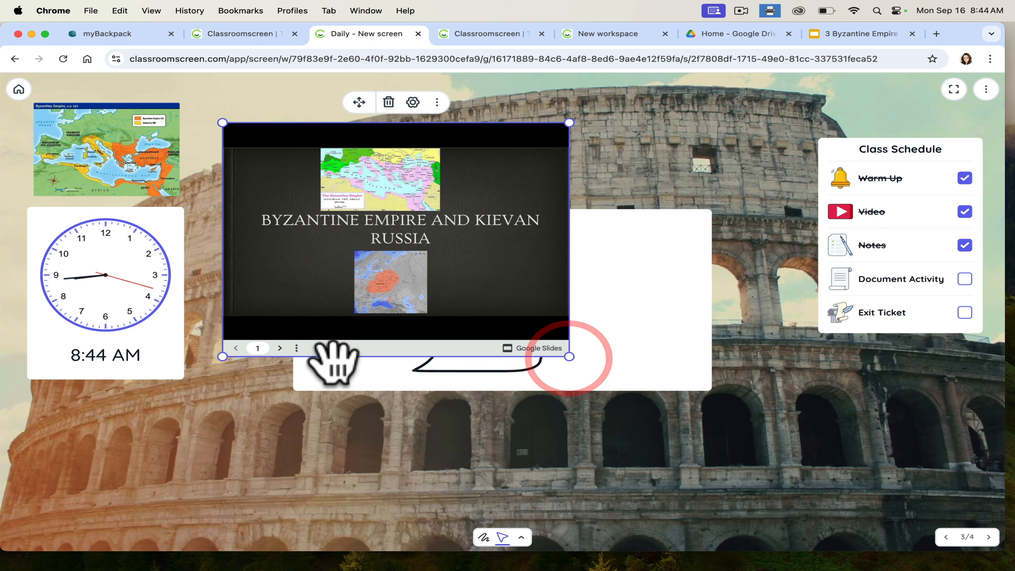
- Page forward through the embedded presentation to slide 12, "Decline and Fall"
{"action": "left_click", "coordinate": [280, 349]}
{"action": "left_click", "coordinate": [280, 348]}
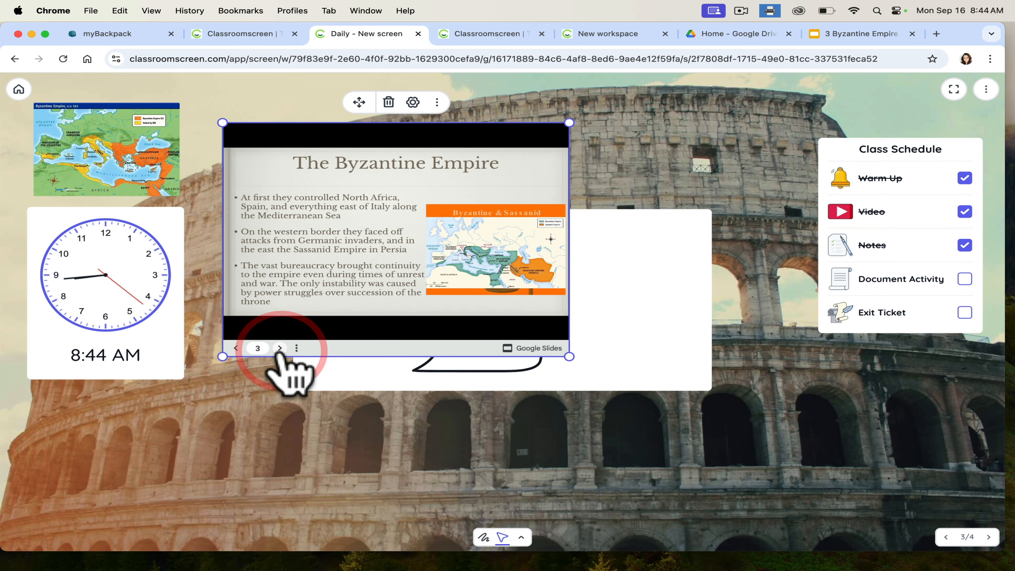
{"action": "left_click", "coordinate": [280, 349]}
{"action": "left_click", "coordinate": [279, 348]}
{"action": "left_click", "coordinate": [280, 348]}
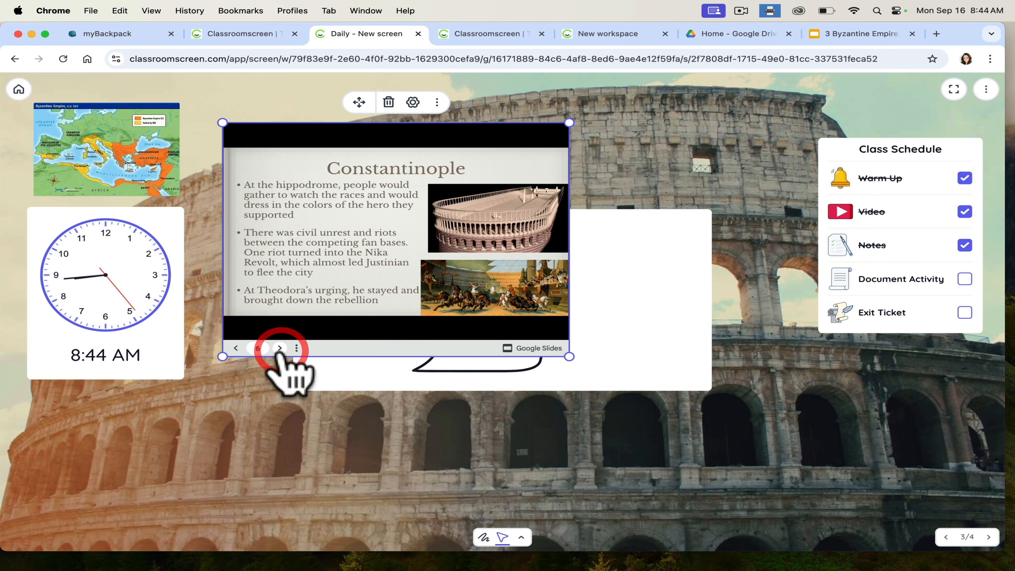
{"action": "left_click", "coordinate": [280, 348]}
{"action": "left_click", "coordinate": [280, 348]}
{"action": "left_click", "coordinate": [280, 349]}
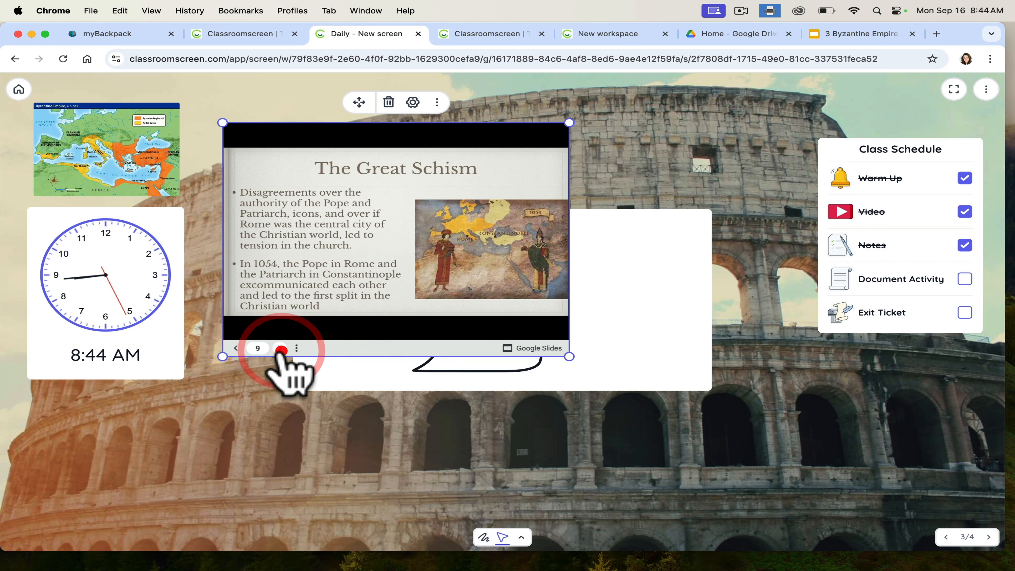
{"action": "left_click", "coordinate": [280, 348]}
{"action": "left_click", "coordinate": [280, 348]}
{"action": "left_click", "coordinate": [279, 349]}
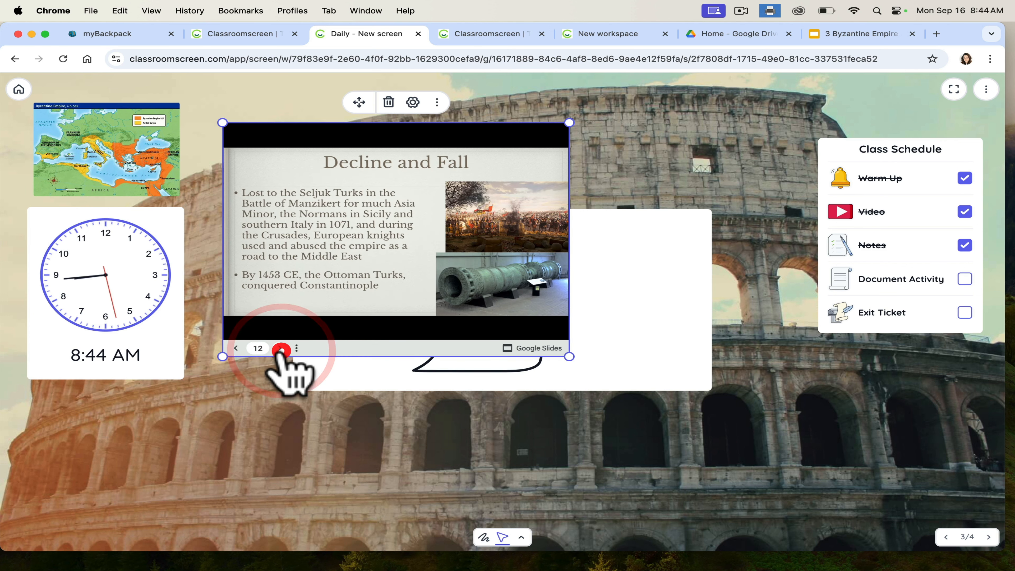
- Page forward through the embedded presentation past the slide "The Rise of Kievan Rus"
{"action": "left_click", "coordinate": [280, 349]}
{"action": "left_click", "coordinate": [280, 348]}
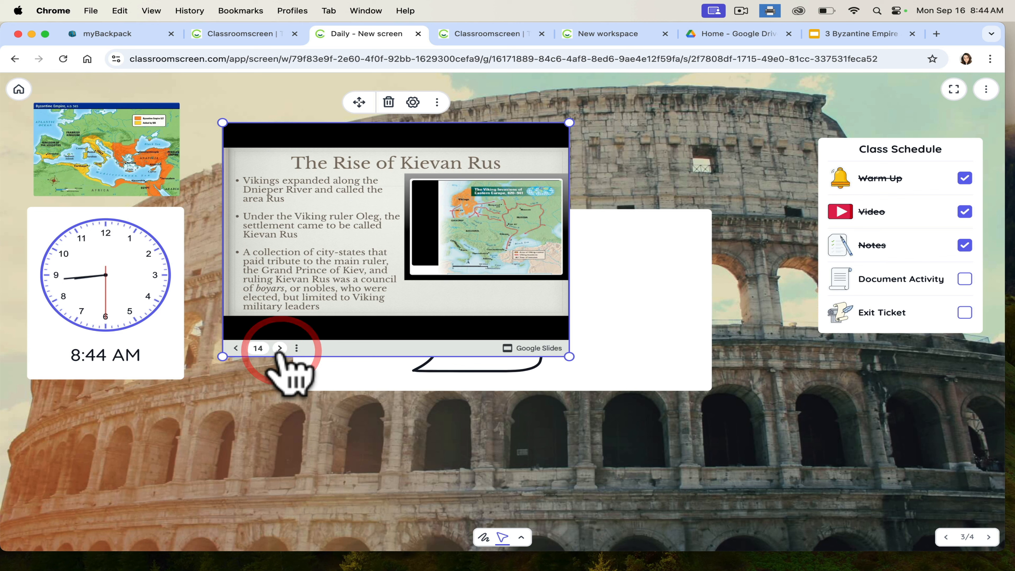
{"action": "left_click", "coordinate": [279, 348]}
- Page back through the embedded presentation to the Intro slide and forward again to slide 3, "The Byzantine Empire"
{"action": "left_click", "coordinate": [232, 352]}
{"action": "left_click", "coordinate": [233, 352]}
{"action": "left_click", "coordinate": [232, 352]}
{"action": "left_click", "coordinate": [232, 352]}
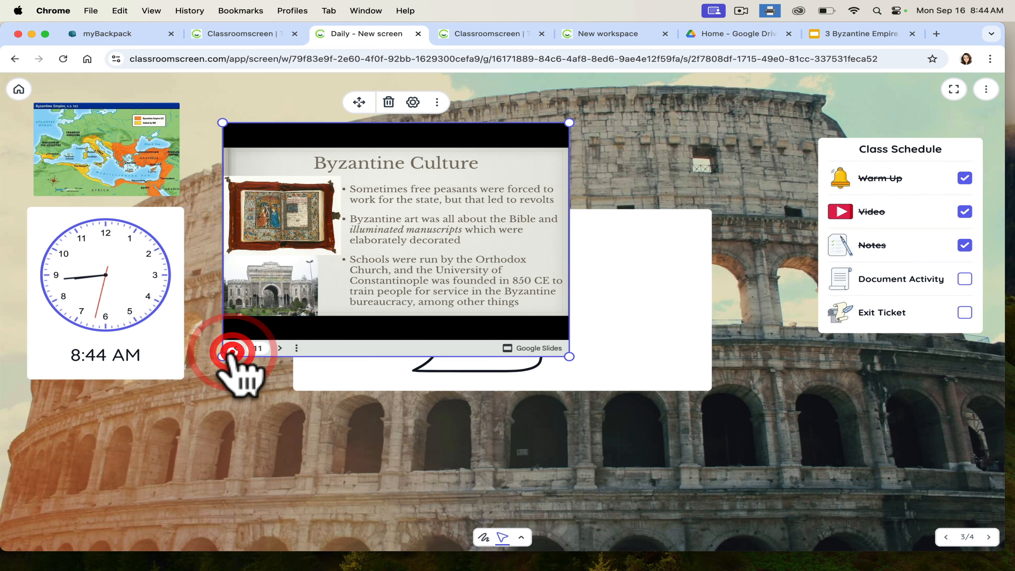
{"action": "triple_click", "coordinate": [232, 352]}
{"action": "left_click", "coordinate": [233, 352]}
{"action": "left_click", "coordinate": [233, 352]}
{"action": "left_click", "coordinate": [233, 352]}
{"action": "left_click", "coordinate": [233, 352]}
{"action": "left_click", "coordinate": [232, 352]}
{"action": "left_click", "coordinate": [233, 352]}
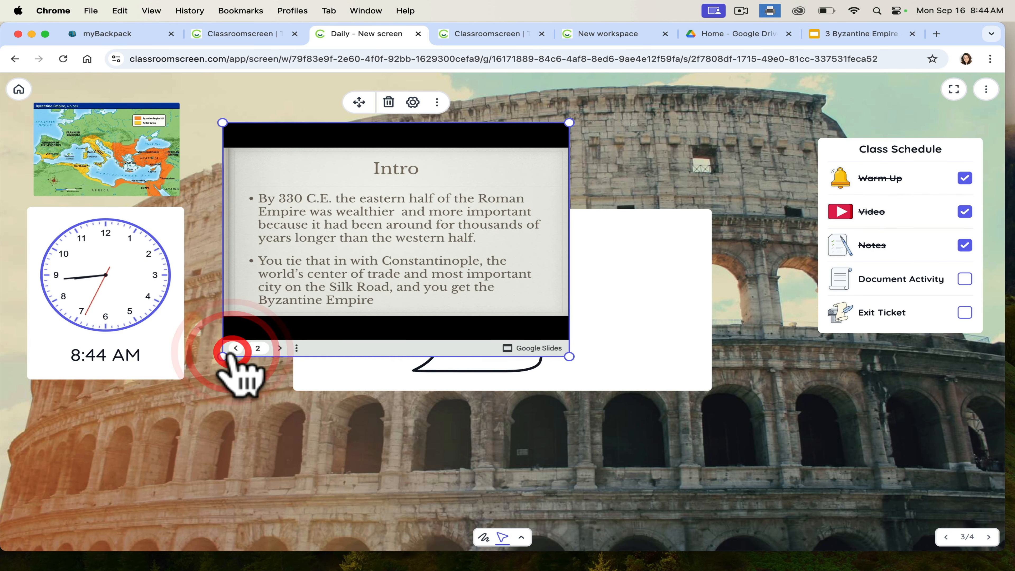
{"action": "left_click", "coordinate": [276, 349]}
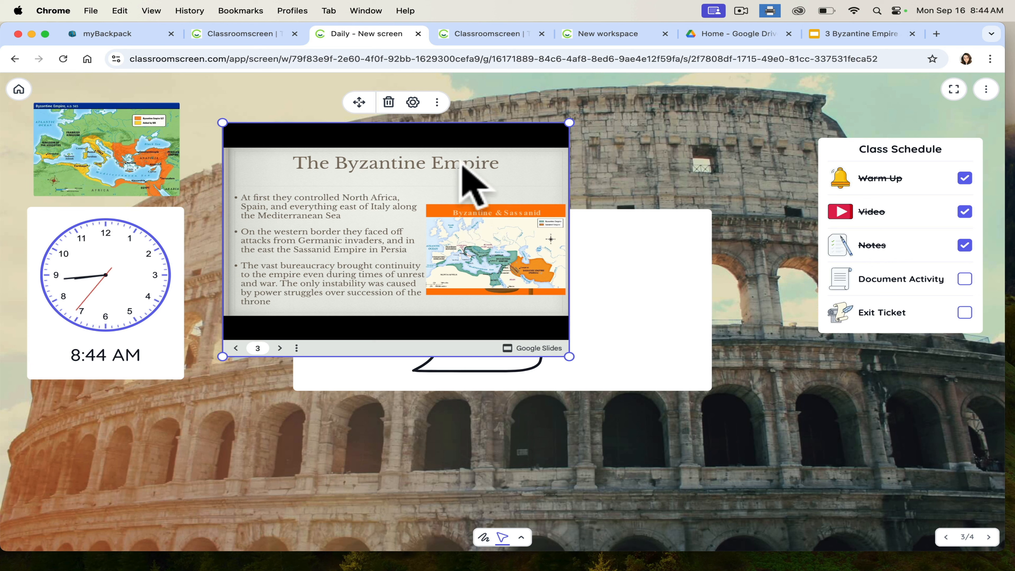
- Enlarge the embedded presentation and scribble in red pen over the castle picture and text of its Byzantine Culture slide
{"action": "mouse_move", "coordinate": [568, 355]}
{"action": "left_mouse_down"}
{"action": "mouse_move", "coordinate": [827, 556]}
{"action": "mouse_move", "coordinate": [843, 556]}
{"action": "left_mouse_up"}
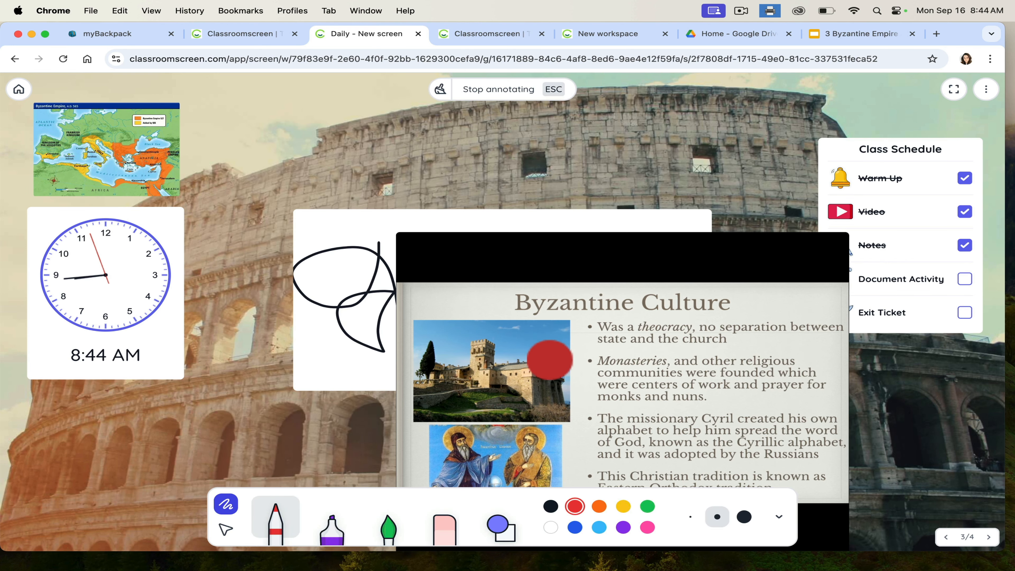
{"action": "mouse_move", "coordinate": [550, 360]}
{"action": "left_mouse_down"}
{"action": "mouse_move", "coordinate": [523, 414]}
{"action": "mouse_move", "coordinate": [556, 375]}
{"action": "mouse_move", "coordinate": [522, 351]}
{"action": "mouse_move", "coordinate": [664, 406]}
{"action": "mouse_move", "coordinate": [680, 423]}
{"action": "left_mouse_up"}
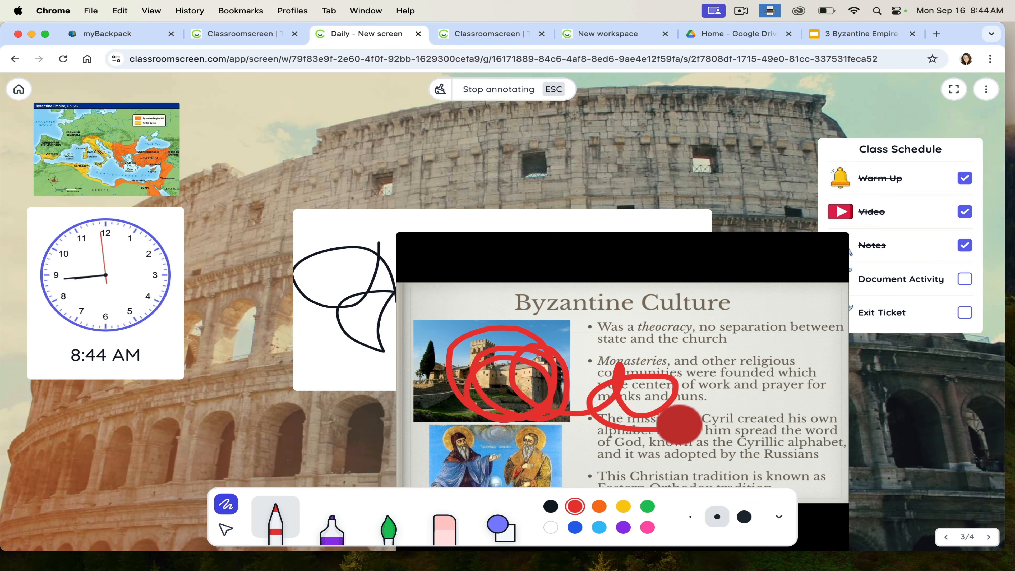
- Add a group maker widget and choose the saved name list 1A for it
{"action": "left_click", "coordinate": [739, 513]}
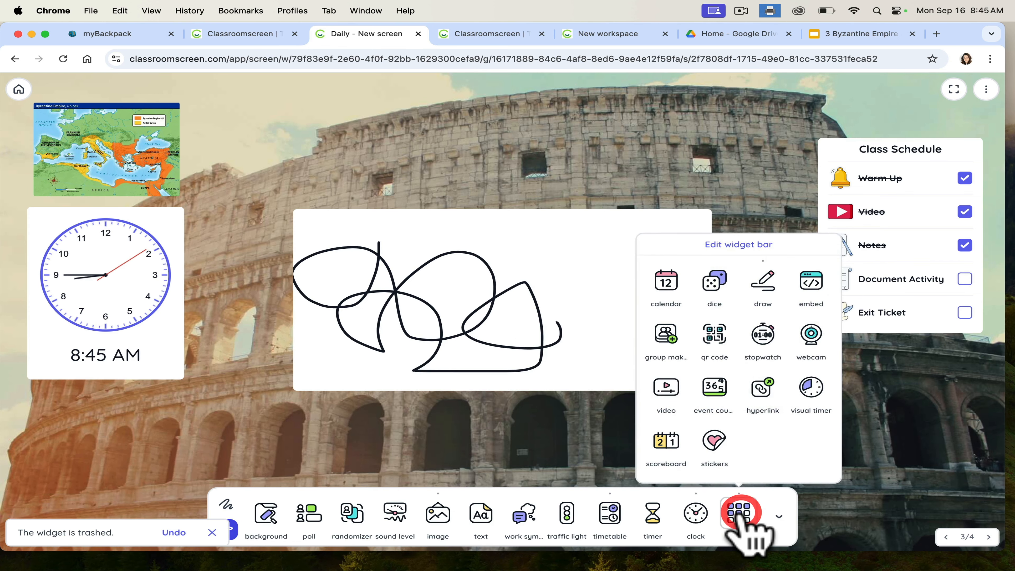
{"action": "left_click", "coordinate": [666, 332]}
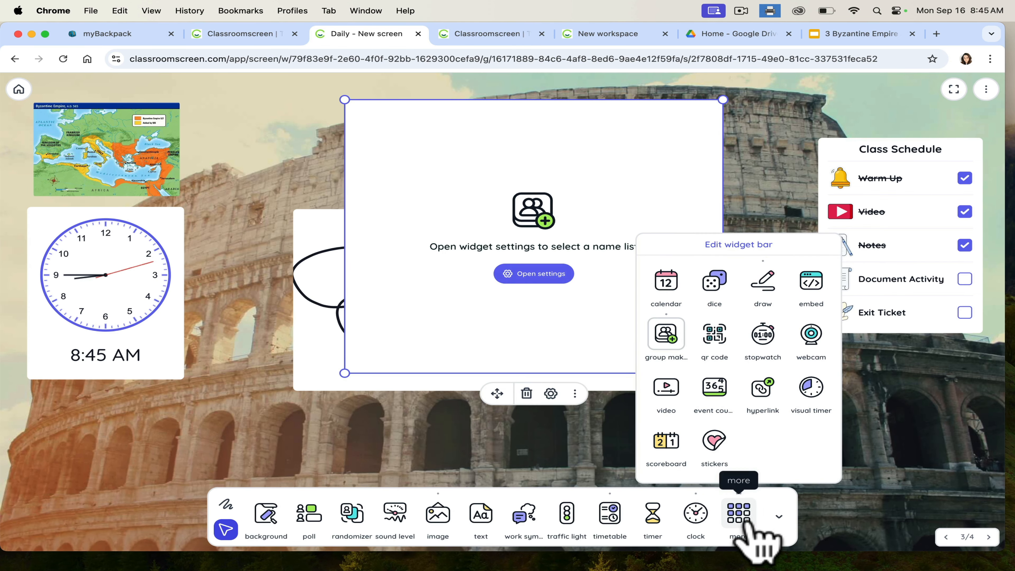
{"action": "left_click", "coordinate": [739, 513]}
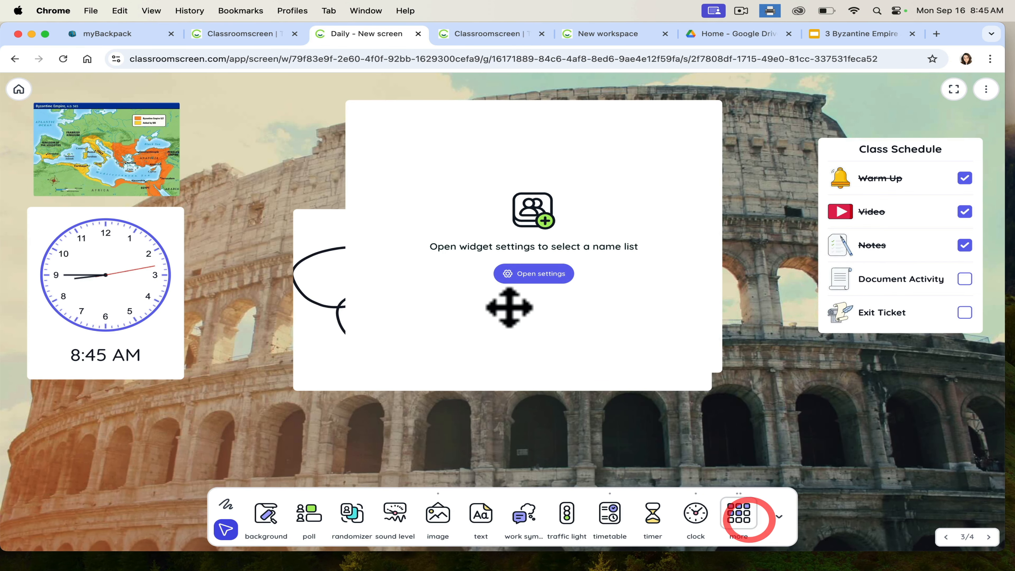
{"action": "left_click", "coordinate": [523, 276]}
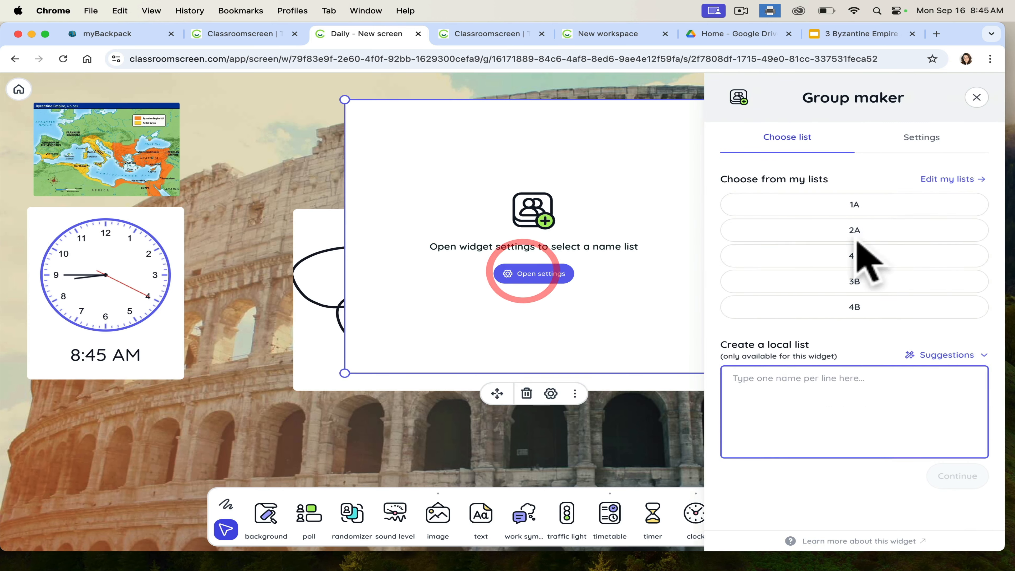
{"action": "left_click", "coordinate": [868, 205]}
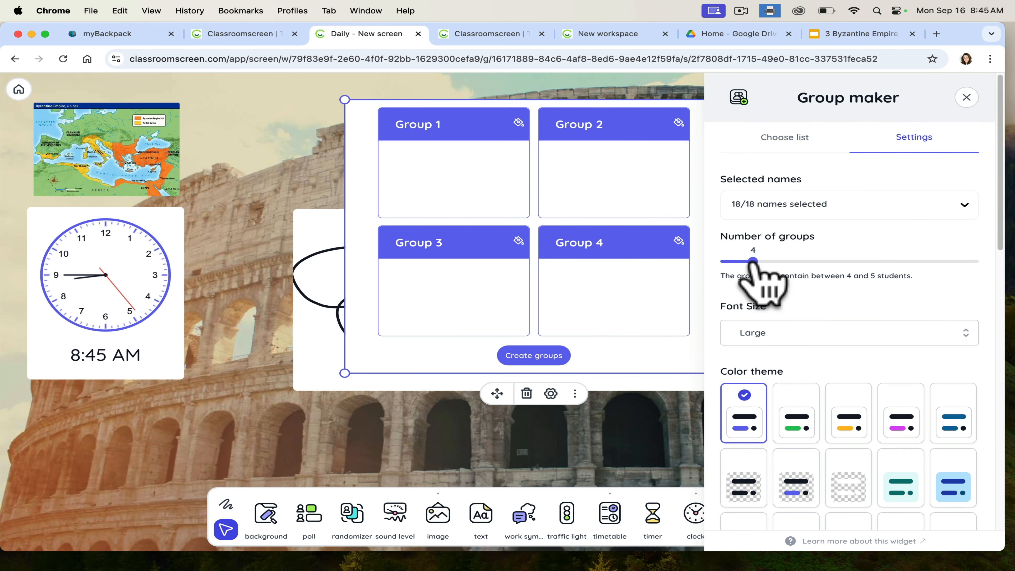
- Set the number of groups to 5, create the groups and close the group maker settings
{"action": "left_click_drag", "start_coordinate": [757, 276], "coordinate": [772, 276]}
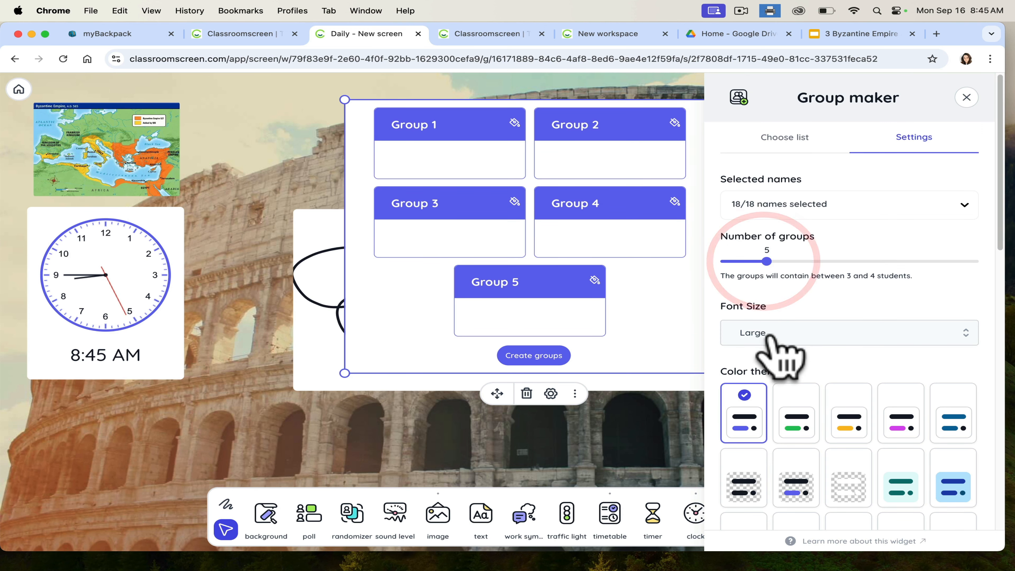
{"action": "left_click", "coordinate": [534, 356]}
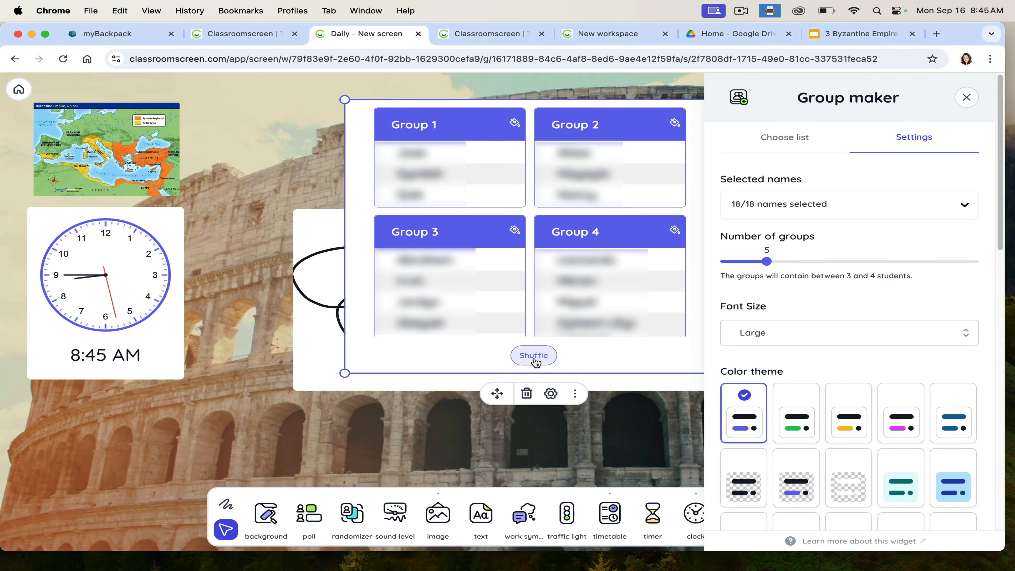
{"action": "left_click", "coordinate": [967, 97]}
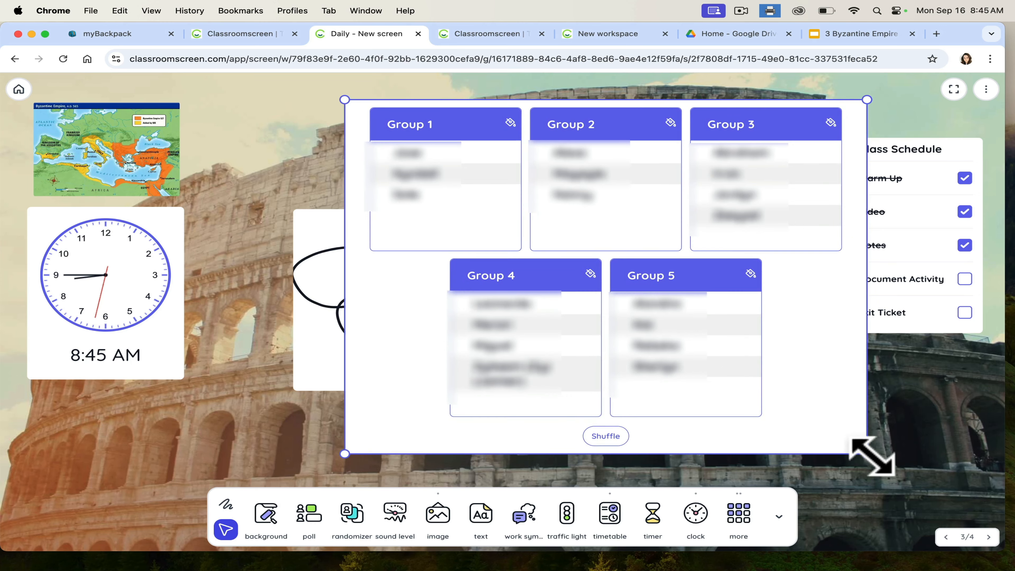
- Enlarge the group maker widget and move one student from Group 5 to Group 2
{"action": "left_click_drag", "start_coordinate": [871, 454], "coordinate": [882, 447]}
{"action": "left_click_drag", "start_coordinate": [625, 336], "coordinate": [573, 217]}
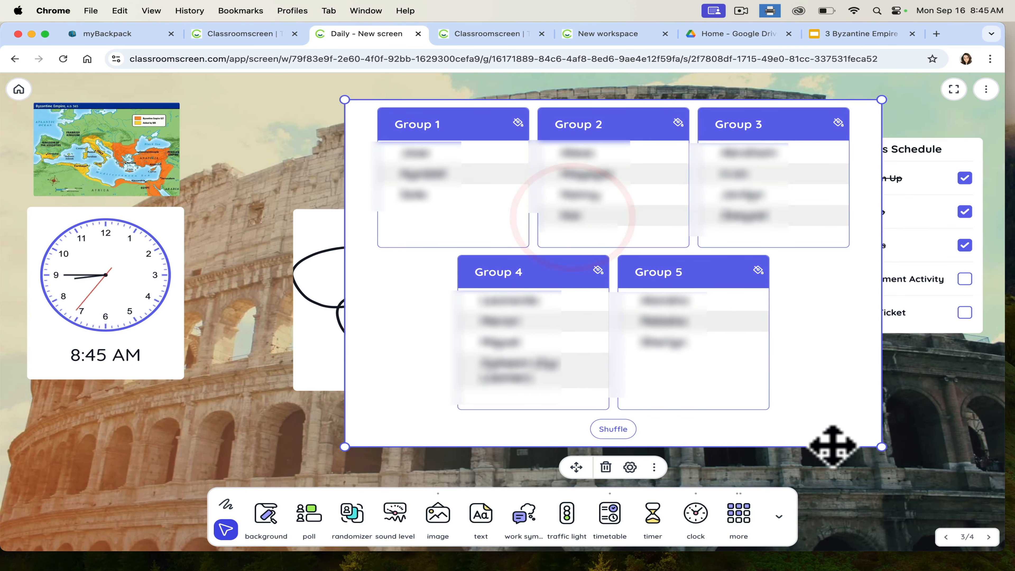
- Try out Group 4's name editing and color option, and delete the group maker widget
{"action": "left_click", "coordinate": [485, 273]}
{"action": "key", "text": "Return"}
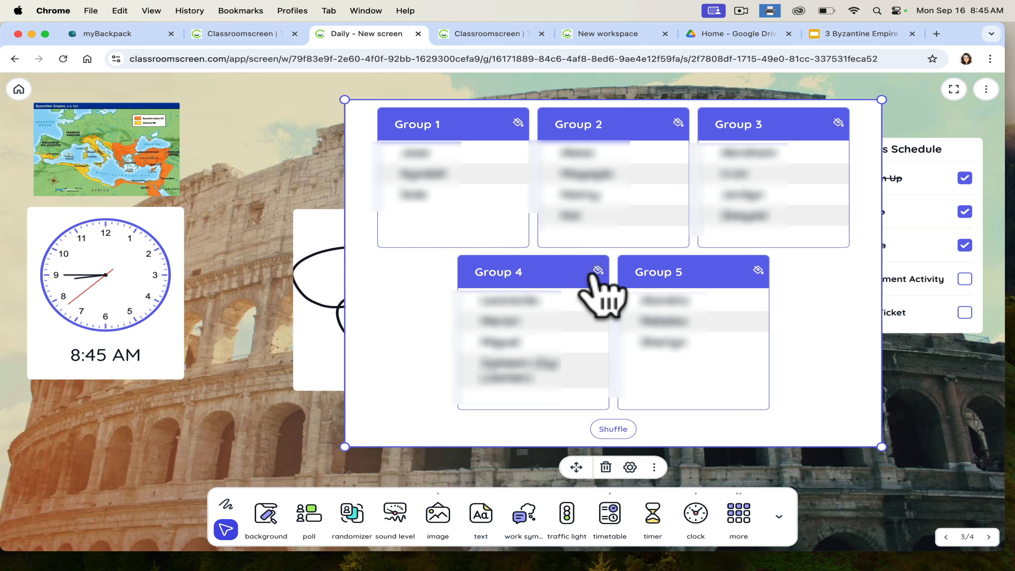
{"action": "left_click", "coordinate": [598, 271]}
{"action": "left_click", "coordinate": [827, 332]}
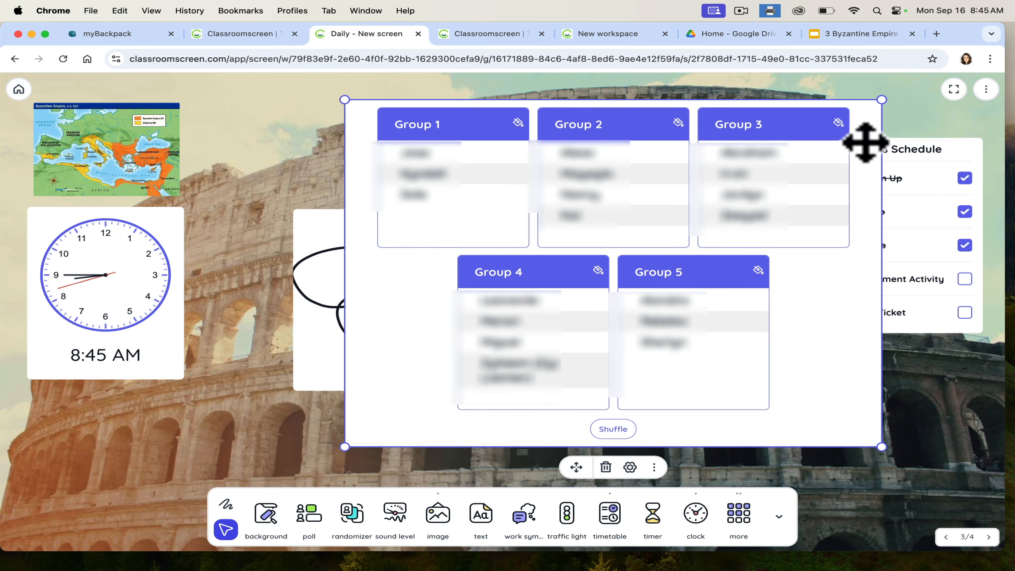
{"action": "left_click", "coordinate": [702, 152]}
{"action": "left_click", "coordinate": [437, 95]}
- Add a QR code widget and a stopwatch widget to the screen
{"action": "left_click", "coordinate": [739, 514]}
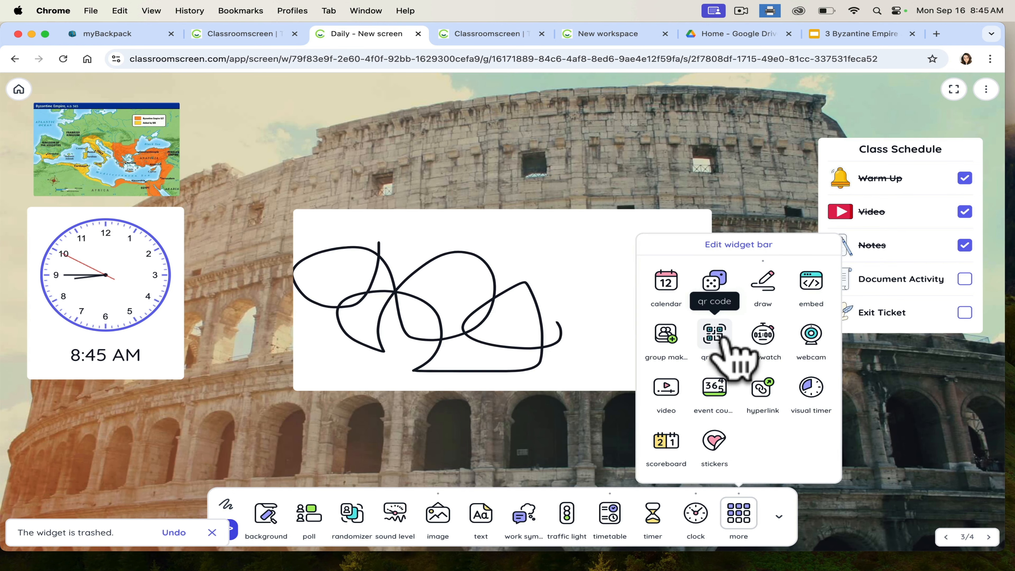
{"action": "left_click", "coordinate": [725, 335]}
{"action": "left_click", "coordinate": [266, 178]}
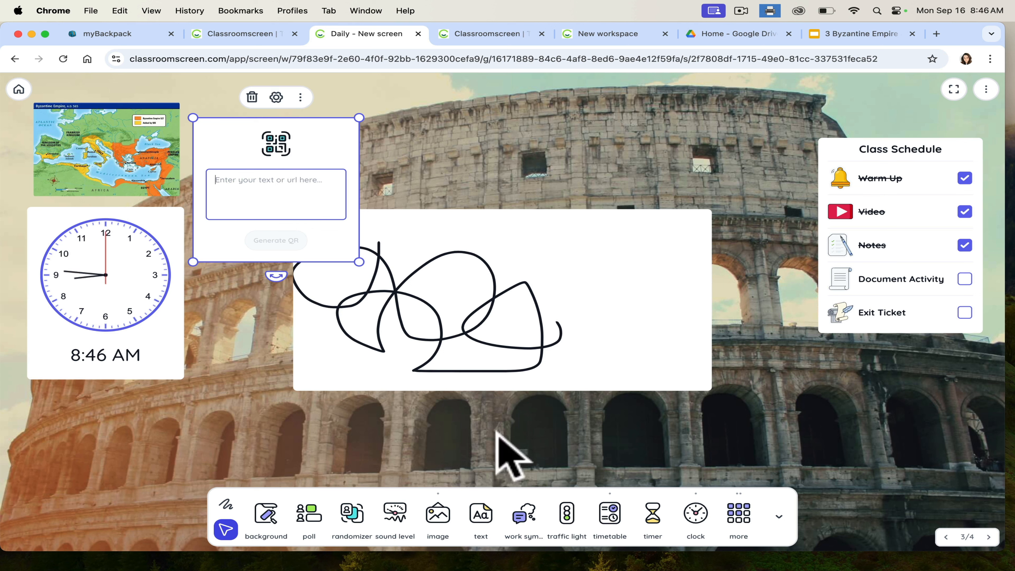
{"action": "left_click", "coordinate": [739, 516]}
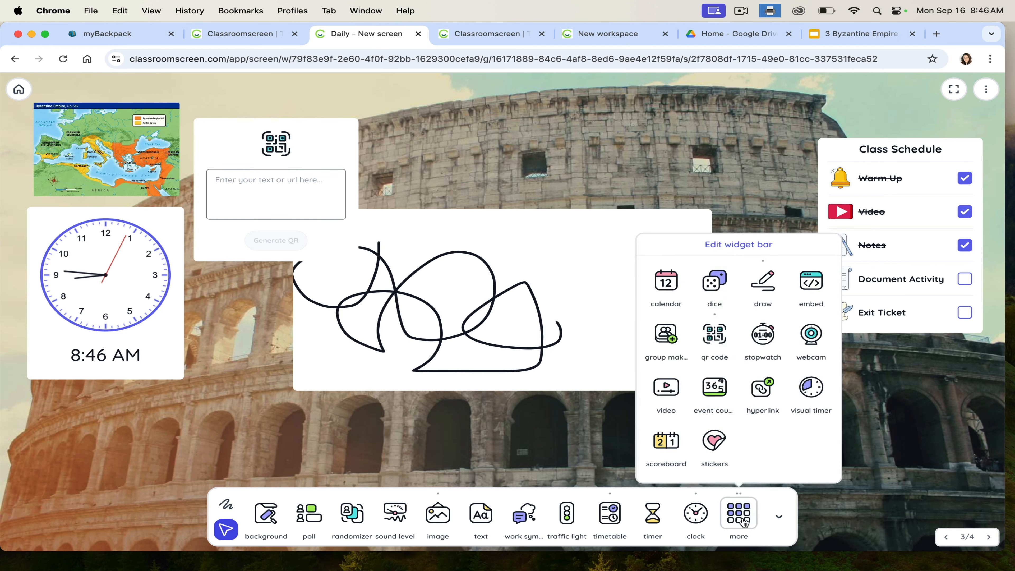
{"action": "left_click", "coordinate": [769, 342]}
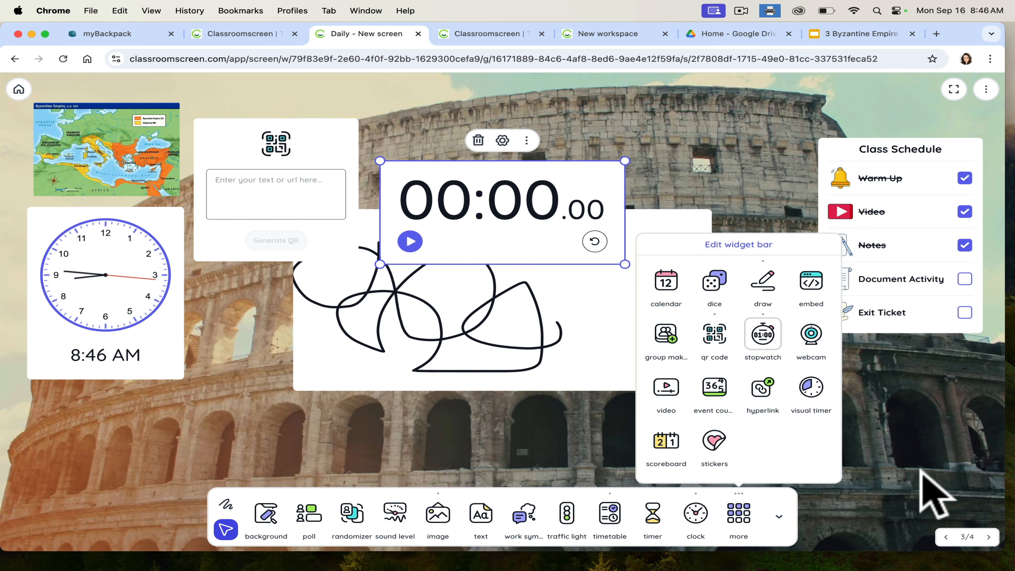
- Play the lofi hip hop video on the Home Screen at page 2/4 and return to the Colosseum screen
{"action": "left_click", "coordinate": [946, 537]}
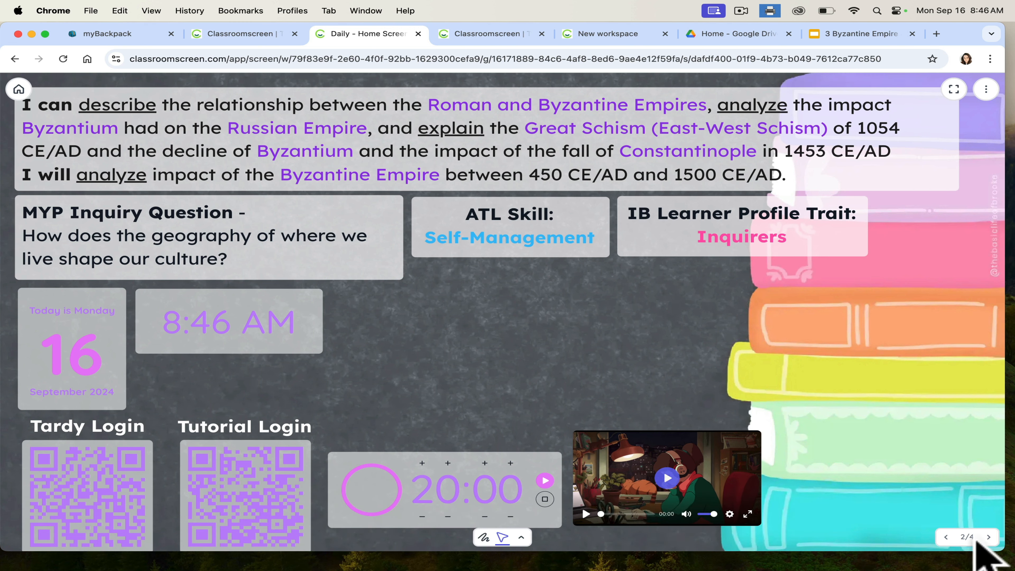
{"action": "left_click", "coordinate": [586, 514]}
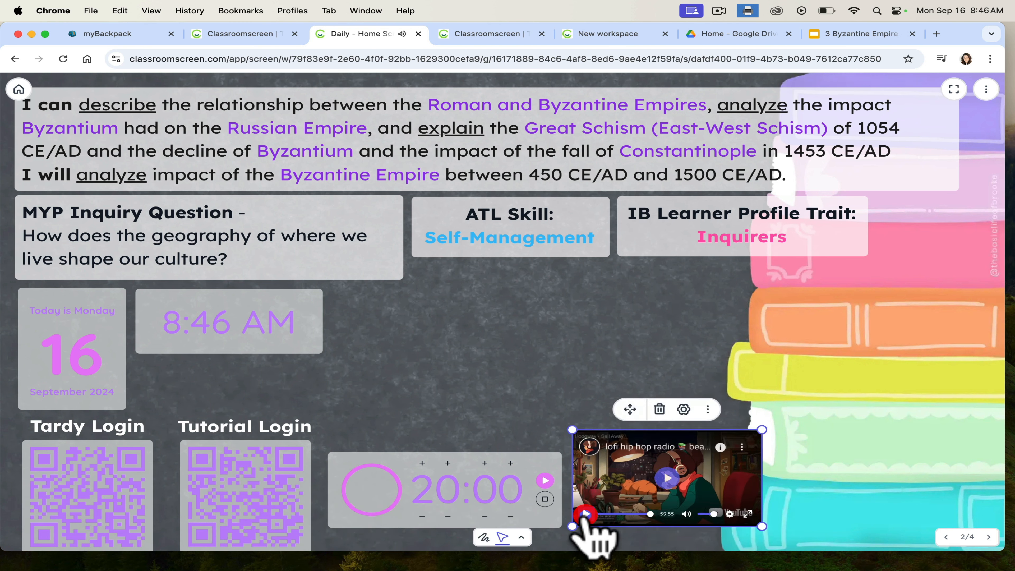
{"action": "left_click", "coordinate": [989, 537]}
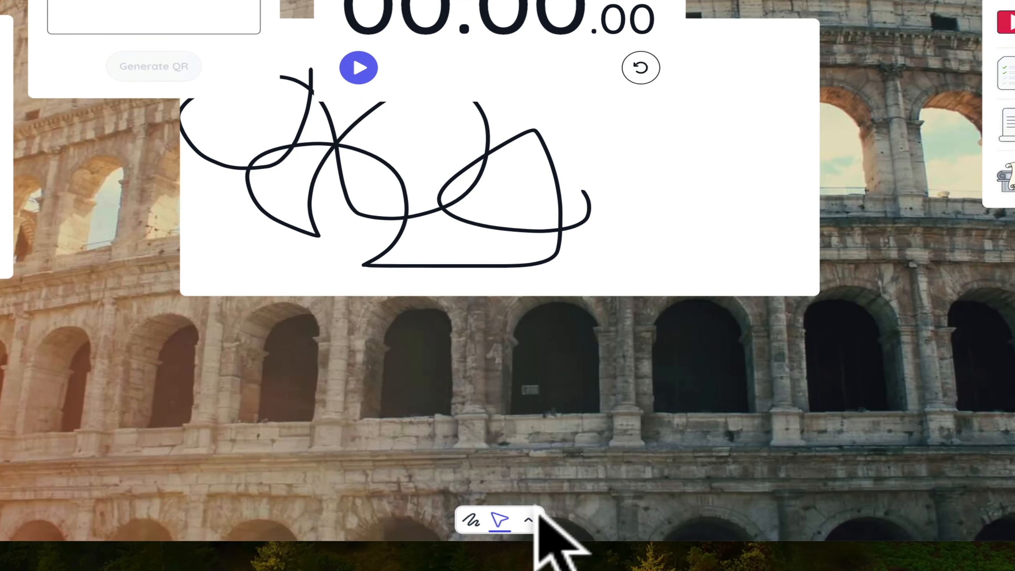
- Add a video widget, move it over the drawing in the middle of the screen and activate its YouTube address field
{"action": "left_click", "coordinate": [521, 537]}
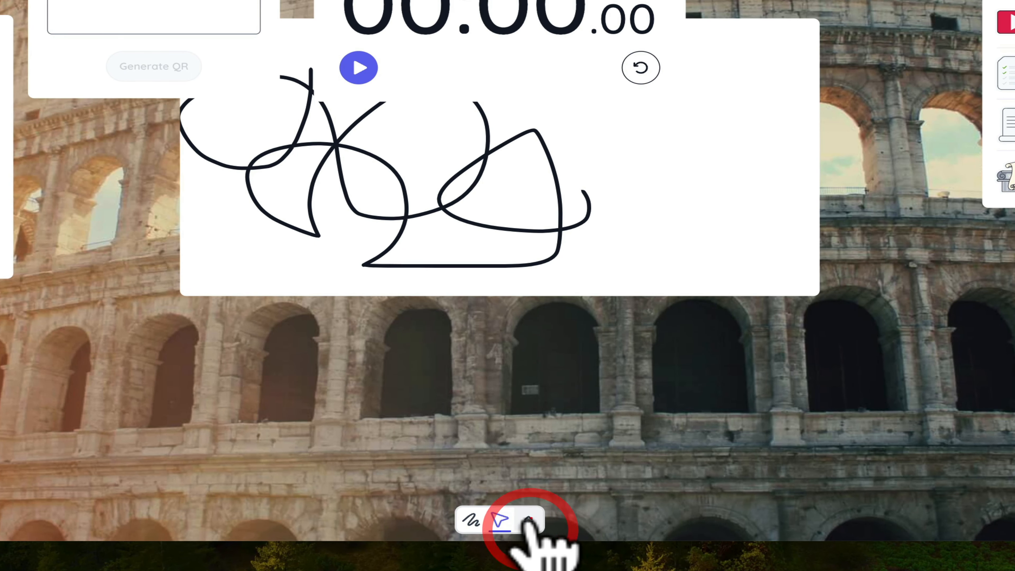
{"action": "left_click", "coordinate": [860, 480]}
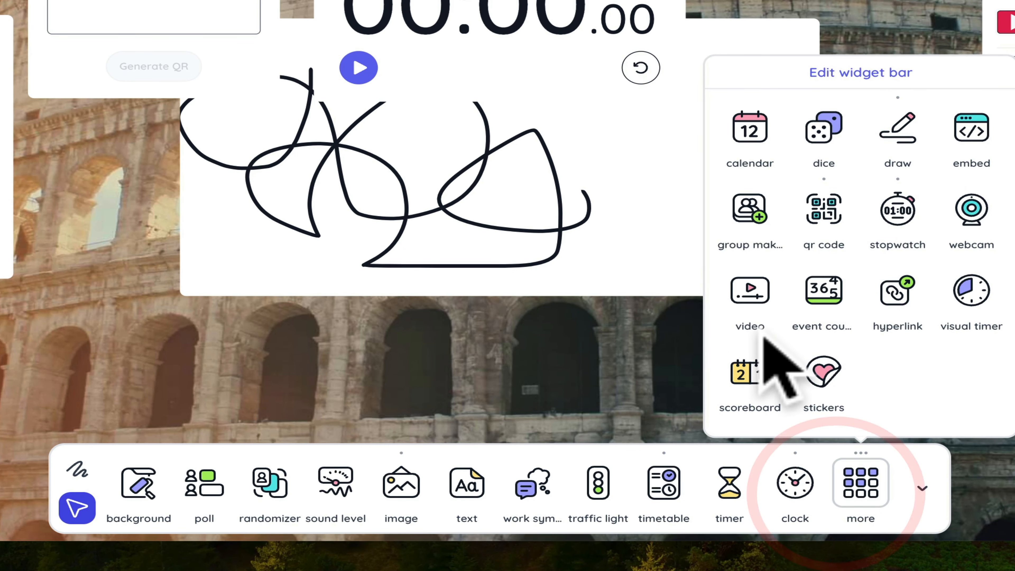
{"action": "left_click", "coordinate": [754, 292]}
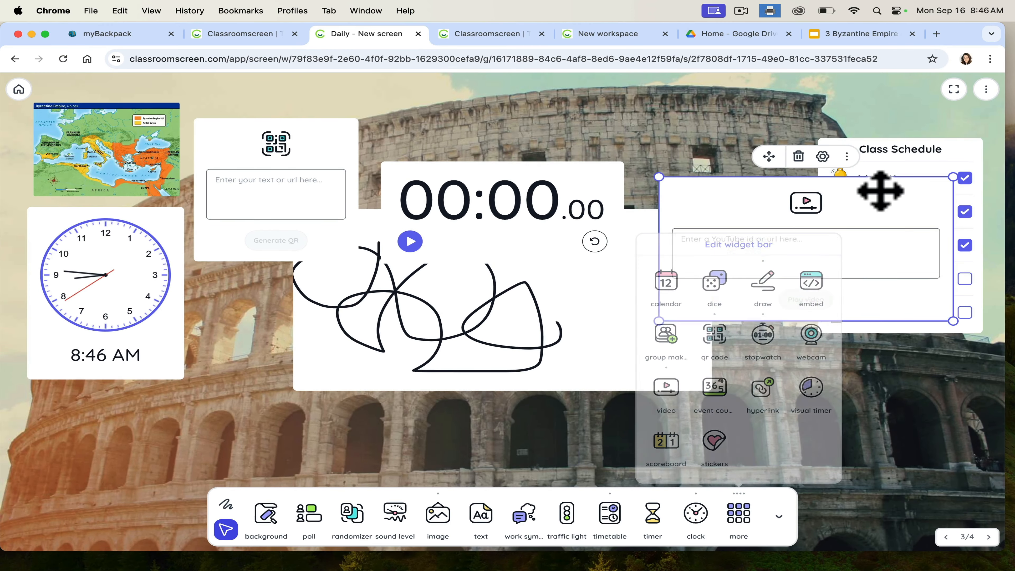
{"action": "left_click_drag", "start_coordinate": [881, 191], "coordinate": [512, 215]}
{"action": "left_click", "coordinate": [394, 276]}
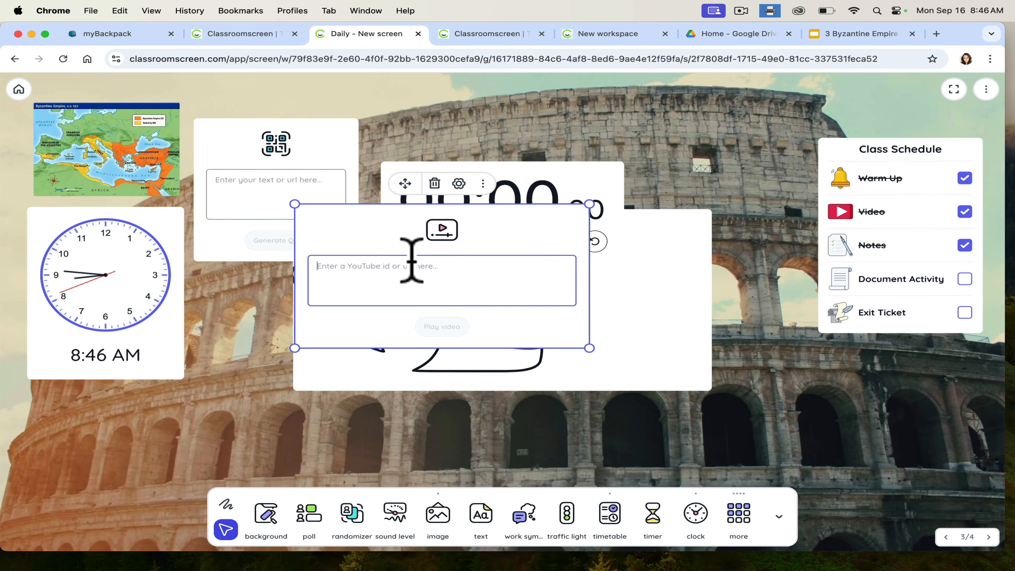
- Add an event countdown widget and move it off the Class Schedule, beside the stopwatch
{"action": "left_click", "coordinate": [739, 517]}
{"action": "left_click", "coordinate": [707, 390]}
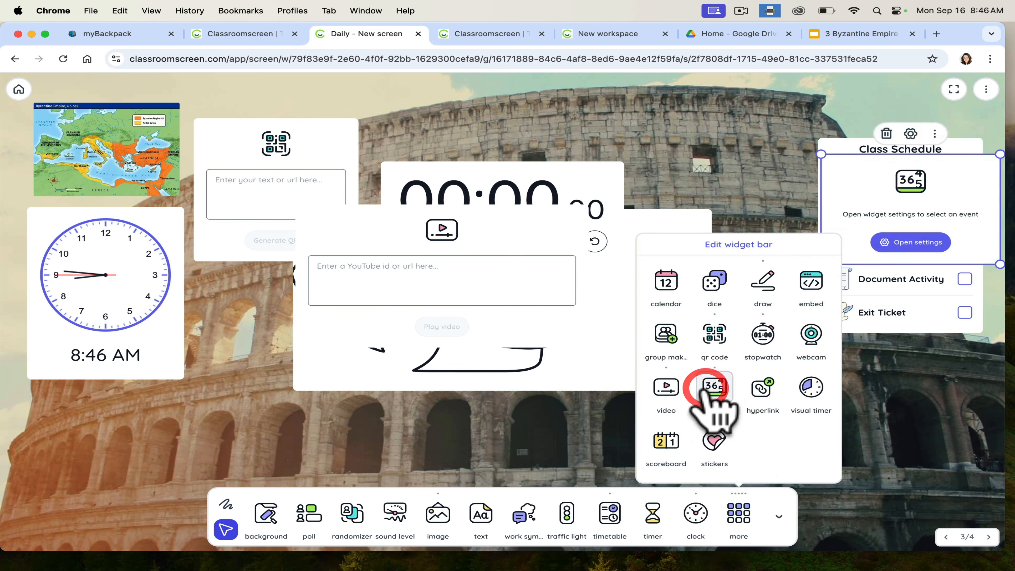
{"action": "left_click_drag", "start_coordinate": [968, 190], "coordinate": [677, 165]}
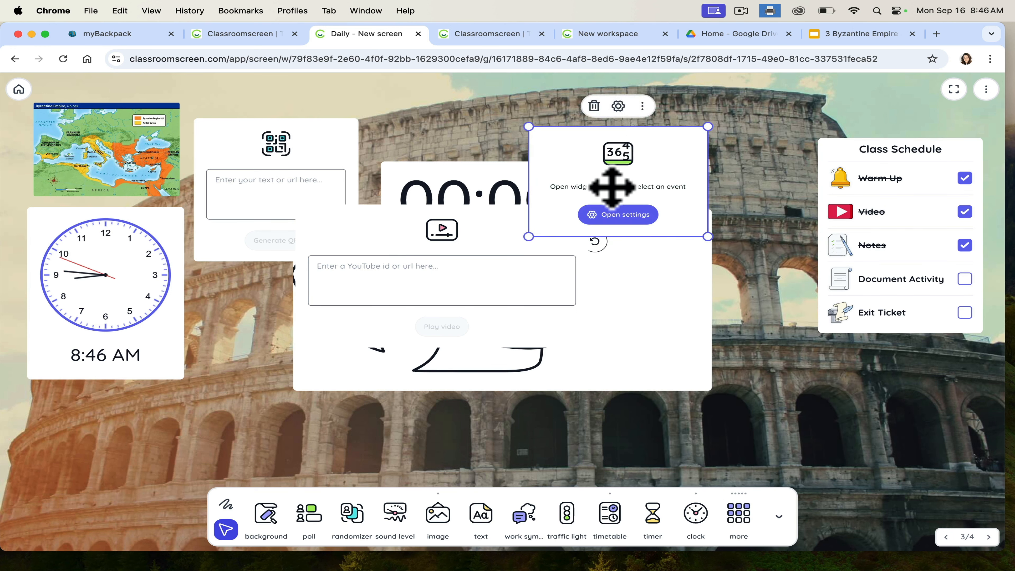
- Examine the event countdown's settings and the new-event options for the Progress type, closing them without creating an event
{"action": "left_click", "coordinate": [624, 219]}
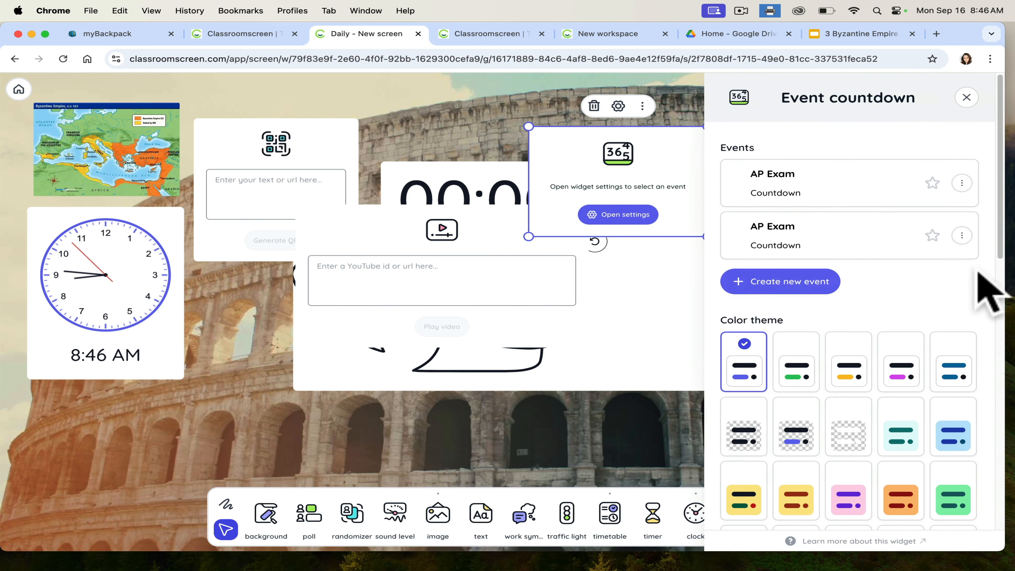
{"action": "left_click", "coordinate": [816, 282]}
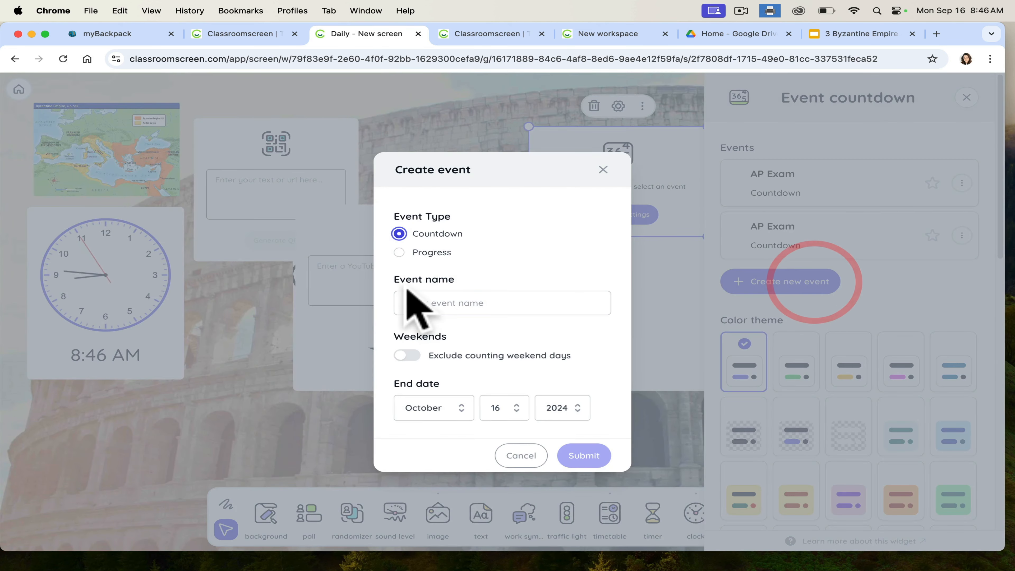
{"action": "left_click", "coordinate": [404, 252]}
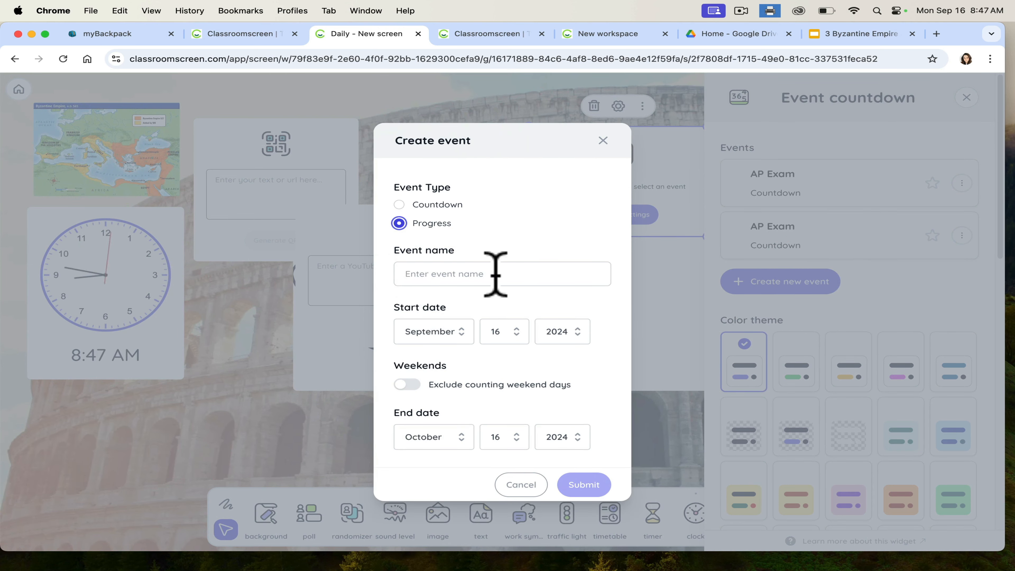
{"action": "left_click", "coordinate": [603, 141]}
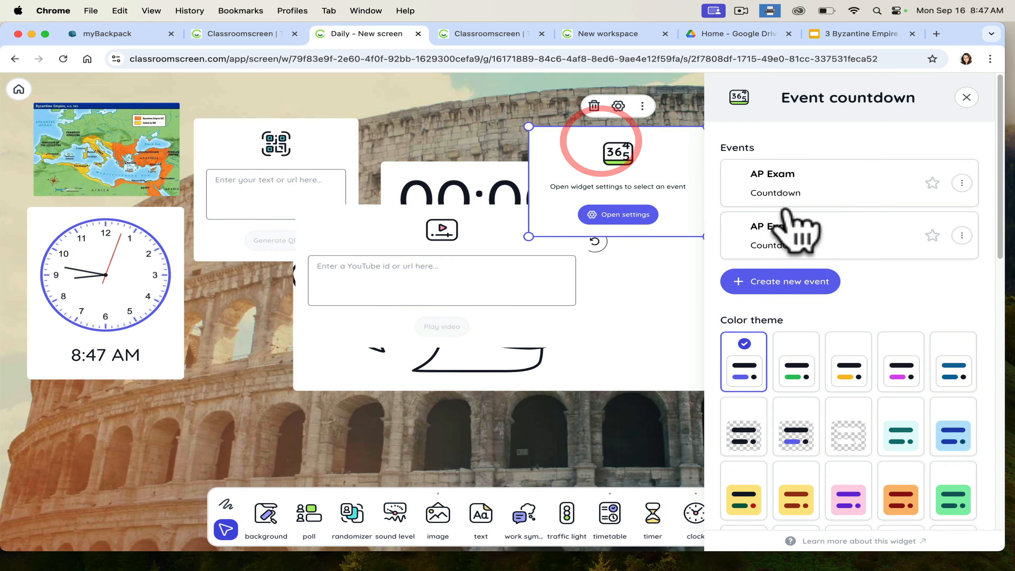
{"action": "left_click", "coordinate": [964, 95]}
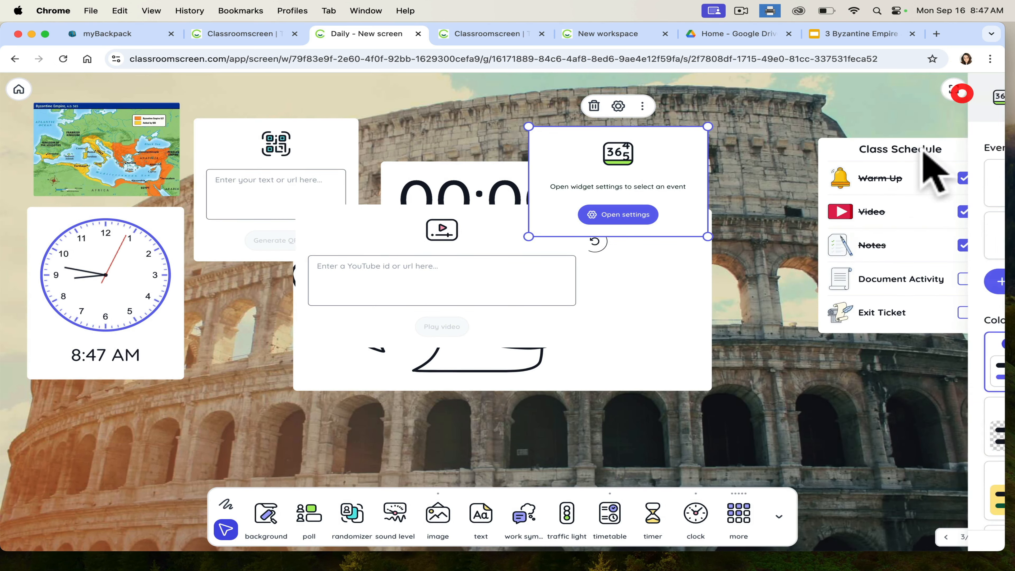
- Add a visual timer widget and set its dial to 29:00
{"action": "left_click", "coordinate": [739, 518]}
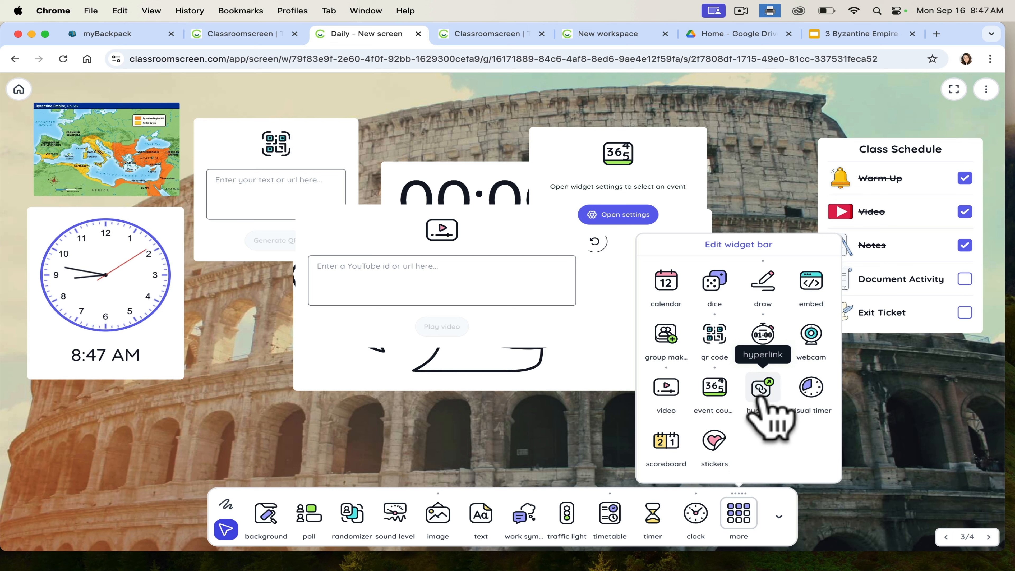
{"action": "left_click", "coordinate": [811, 387]}
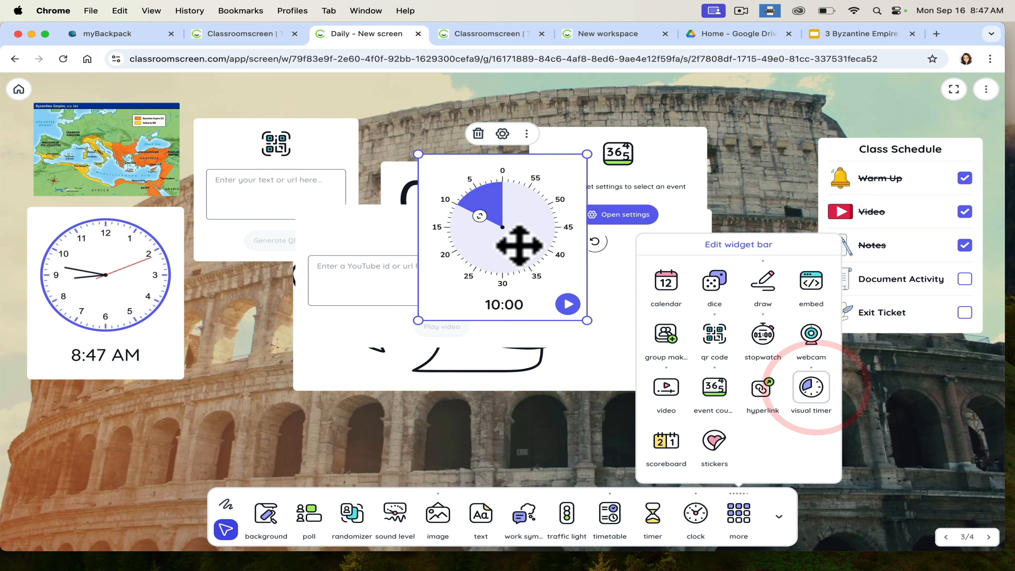
{"action": "left_click_drag", "start_coordinate": [479, 216], "coordinate": [503, 258]}
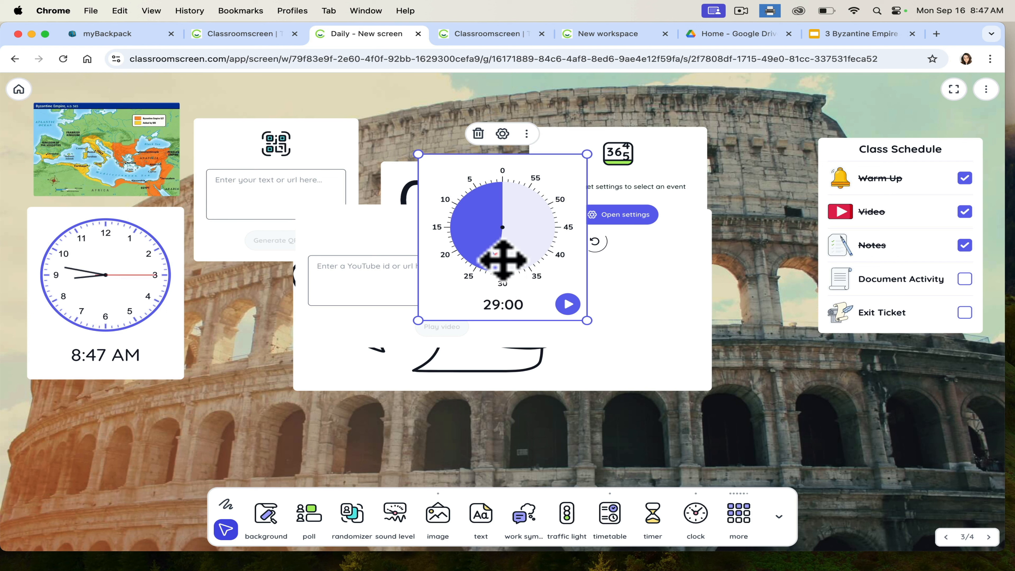
- Add a scoreboard widget and a recently used pennant bunting sticker, placing the sticker just below the drawing widget, and close the sticker collection
{"action": "left_click", "coordinate": [738, 513]}
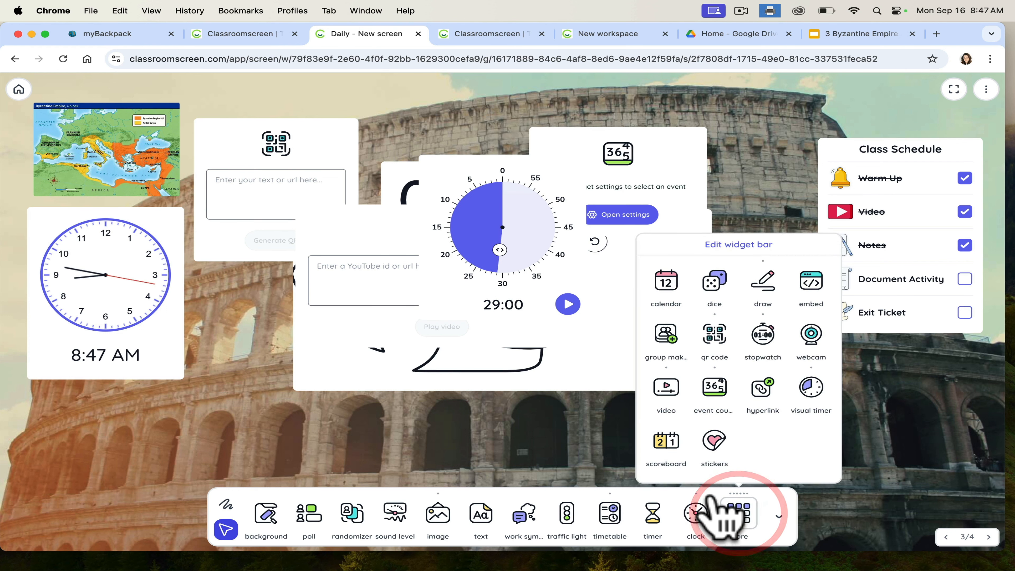
{"action": "left_click", "coordinate": [666, 444]}
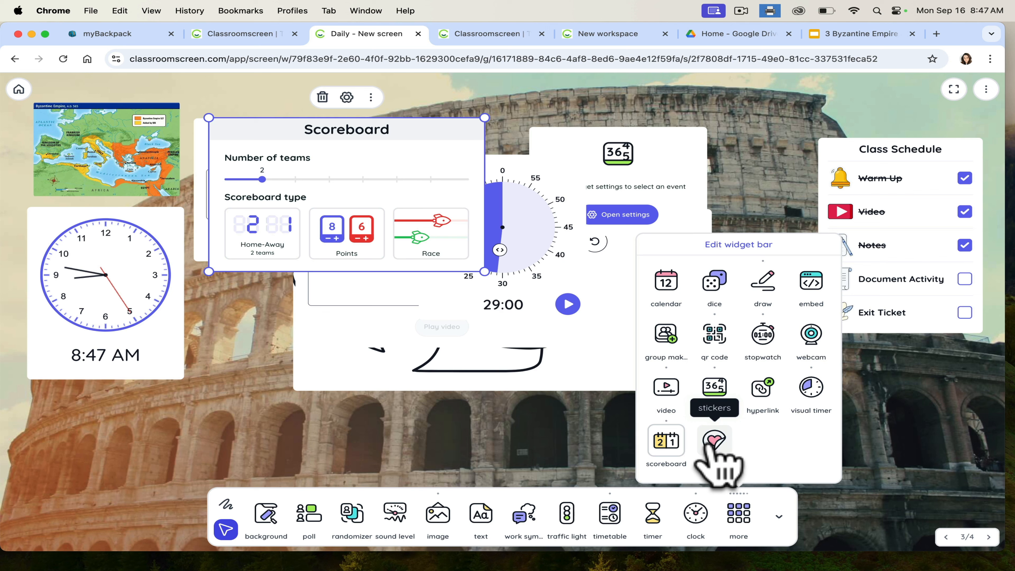
{"action": "left_click", "coordinate": [712, 441]}
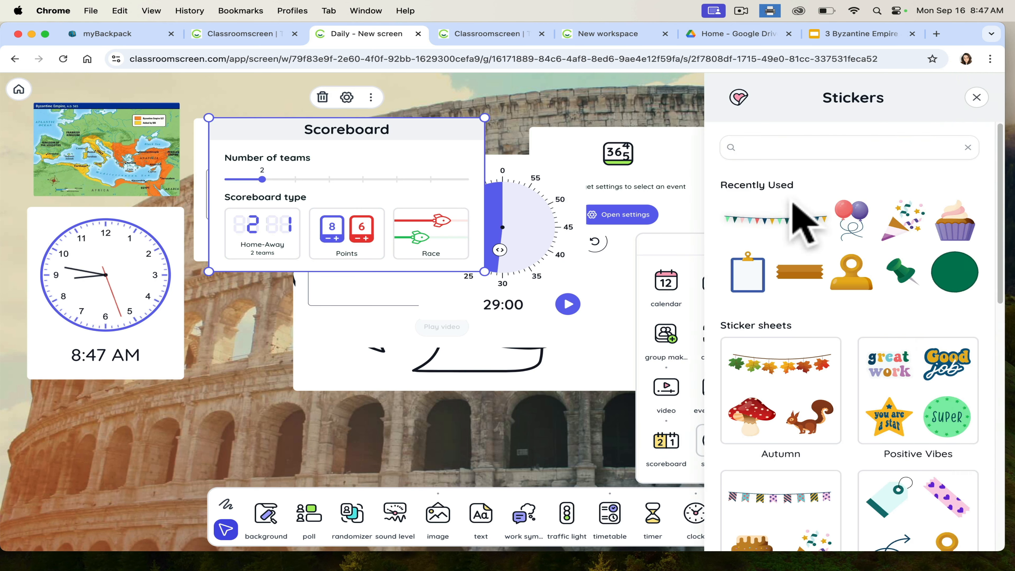
{"action": "left_click", "coordinate": [779, 212]}
{"action": "left_click_drag", "start_coordinate": [369, 227], "coordinate": [597, 404]}
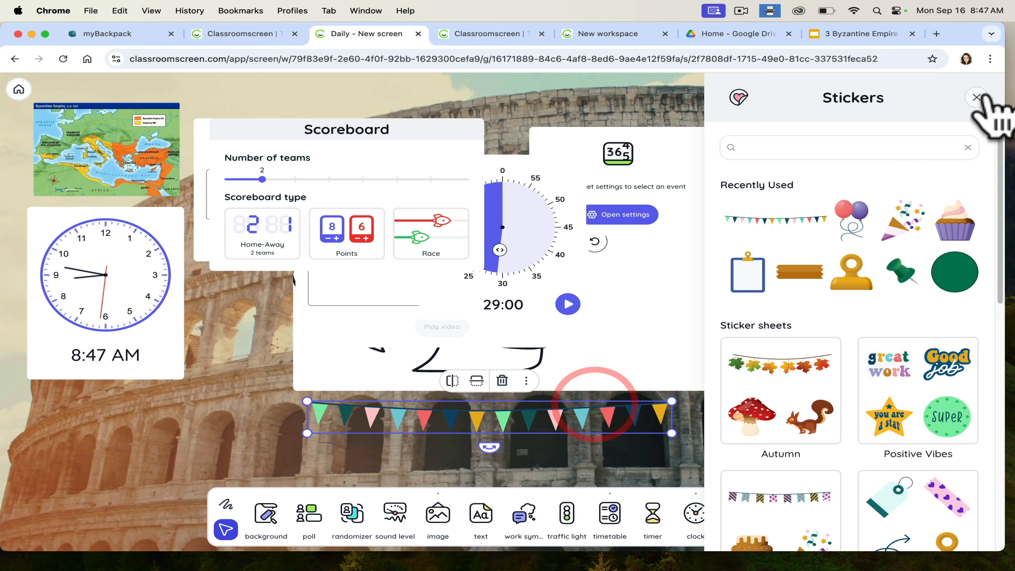
{"action": "left_click", "coordinate": [977, 97]}
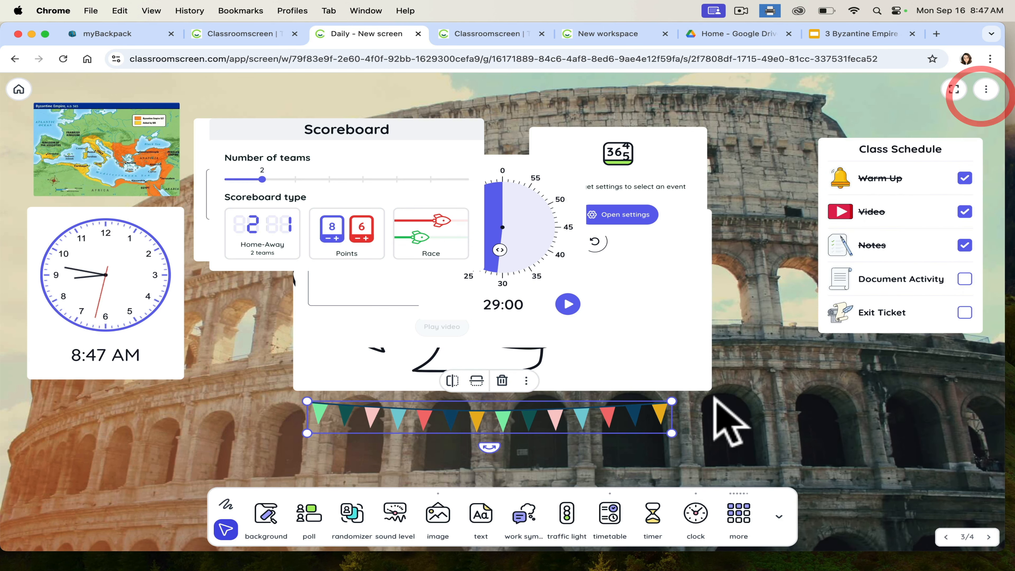
- Collapse the widget bar and go to the green chalkboard screen at page 4/4
{"action": "left_click", "coordinate": [778, 519]}
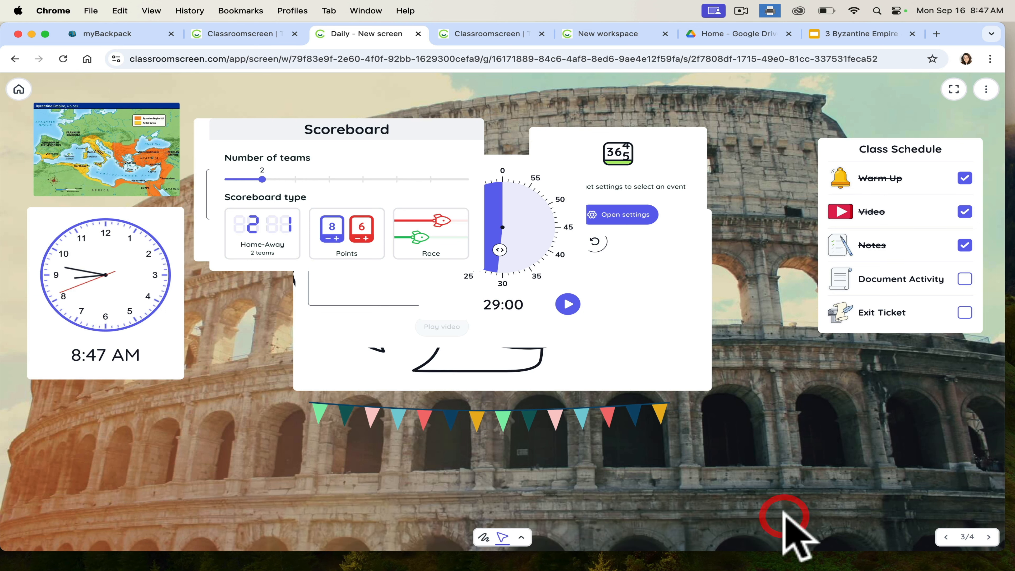
{"action": "left_click", "coordinate": [989, 537]}
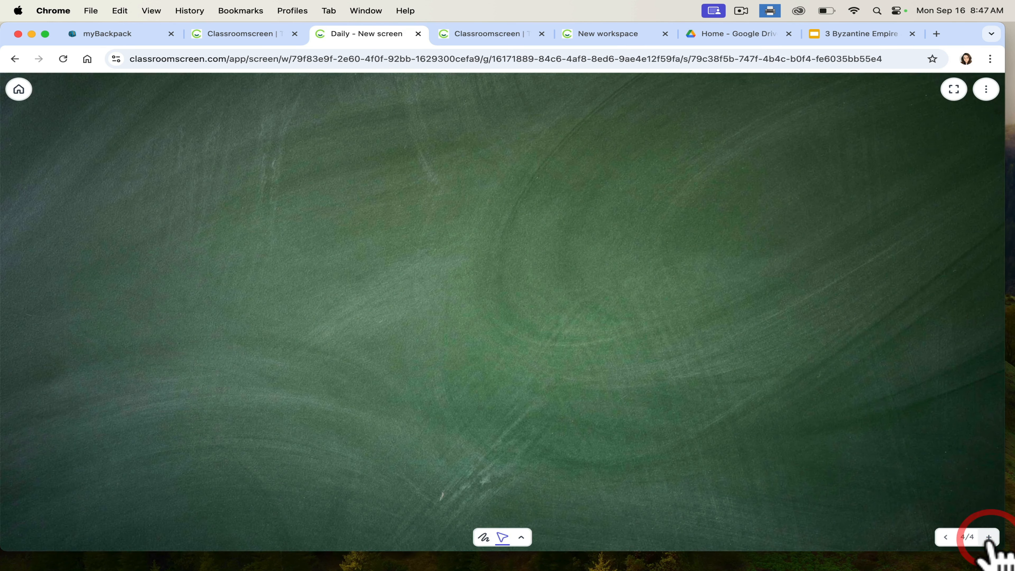